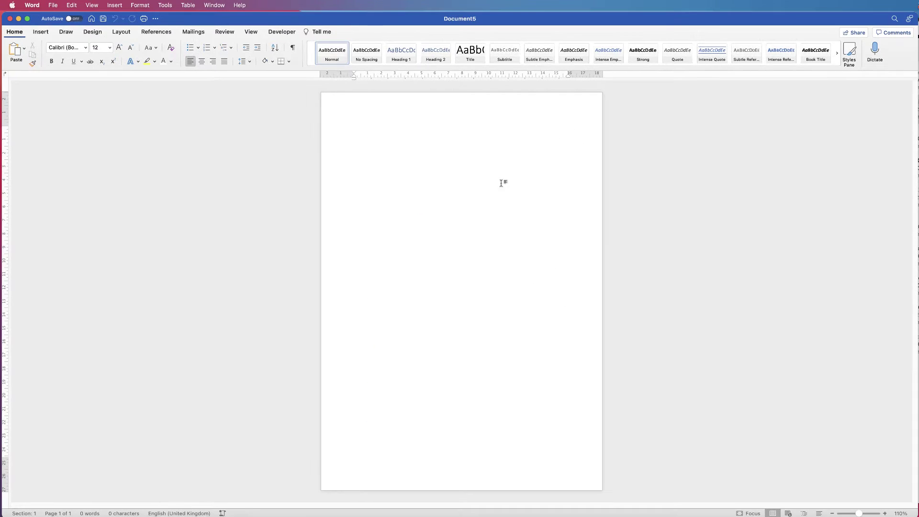
- Draw a wide 3.18 × 14.17 cm blue rounded rectangle near the page top with no outline
{"action": "left_click", "coordinate": [41, 31]}
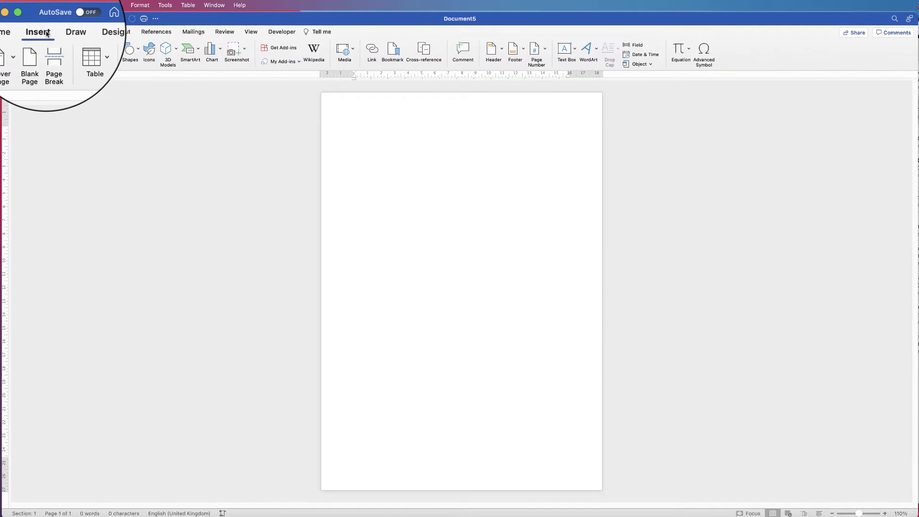
{"action": "left_click", "coordinate": [138, 49]}
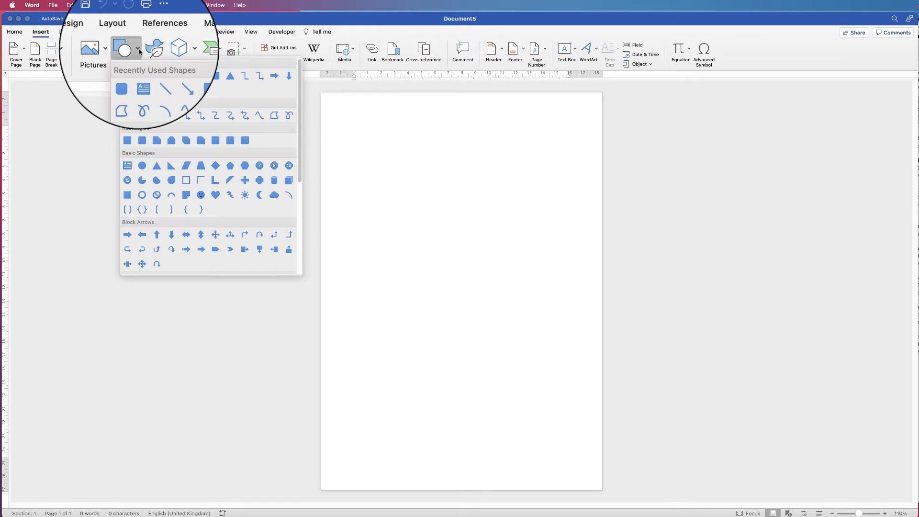
{"action": "left_click", "coordinate": [142, 139]}
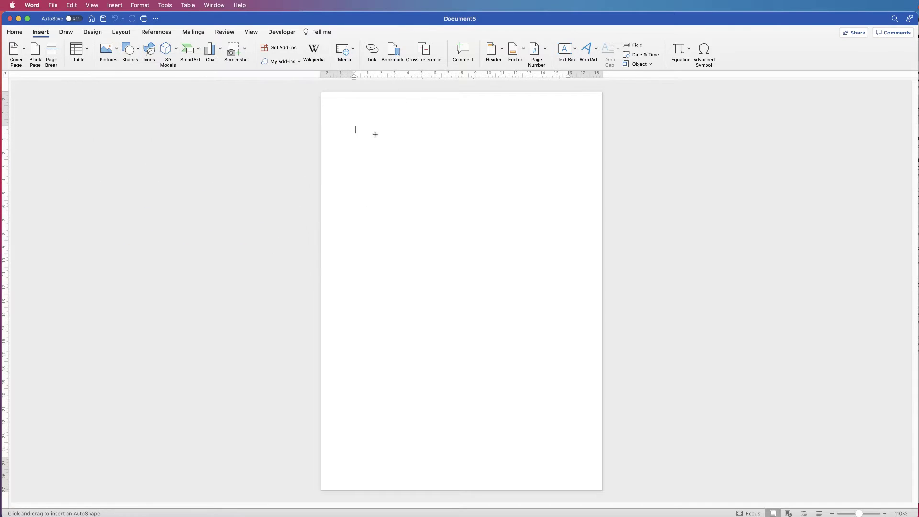
{"action": "left_click_drag", "start_coordinate": [368, 128], "coordinate": [555, 166]}
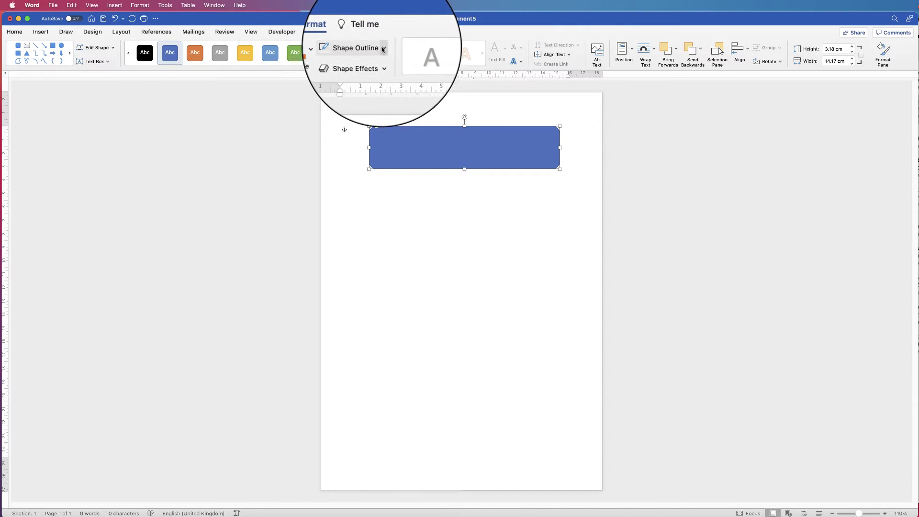
{"action": "left_click", "coordinate": [382, 48]}
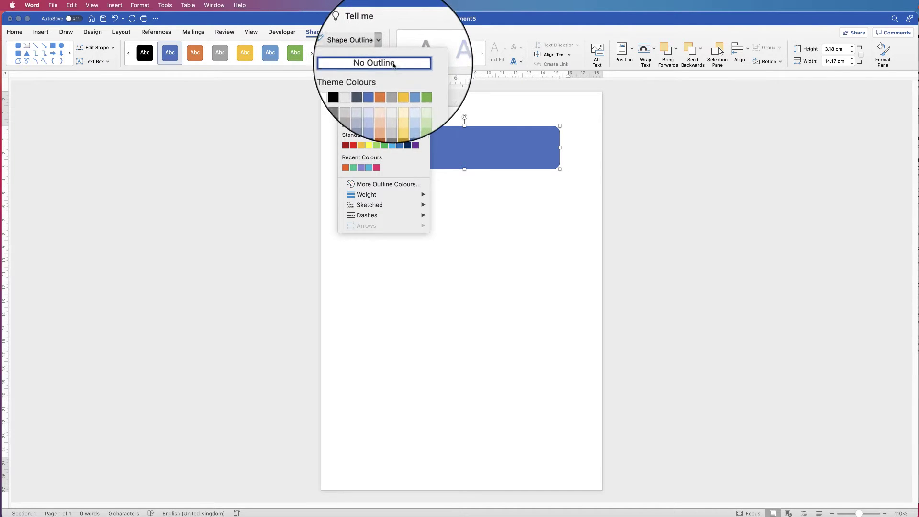
{"action": "left_click", "coordinate": [389, 64]}
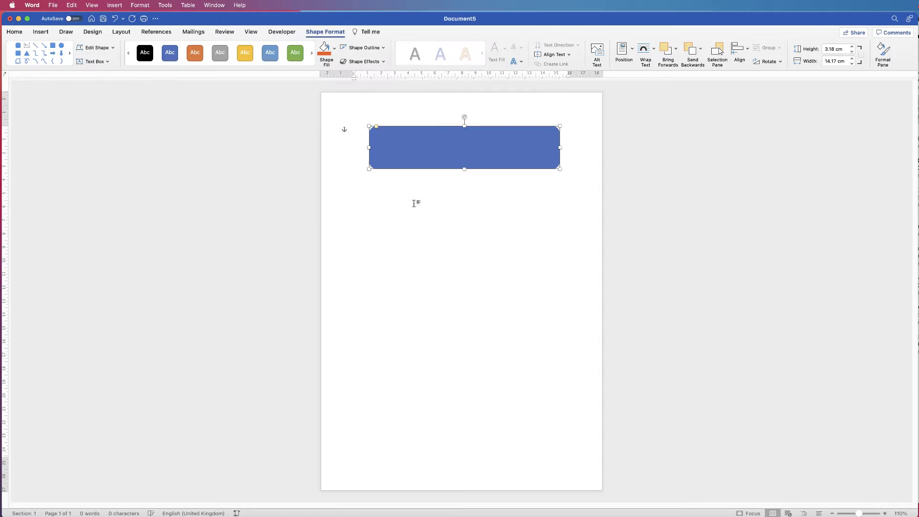
- Duplicate the bar just below itself and narrow the copy into a small 3.18 cm-high rounded square
{"action": "left_click", "coordinate": [431, 180]}
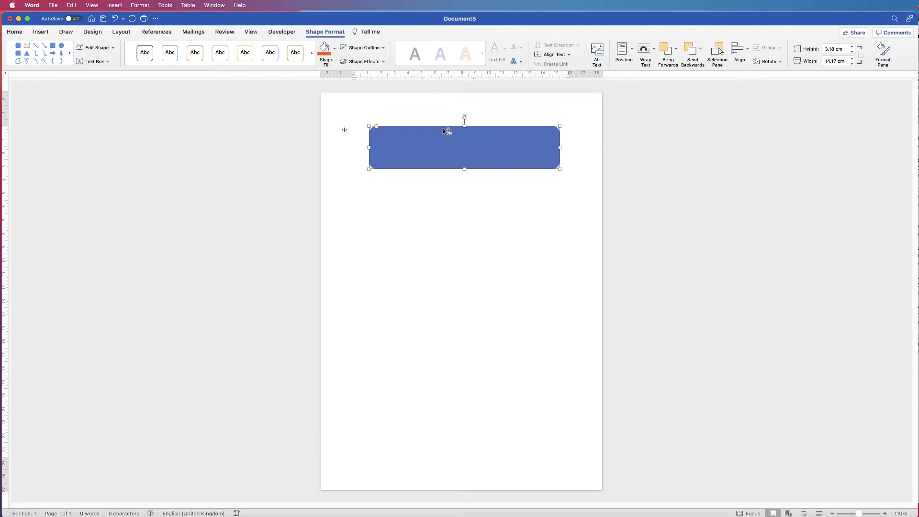
{"action": "left_click_drag", "start_coordinate": [443, 129], "coordinate": [444, 185]}
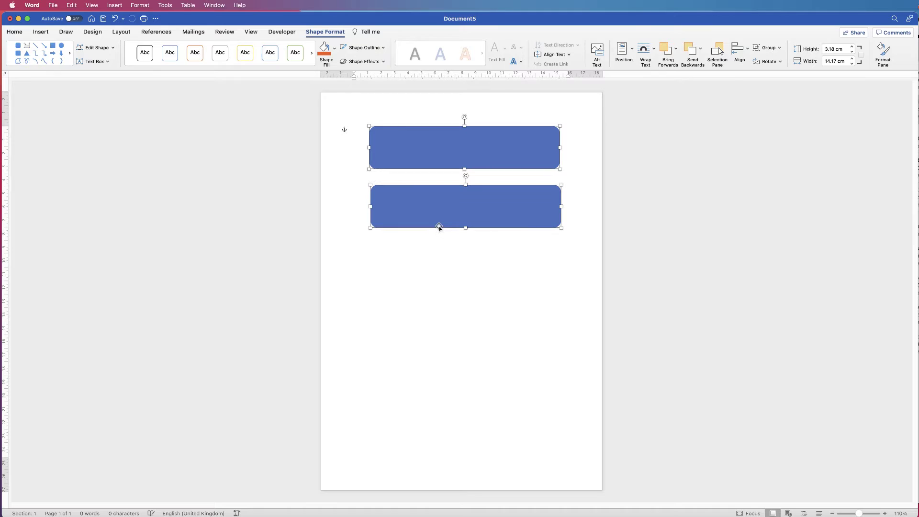
{"action": "left_click", "coordinate": [417, 246]}
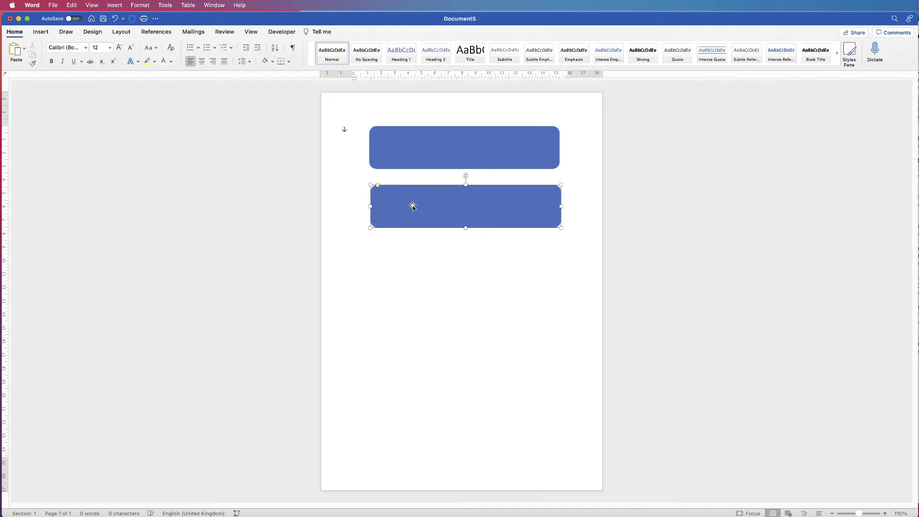
{"action": "left_click", "coordinate": [15, 31]}
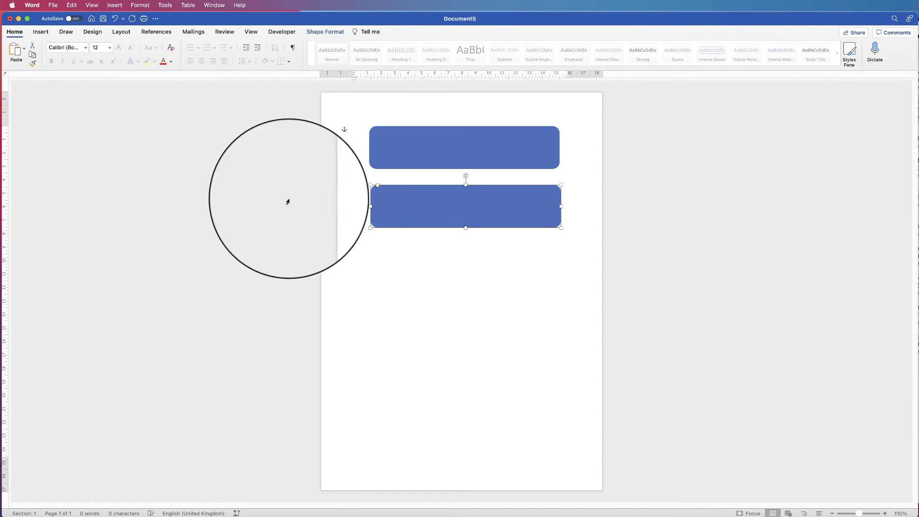
{"action": "left_click", "coordinate": [412, 262]}
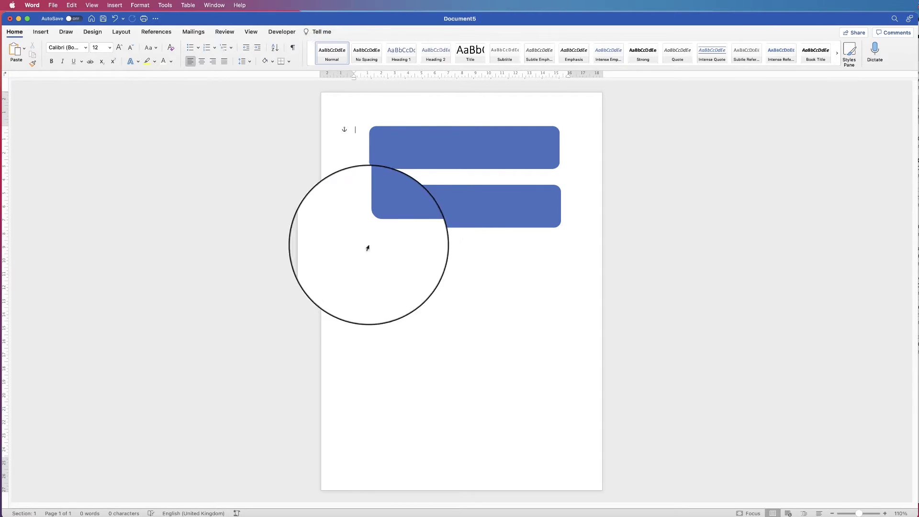
{"action": "left_click", "coordinate": [15, 50]}
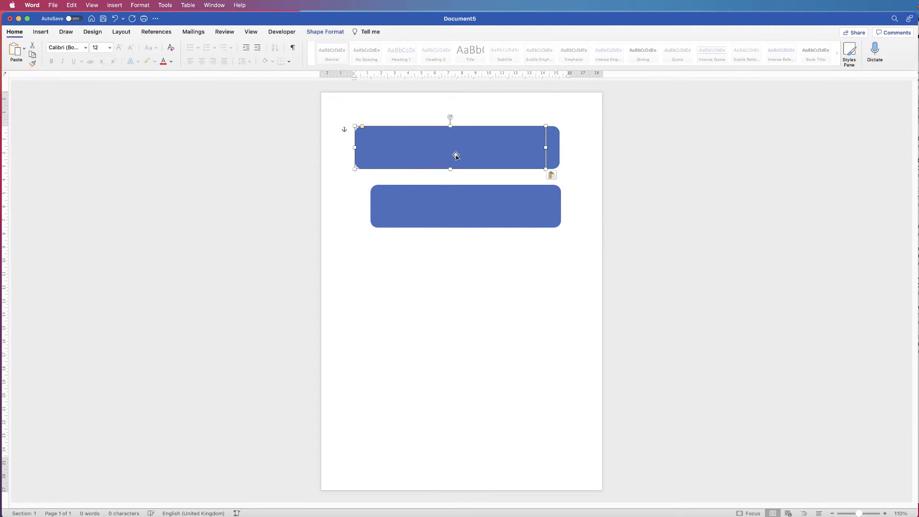
{"action": "left_click_drag", "start_coordinate": [456, 155], "coordinate": [458, 313]}
{"action": "key", "text": "Delete"}
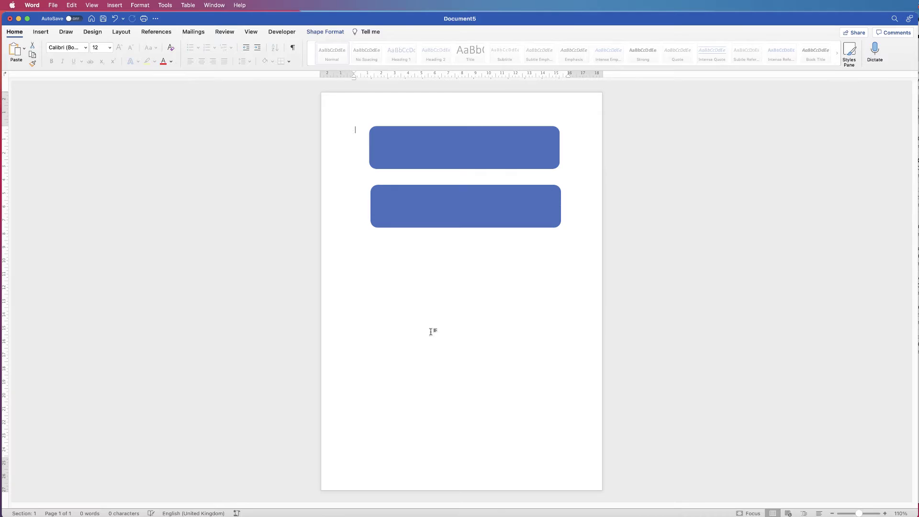
{"action": "left_click", "coordinate": [454, 201]}
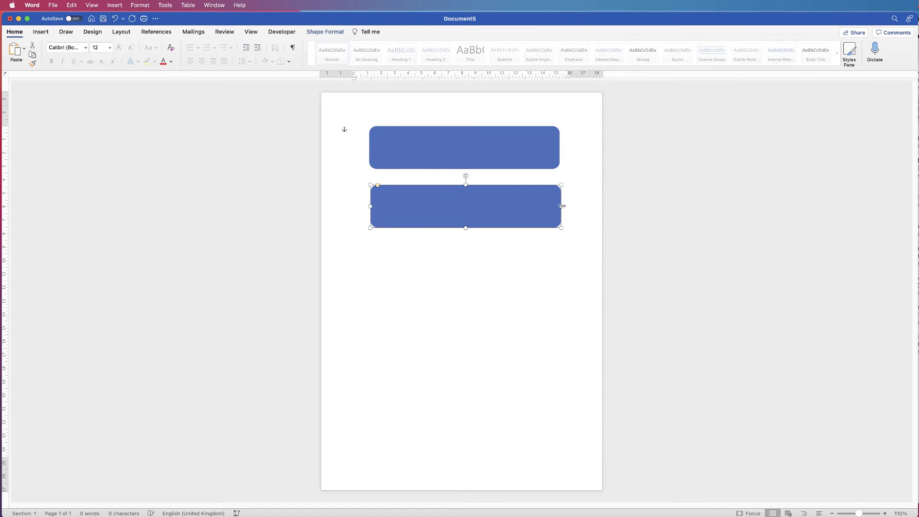
{"action": "left_click_drag", "start_coordinate": [561, 205], "coordinate": [427, 206]}
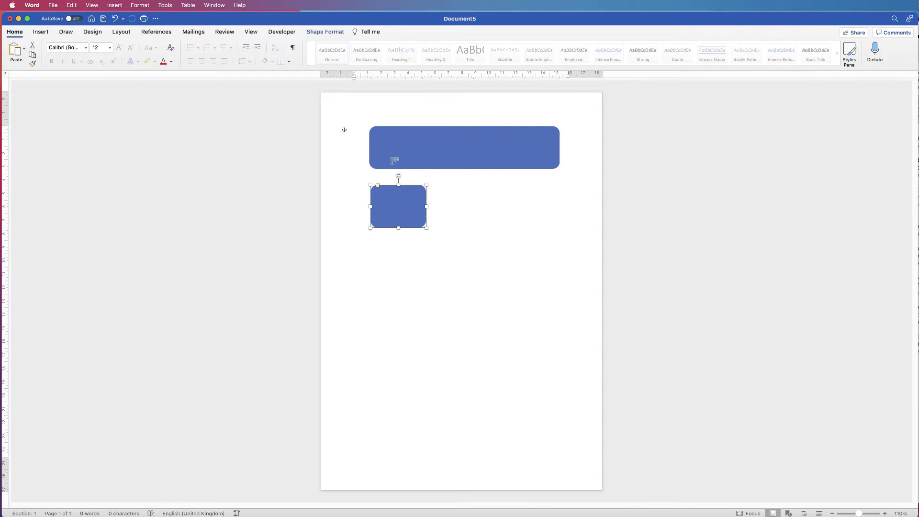
- Fill the small square with the orange recent colour and move it onto the blue bar's left end
{"action": "left_click", "coordinate": [325, 31]}
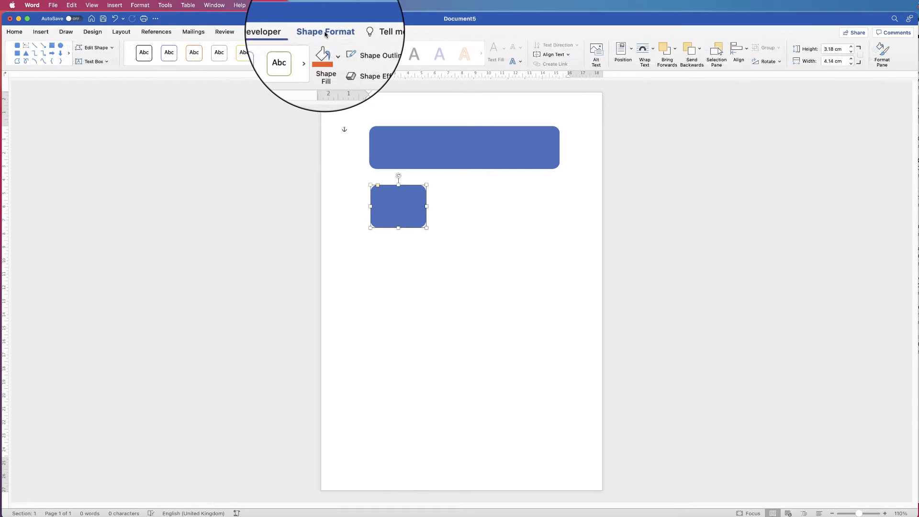
{"action": "left_click", "coordinate": [333, 55]}
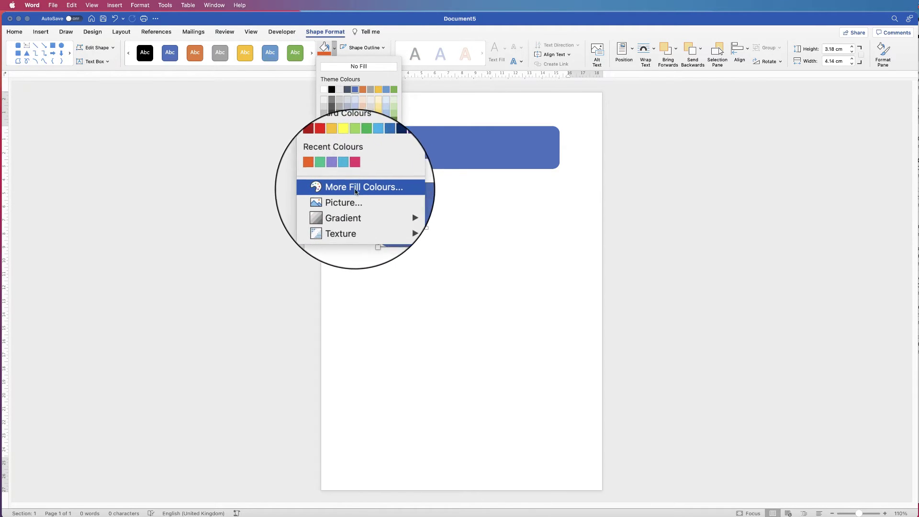
{"action": "left_click", "coordinate": [363, 191]}
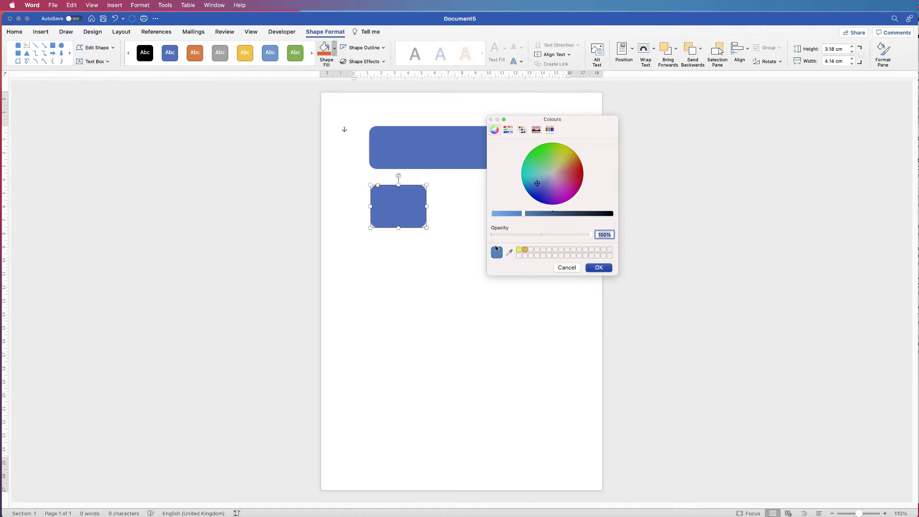
{"action": "left_click_drag", "start_coordinate": [523, 214], "coordinate": [498, 217]}
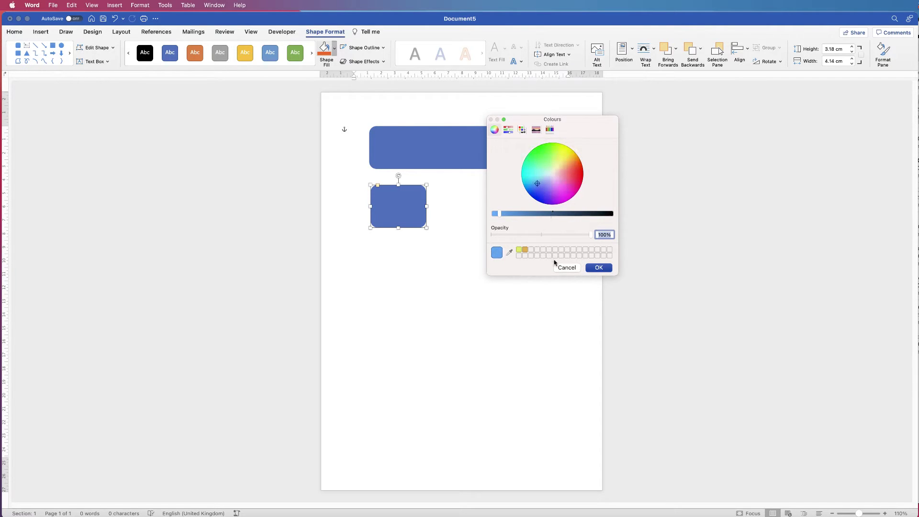
{"action": "left_click", "coordinate": [566, 268]}
{"action": "left_click", "coordinate": [333, 47]}
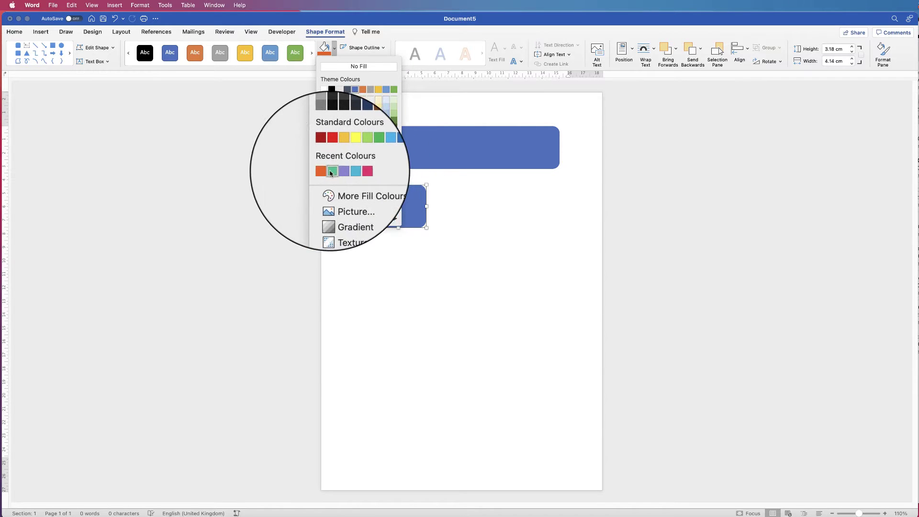
{"action": "left_click", "coordinate": [322, 171]}
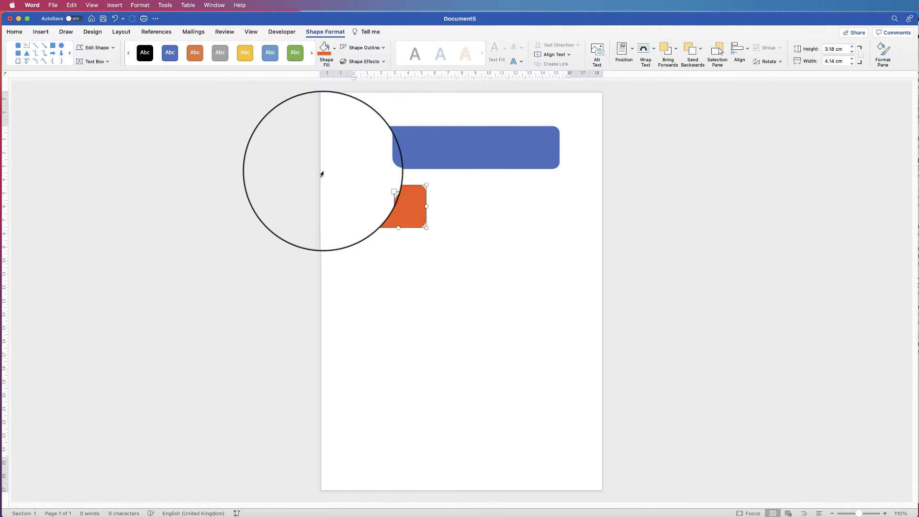
{"action": "left_click_drag", "start_coordinate": [402, 216], "coordinate": [400, 157]}
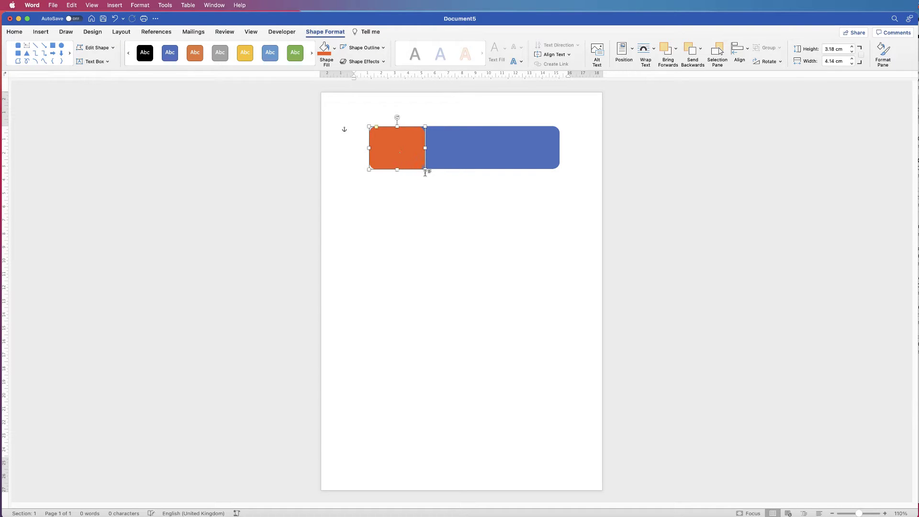
{"action": "left_click", "coordinate": [487, 139]}
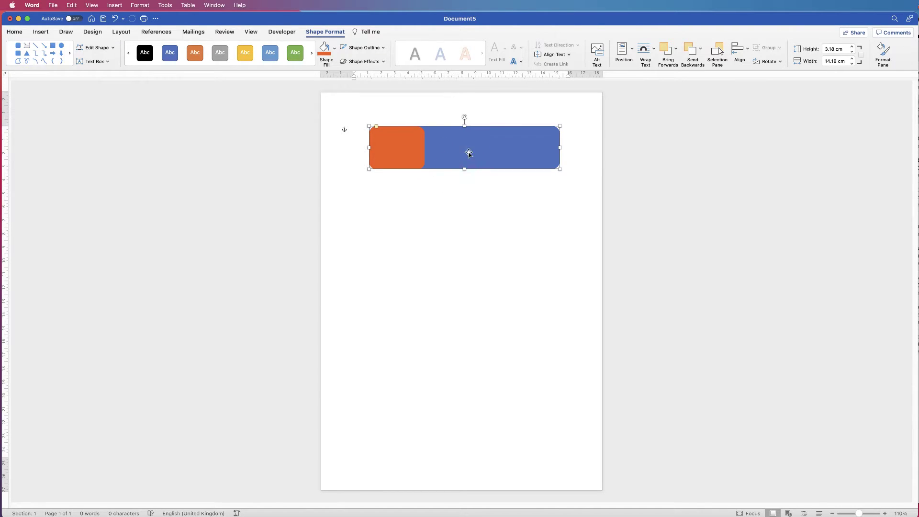
- Change the wide bar's fill from blue to white
{"action": "left_click", "coordinate": [334, 47]}
{"action": "left_click", "coordinate": [324, 89]}
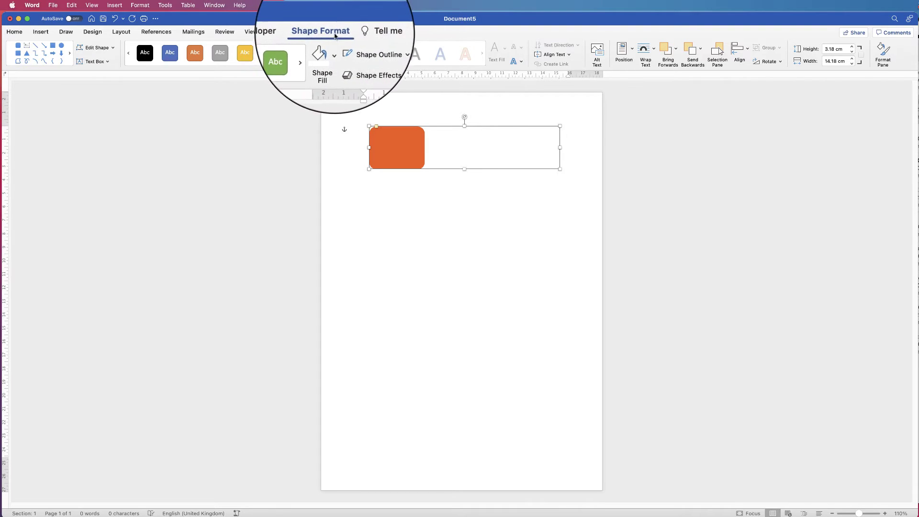
{"action": "left_click", "coordinate": [882, 49]}
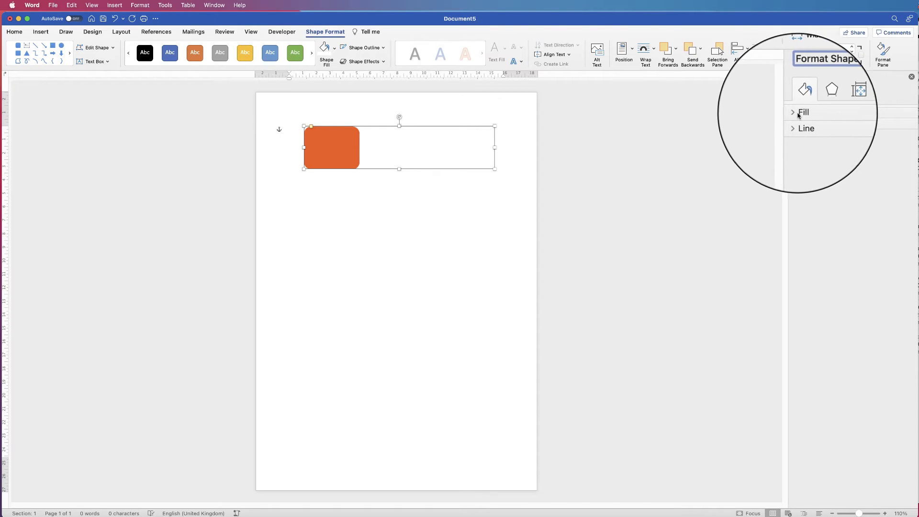
{"action": "left_click", "coordinate": [795, 114]}
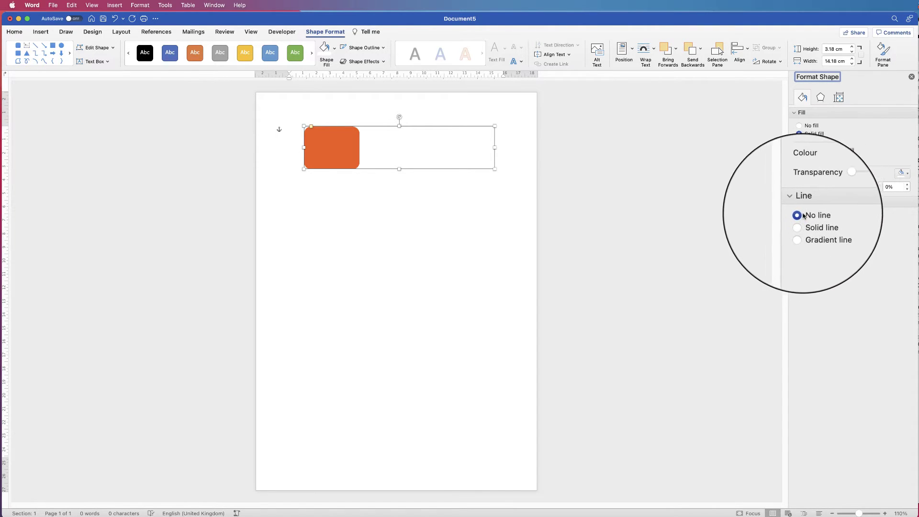
{"action": "left_click", "coordinate": [796, 205]}
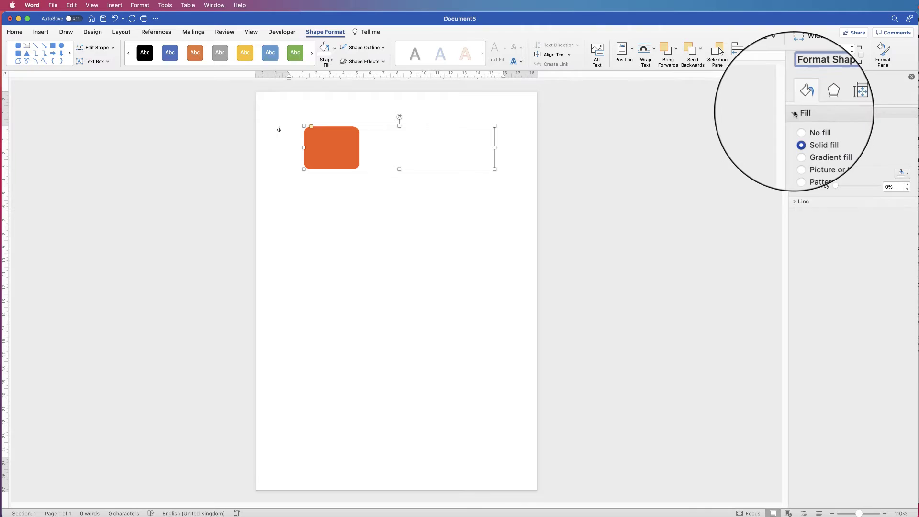
- Apply an outer drop shadow preset to the white bar
{"action": "left_click", "coordinate": [820, 98]}
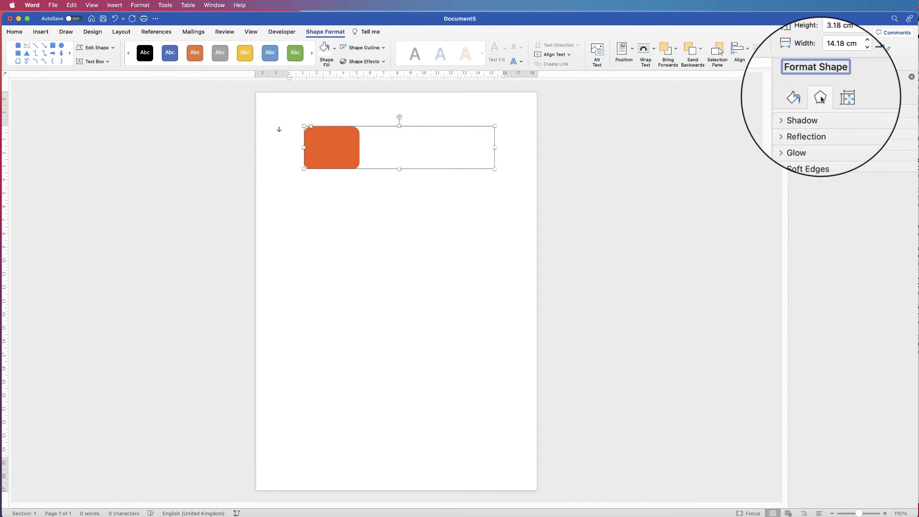
{"action": "left_click", "coordinate": [796, 113]}
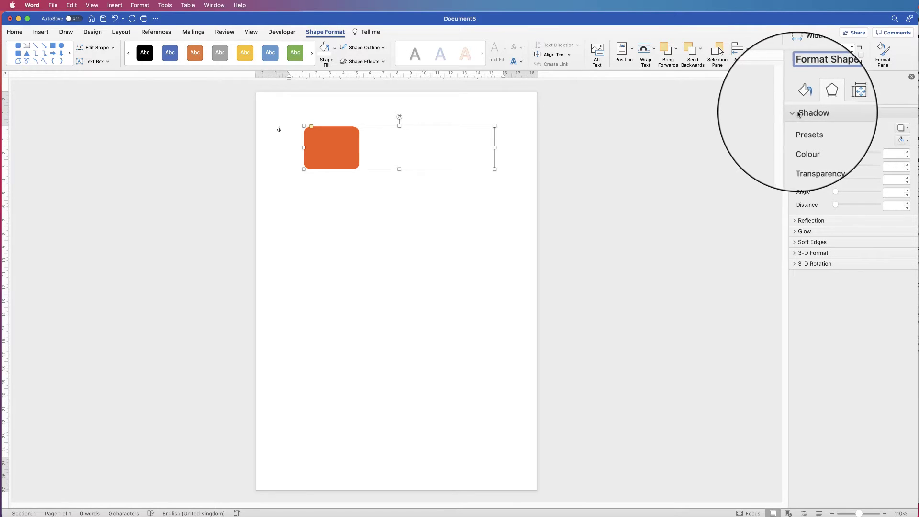
{"action": "left_click", "coordinate": [908, 129]}
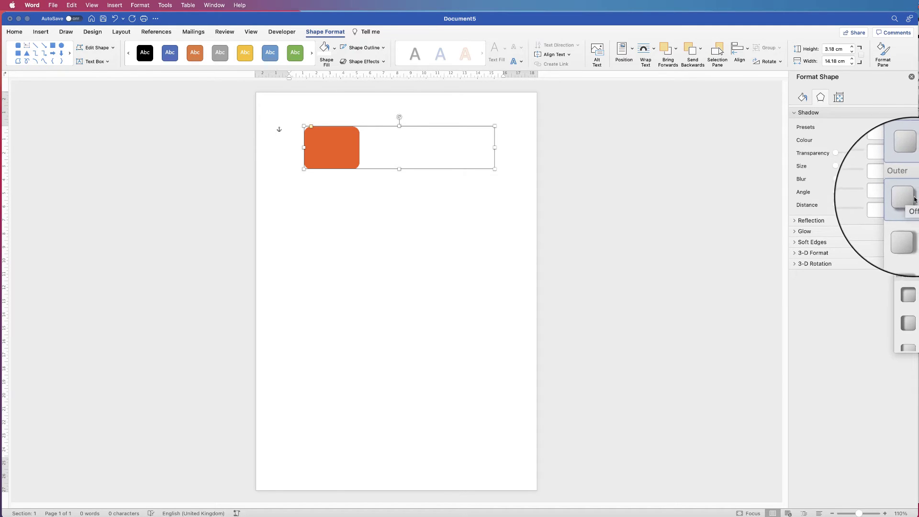
{"action": "left_click", "coordinate": [905, 203]}
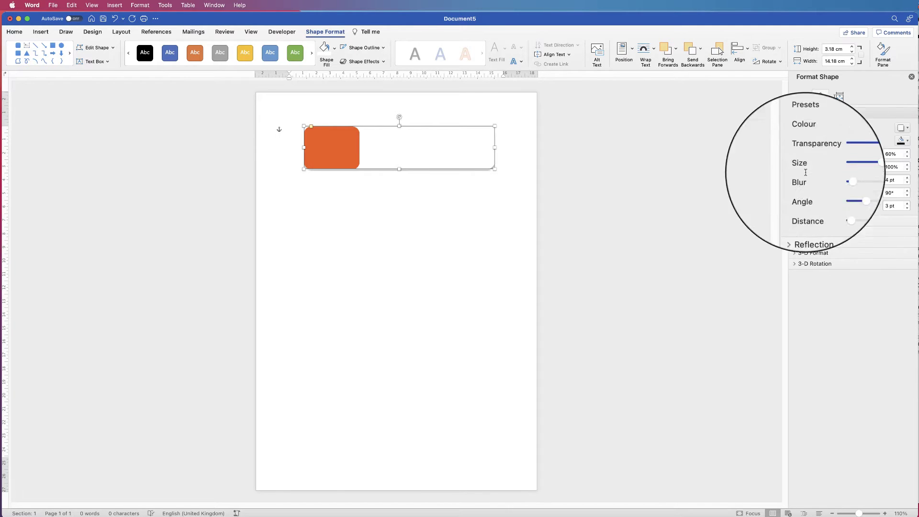
{"action": "left_click", "coordinate": [387, 173]}
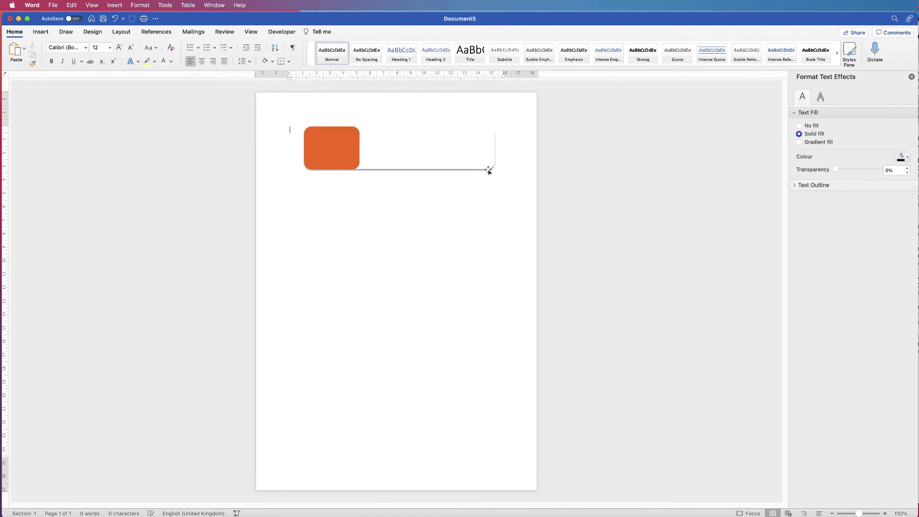
{"action": "left_click", "coordinate": [41, 32]}
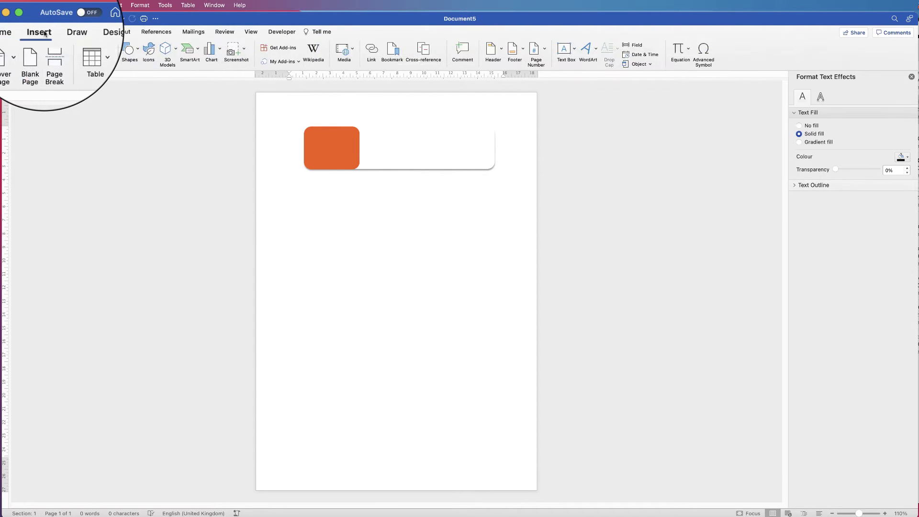
- Draw a small triangle under the bar's right end and turn it to point downward
{"action": "left_click", "coordinate": [137, 52]}
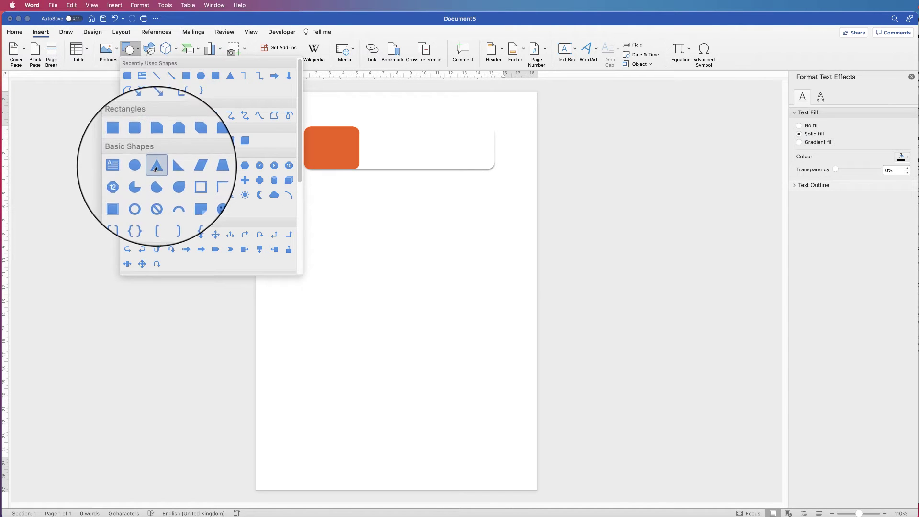
{"action": "left_click", "coordinate": [156, 168]}
{"action": "left_click_drag", "start_coordinate": [443, 186], "coordinate": [454, 201]}
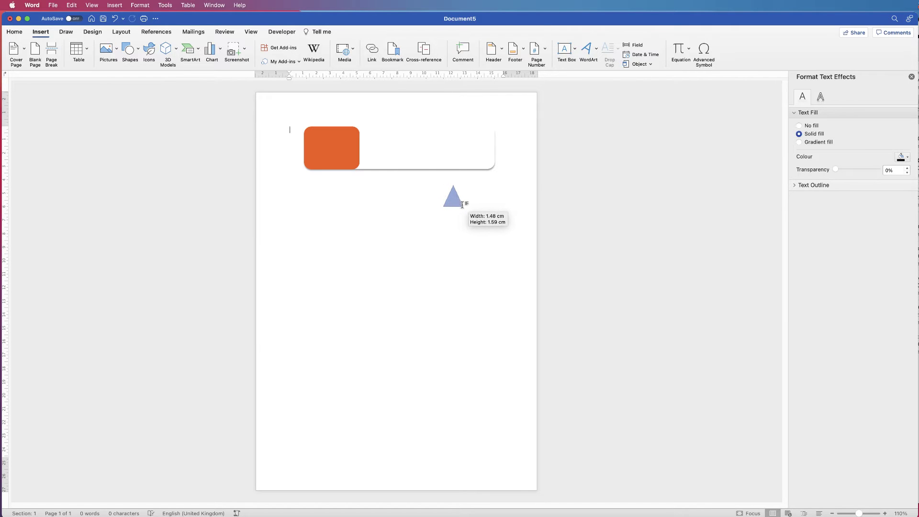
{"action": "left_click_drag", "start_coordinate": [475, 192], "coordinate": [475, 192]}
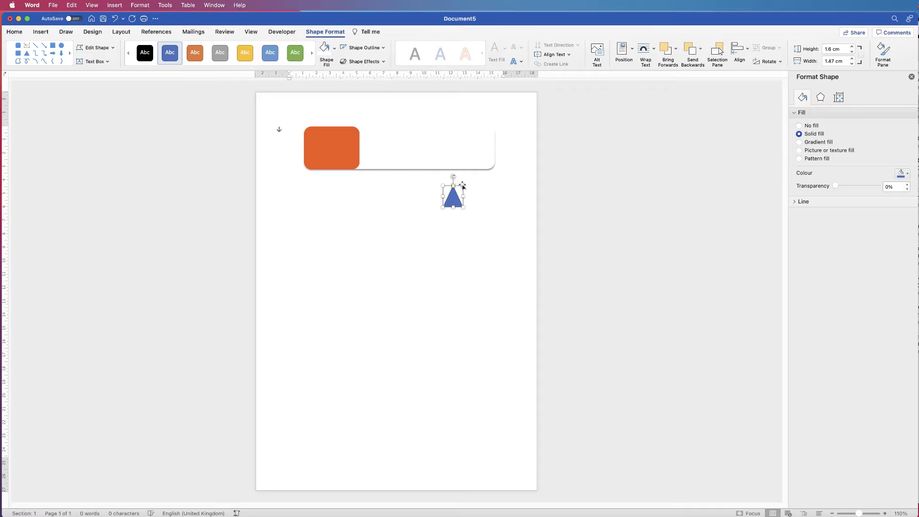
{"action": "mouse_move", "coordinate": [452, 176]}
{"action": "left_mouse_down"}
{"action": "mouse_move", "coordinate": [473, 196]}
{"action": "mouse_move", "coordinate": [454, 216]}
{"action": "mouse_move", "coordinate": [467, 185]}
{"action": "left_mouse_up"}
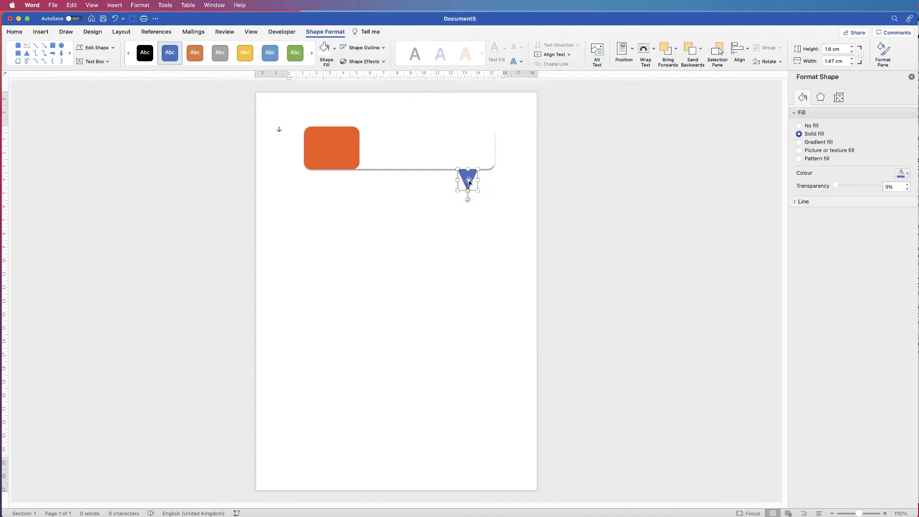
- Fill the triangle white and give it an outer drop shadow to match the bar
{"action": "left_click", "coordinate": [795, 203]}
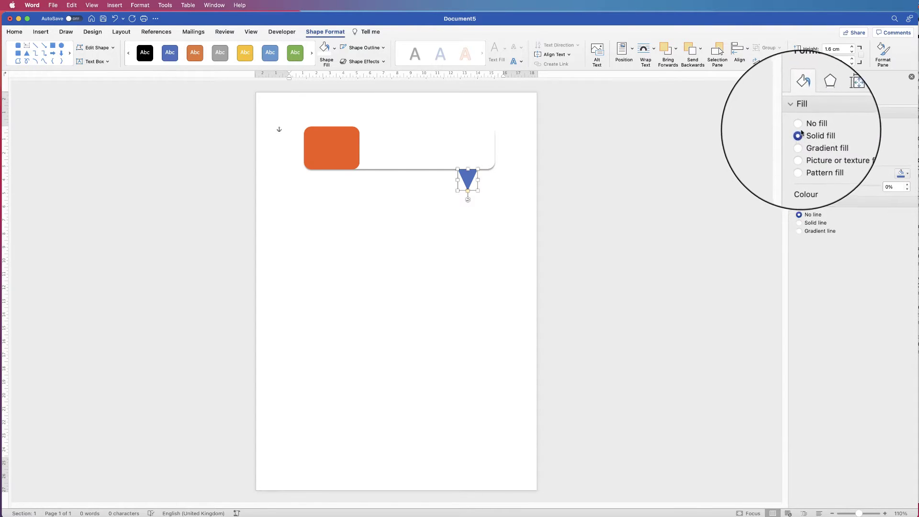
{"action": "left_click", "coordinate": [905, 173]}
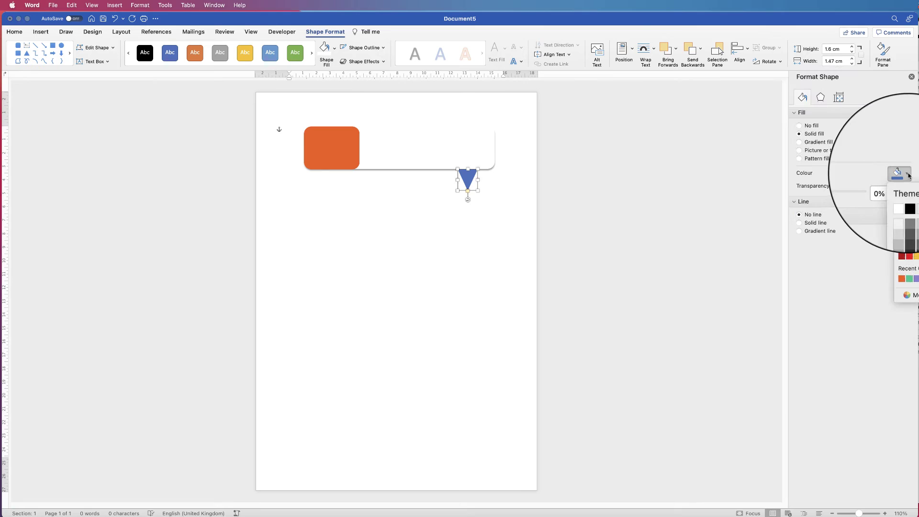
{"action": "left_click", "coordinate": [898, 209]}
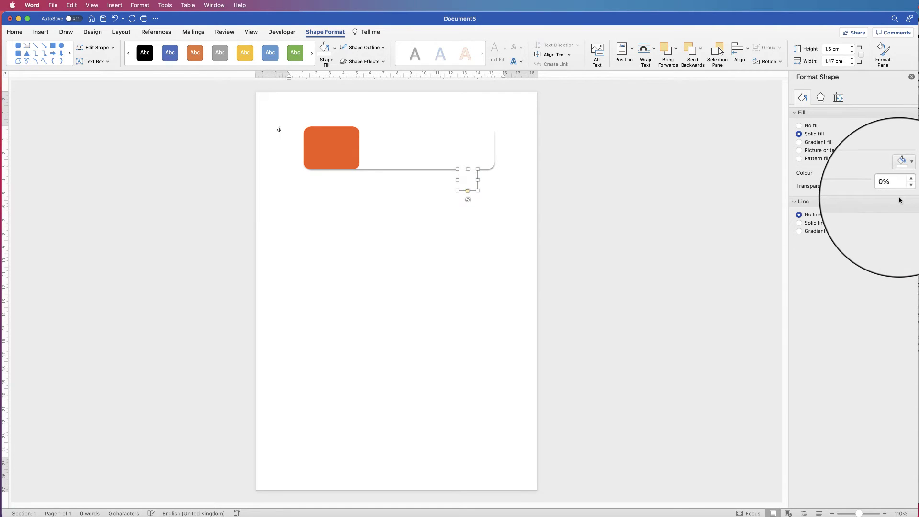
{"action": "left_click", "coordinate": [820, 97]}
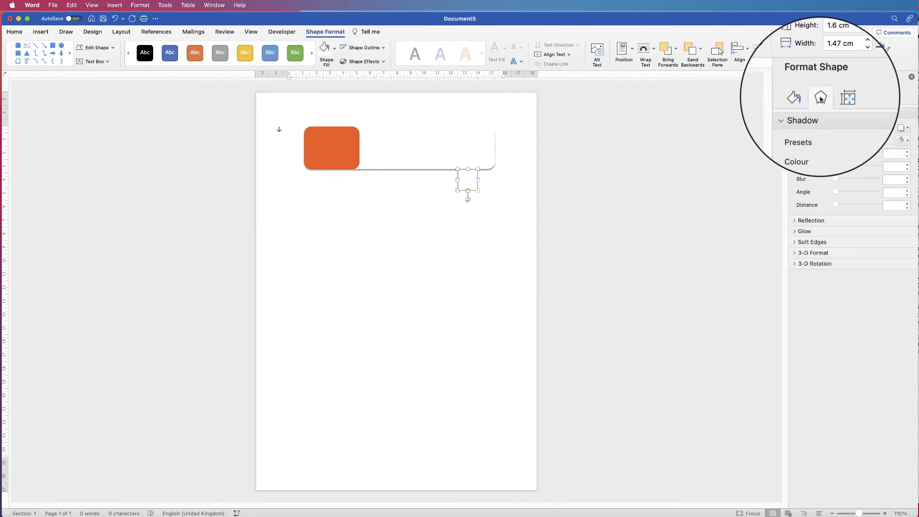
{"action": "left_click", "coordinate": [902, 127]}
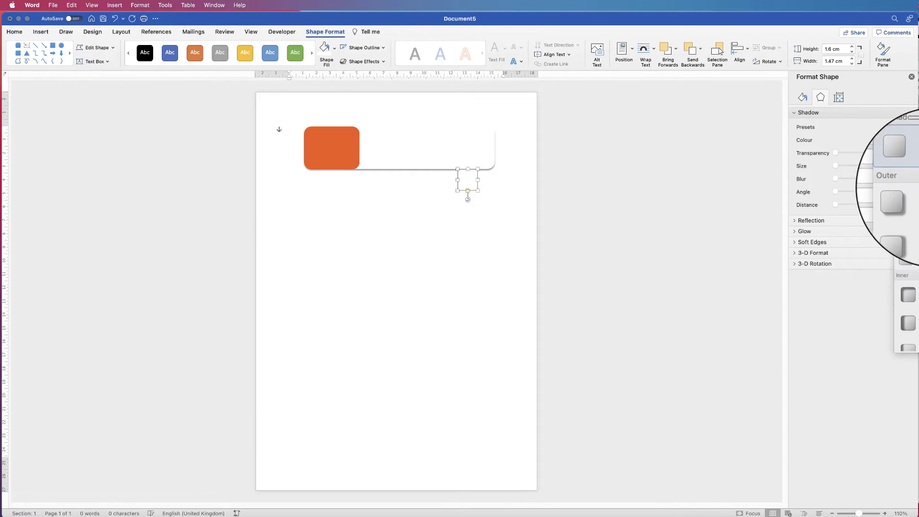
{"action": "left_click", "coordinate": [904, 196]}
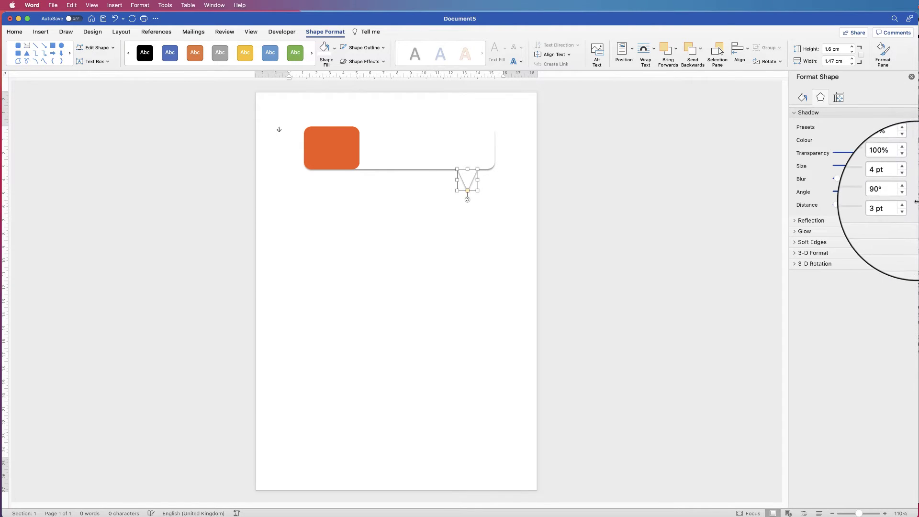
{"action": "left_click", "coordinate": [431, 221]}
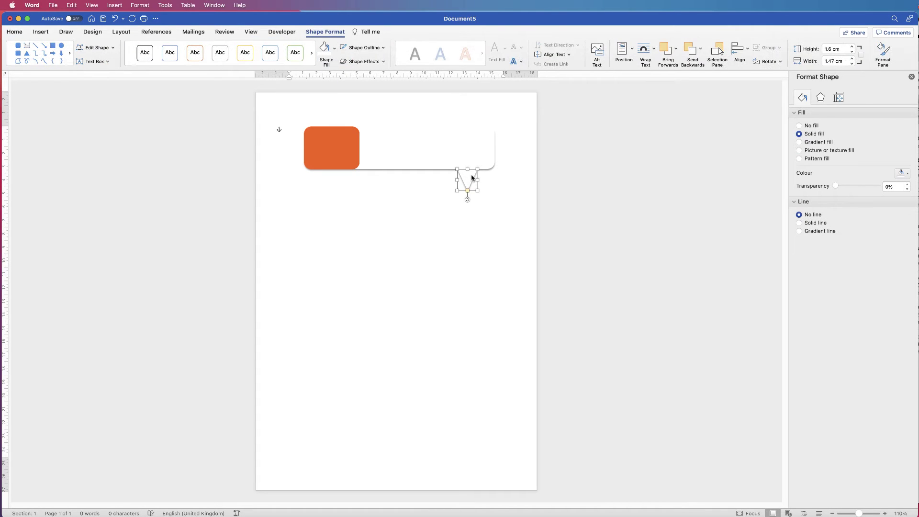
{"action": "left_click", "coordinate": [355, 301]}
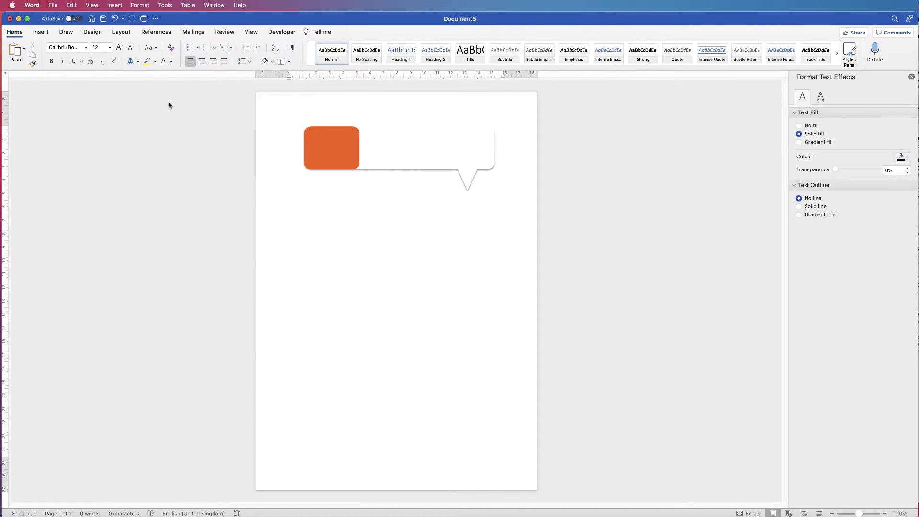
- Search the icon library for 'research' and insert the magnifying glass with pulse icon
{"action": "left_click", "coordinate": [40, 32]}
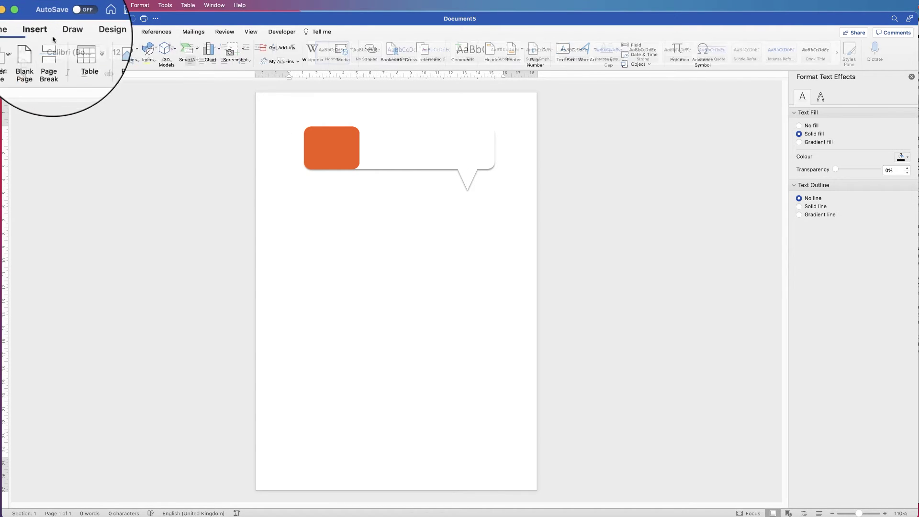
{"action": "left_click", "coordinate": [147, 53]}
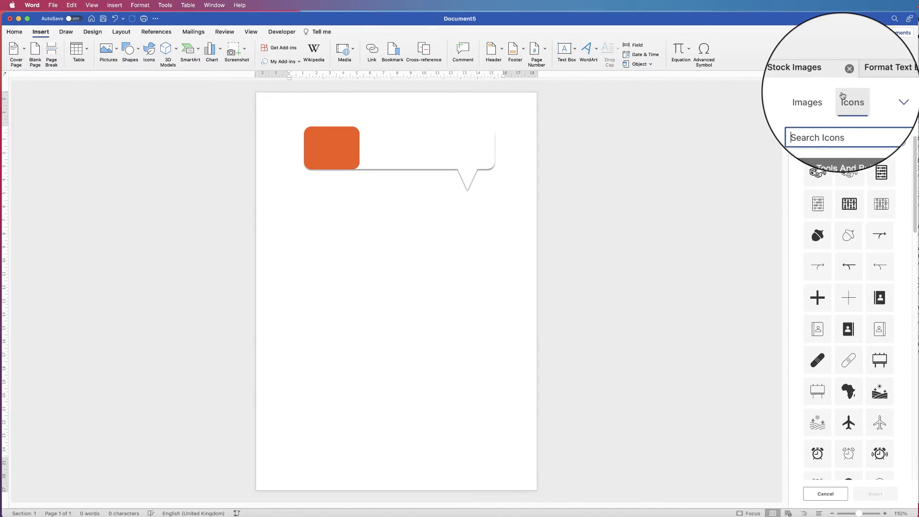
{"action": "type", "text": "research"}
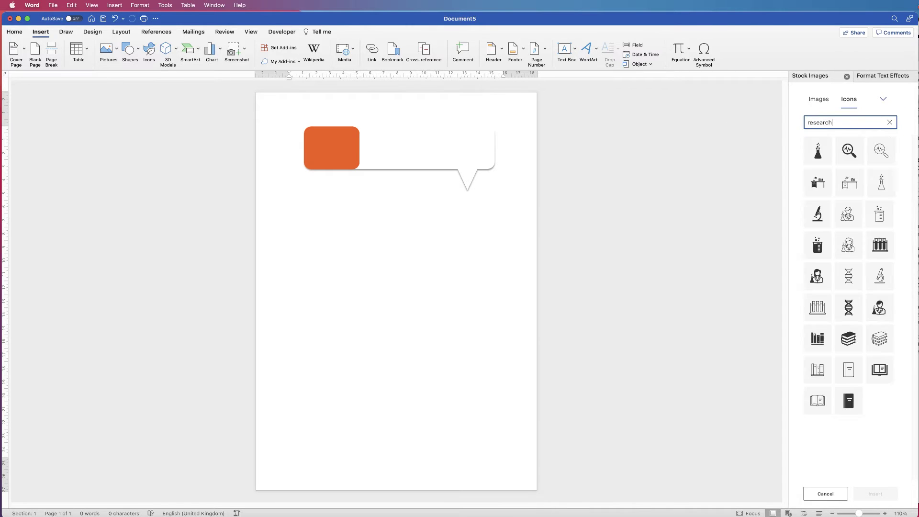
{"action": "left_click", "coordinate": [856, 143]}
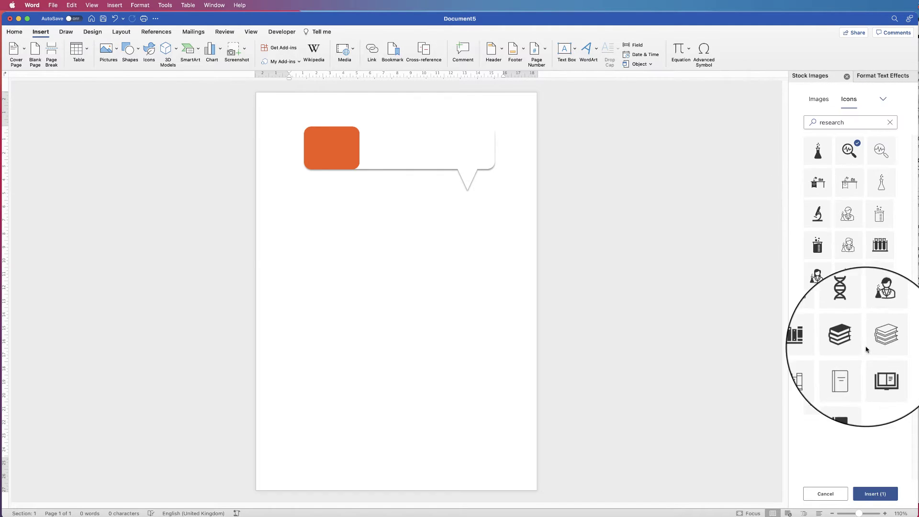
{"action": "left_click", "coordinate": [872, 496]}
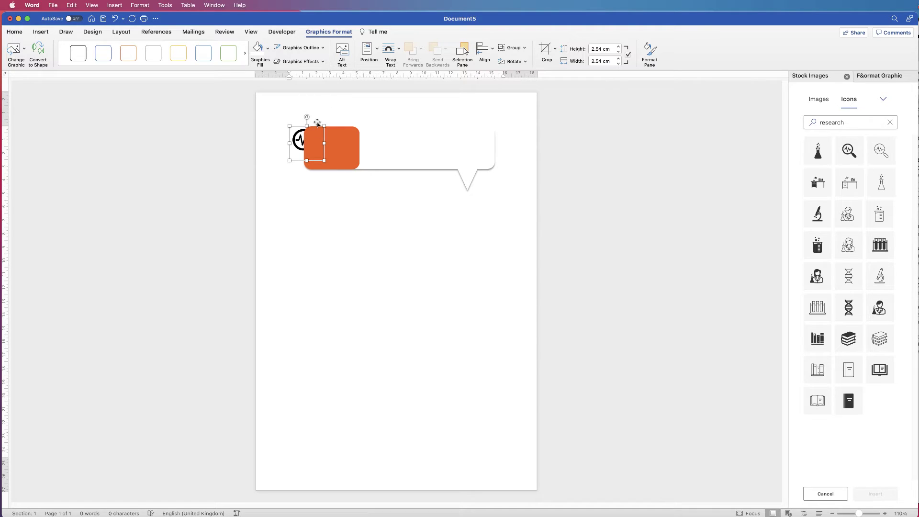
- Set the research icon's text wrapping to In Front of Text
{"action": "right_click", "coordinate": [300, 141]}
{"action": "mouse_move", "coordinate": [352, 260]}
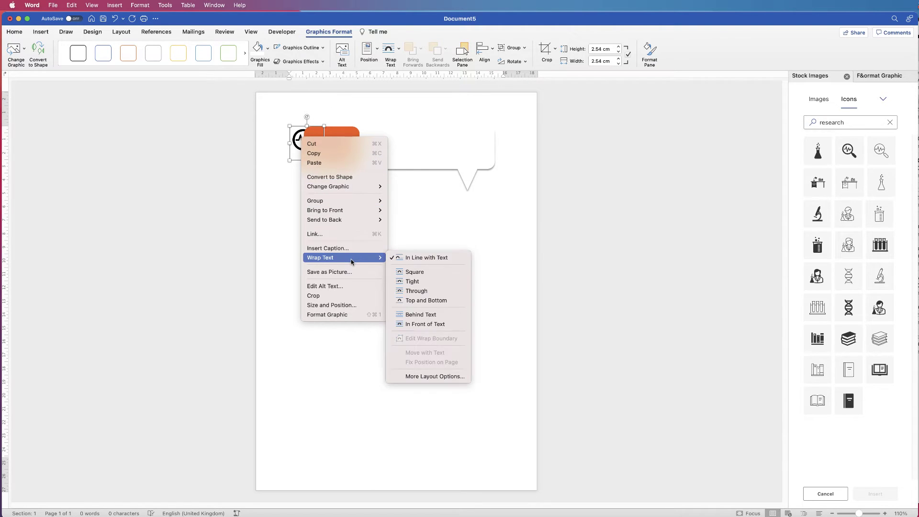
{"action": "left_click", "coordinate": [416, 325]}
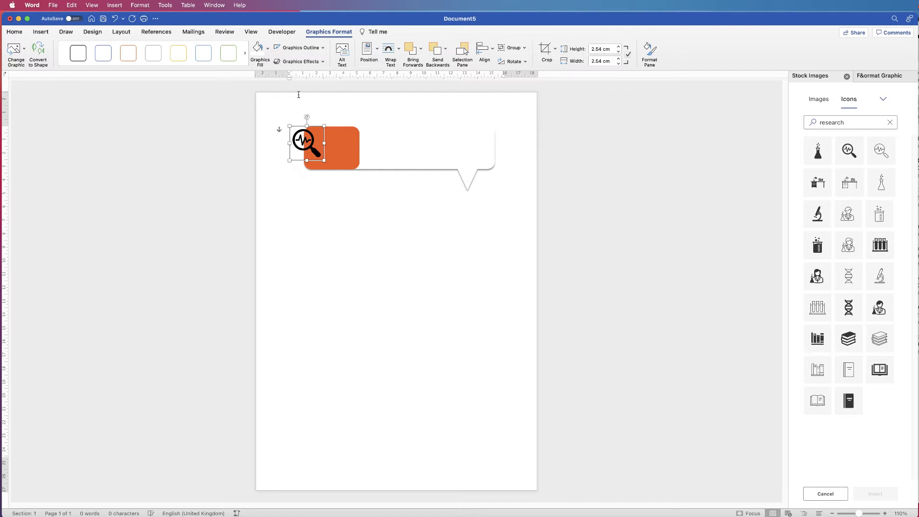
- Colour the icon orange and place it, shrunk to 1.59 cm, inside the bar's right end
{"action": "left_click", "coordinate": [328, 32]}
{"action": "left_click", "coordinate": [328, 32]}
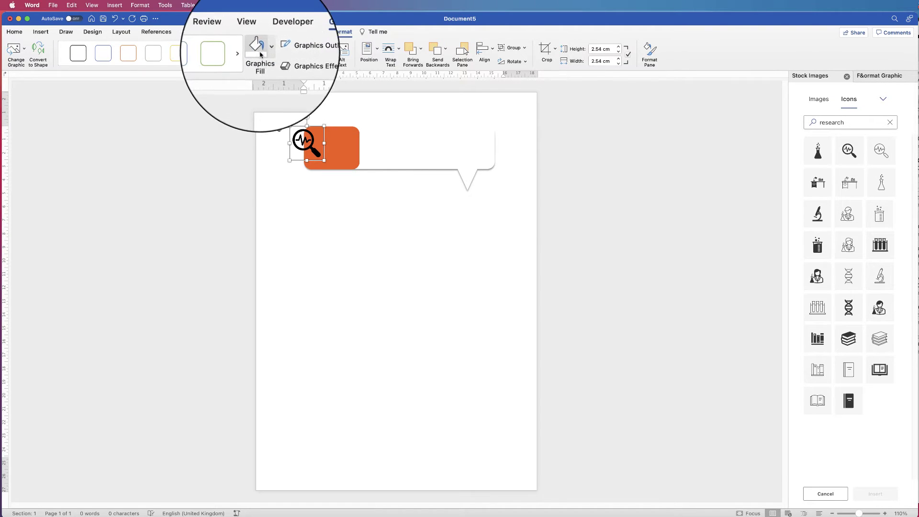
{"action": "left_click", "coordinate": [266, 60]}
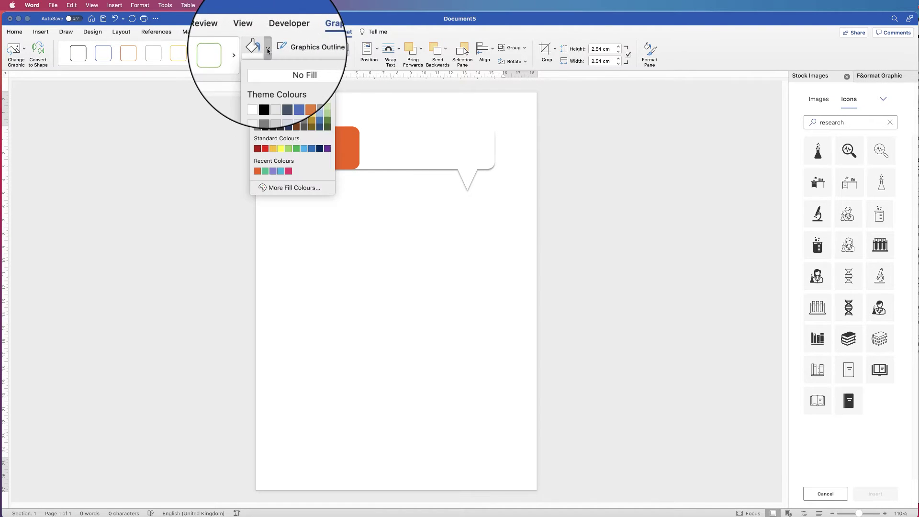
{"action": "left_click", "coordinate": [257, 171]}
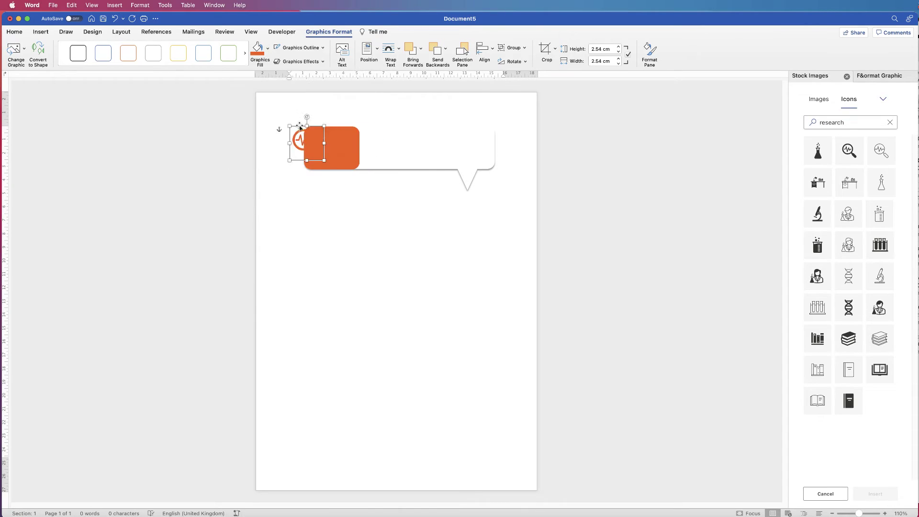
{"action": "left_click_drag", "start_coordinate": [298, 128], "coordinate": [475, 139]}
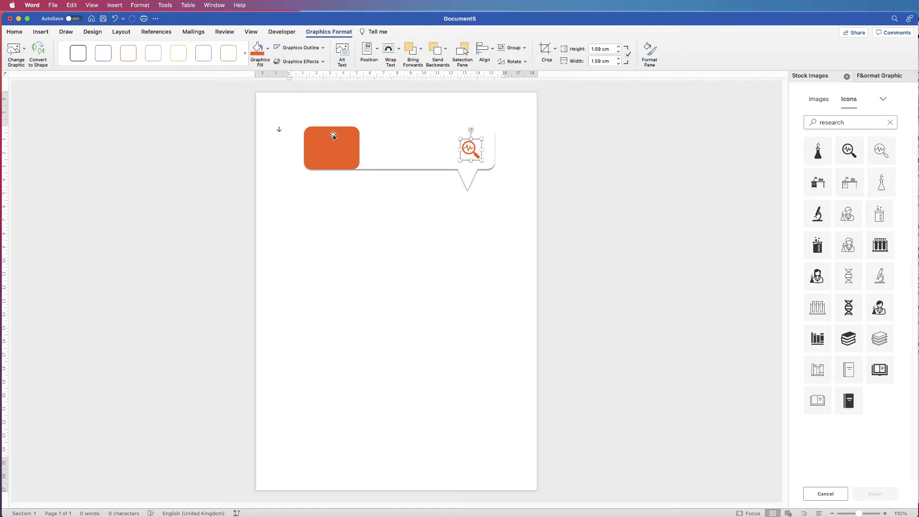
- Add plain black WordArt reading '01' and centre it on the orange square
{"action": "left_click", "coordinate": [46, 33]}
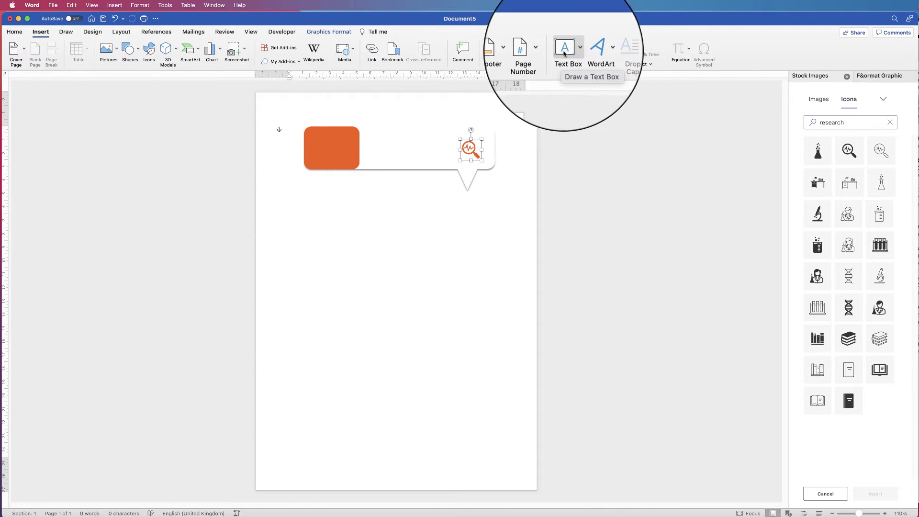
{"action": "left_click", "coordinate": [597, 49]}
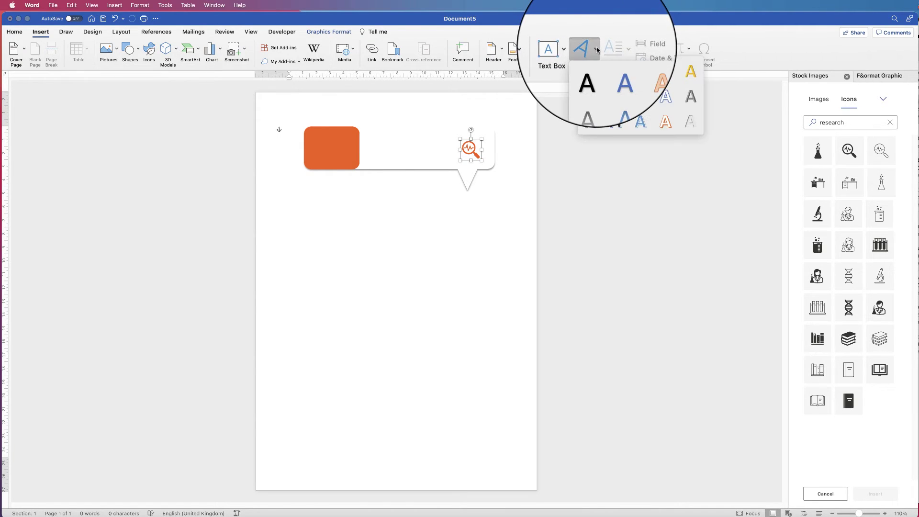
{"action": "left_click", "coordinate": [591, 77]}
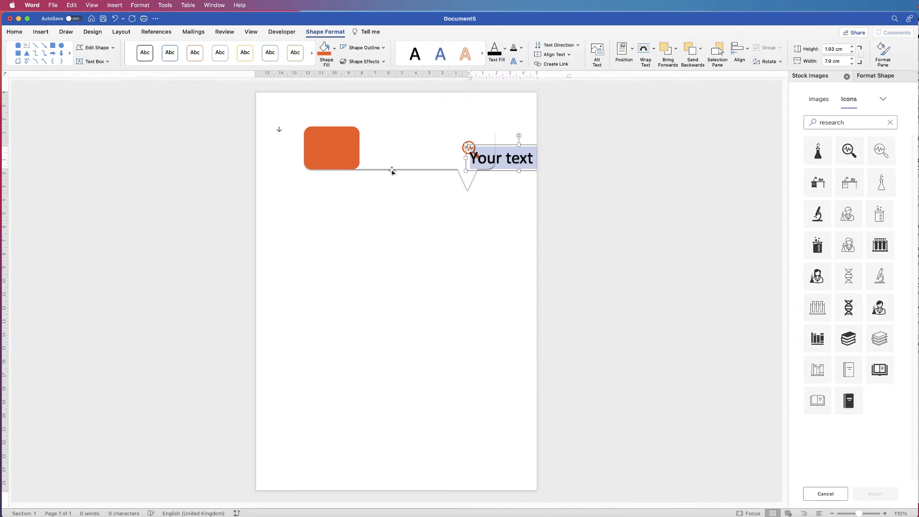
{"action": "left_click_drag", "start_coordinate": [508, 144], "coordinate": [353, 135]}
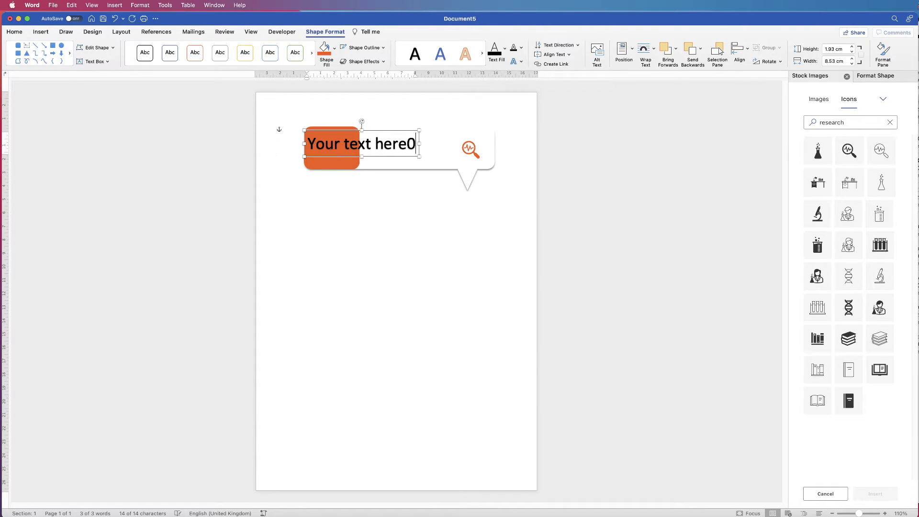
{"action": "key", "text": "Escape"}
{"action": "key", "text": "Delete"}
{"action": "left_click", "coordinate": [326, 137]}
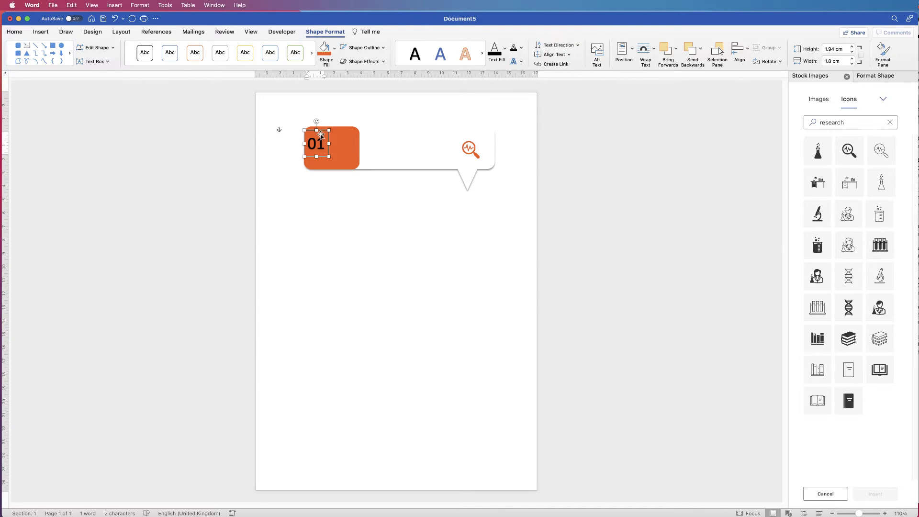
{"action": "left_click_drag", "start_coordinate": [338, 134], "coordinate": [334, 135]}
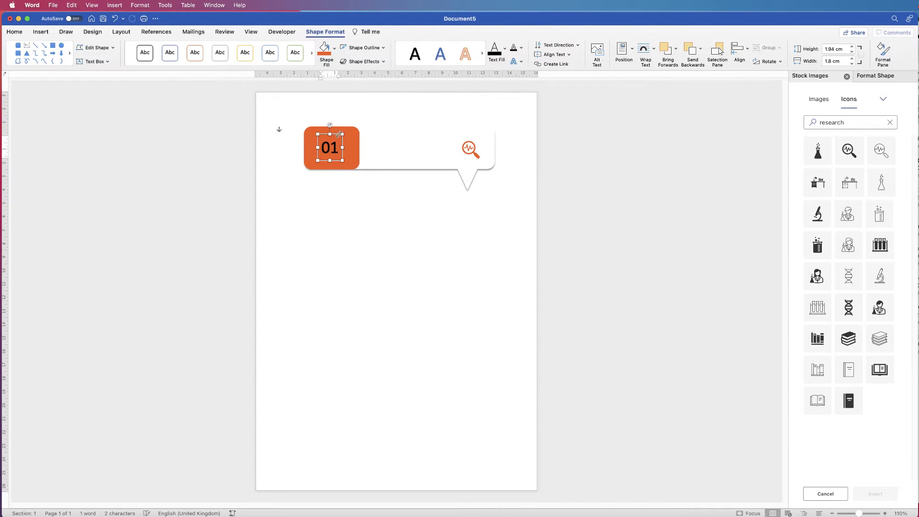
- Format the 01 text as white Arial at 48 pt
{"action": "left_click", "coordinate": [14, 32]}
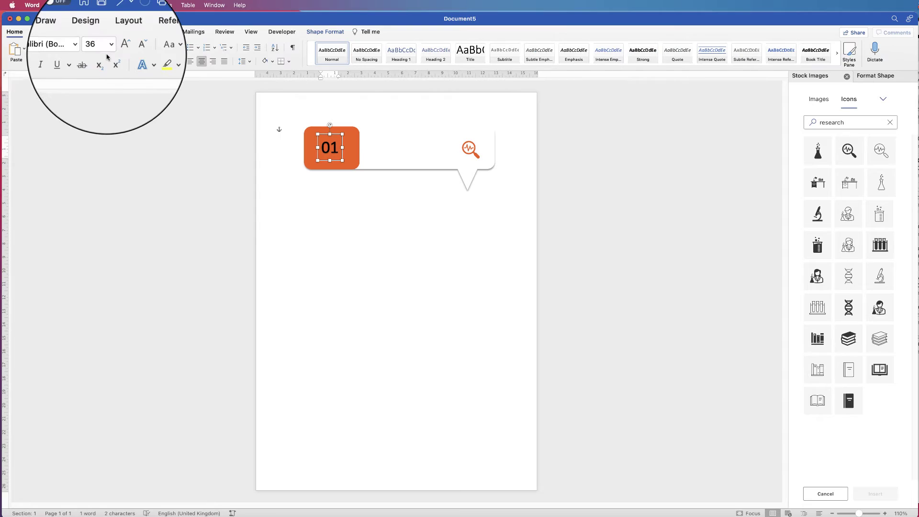
{"action": "key", "text": "super+a"}
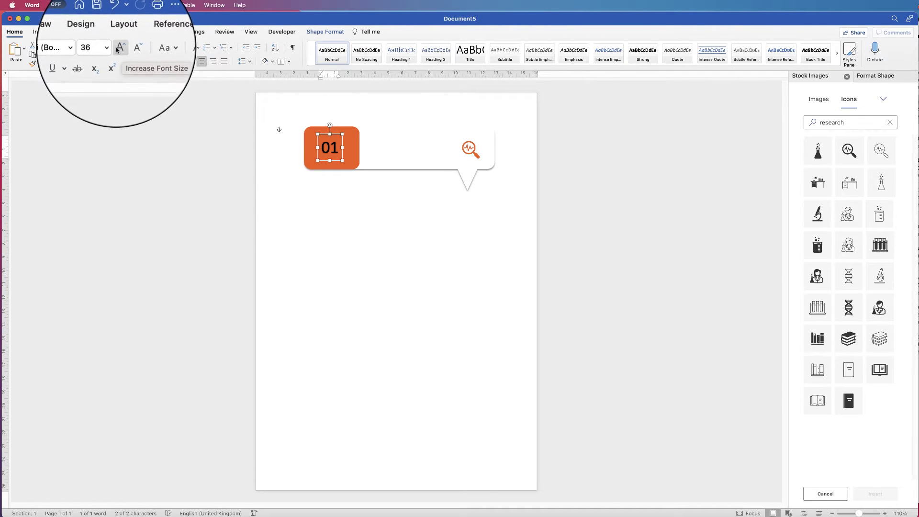
{"action": "left_click", "coordinate": [120, 48]}
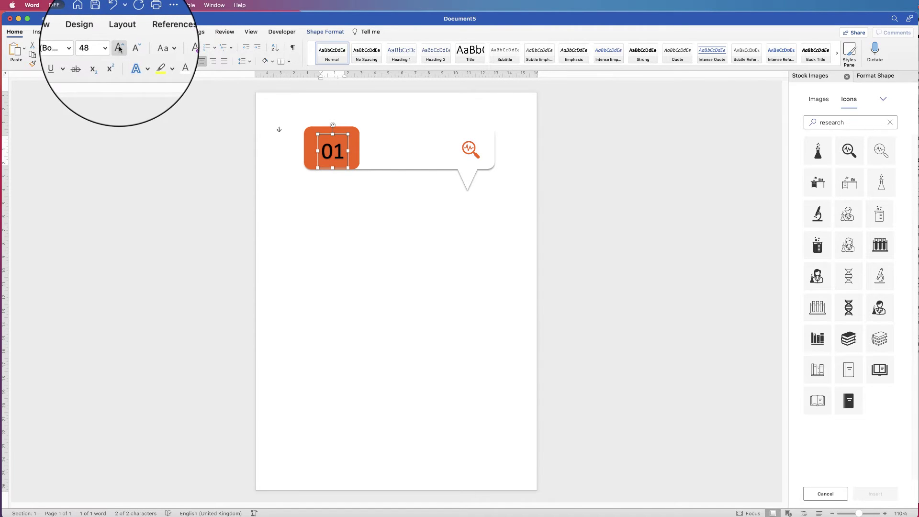
{"action": "left_click", "coordinate": [171, 65]}
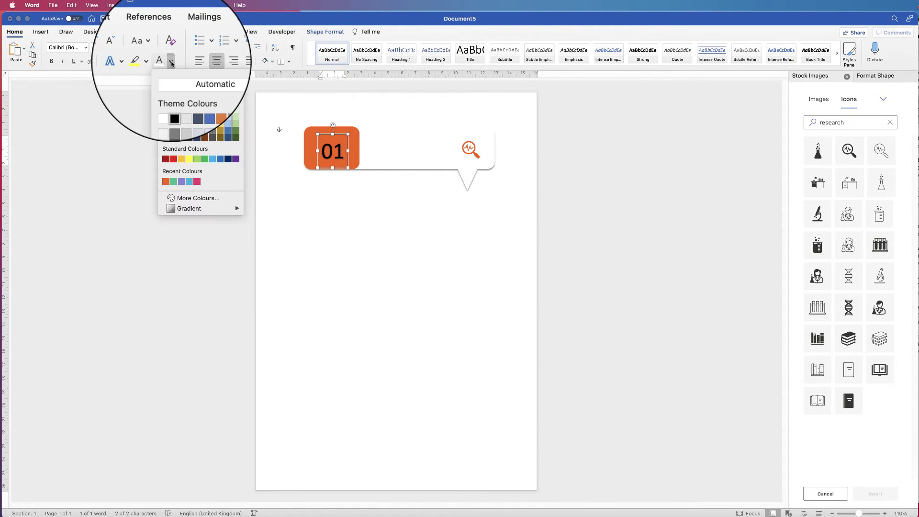
{"action": "left_click", "coordinate": [164, 102]}
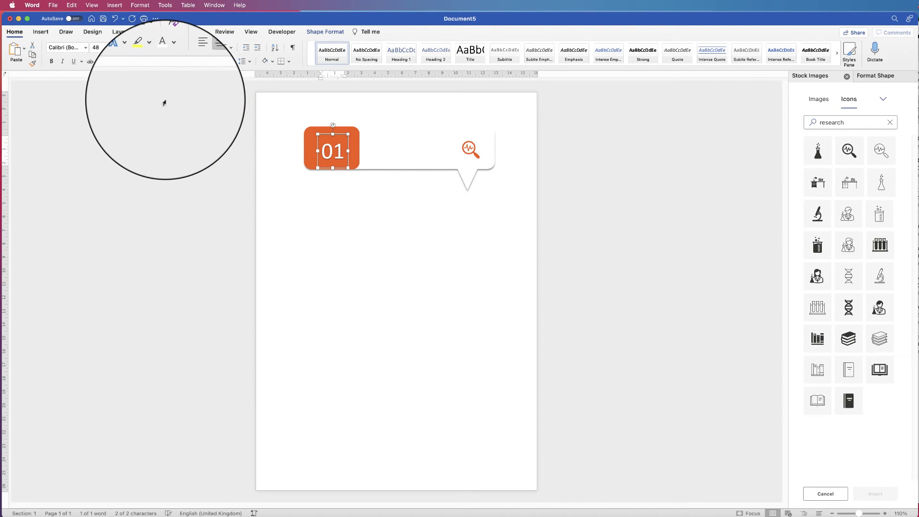
{"action": "left_click", "coordinate": [86, 48]}
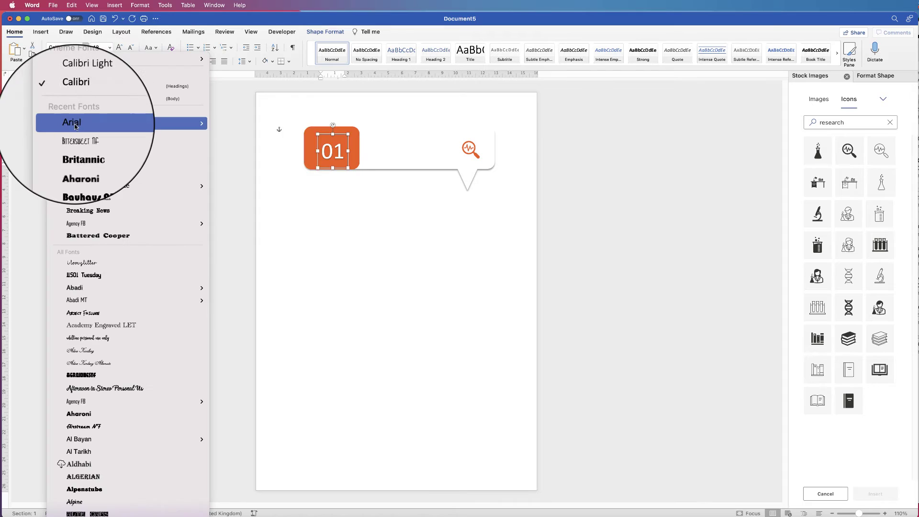
{"action": "left_click", "coordinate": [73, 124]}
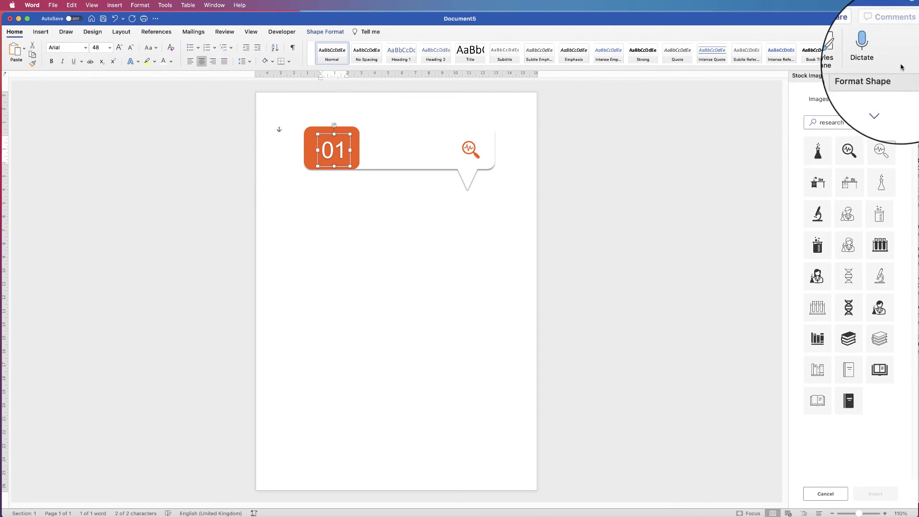
- Set the 01 text's shadow preset to No Shadow under Text Effects in Format Shape
{"action": "left_click", "coordinate": [883, 78]}
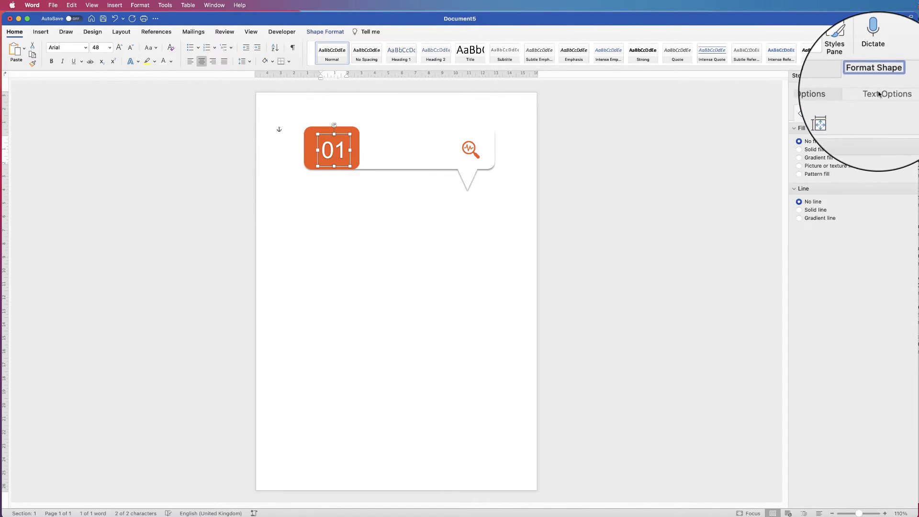
{"action": "left_click", "coordinate": [876, 95]}
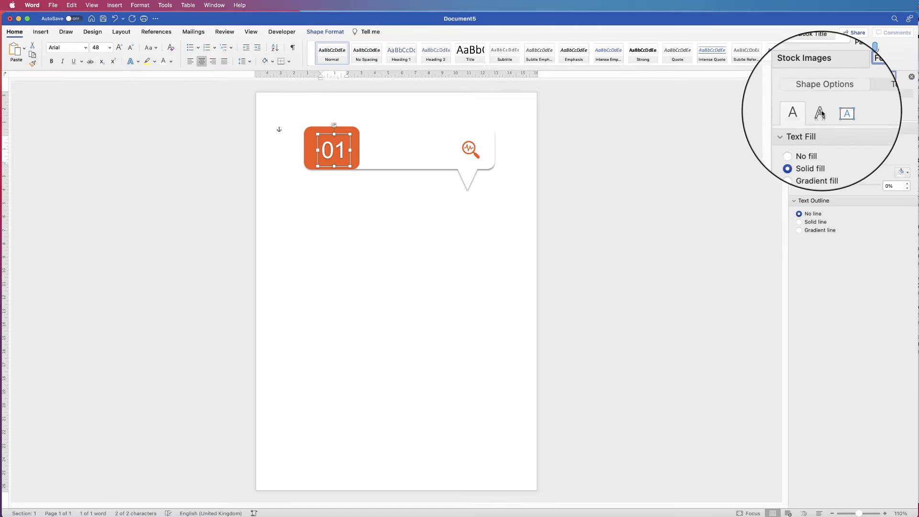
{"action": "left_click", "coordinate": [820, 115]}
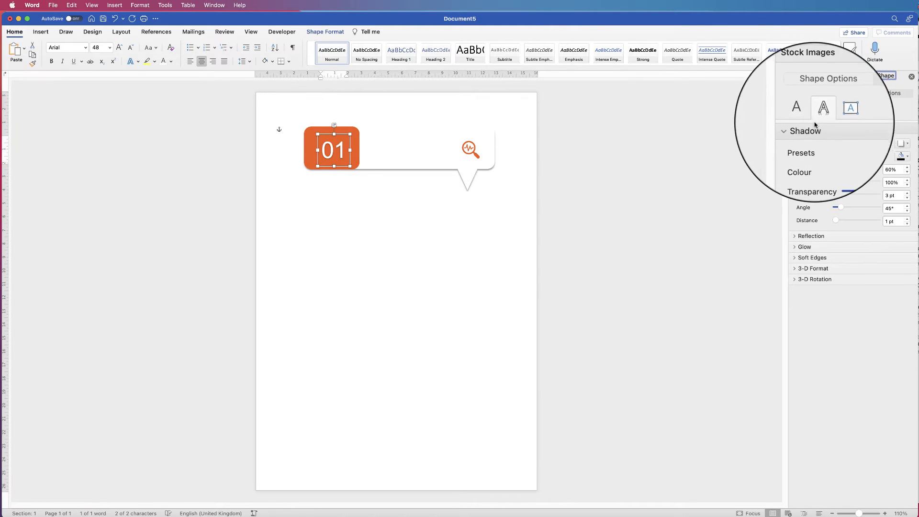
{"action": "left_click", "coordinate": [907, 144]}
{"action": "left_click", "coordinate": [898, 189]}
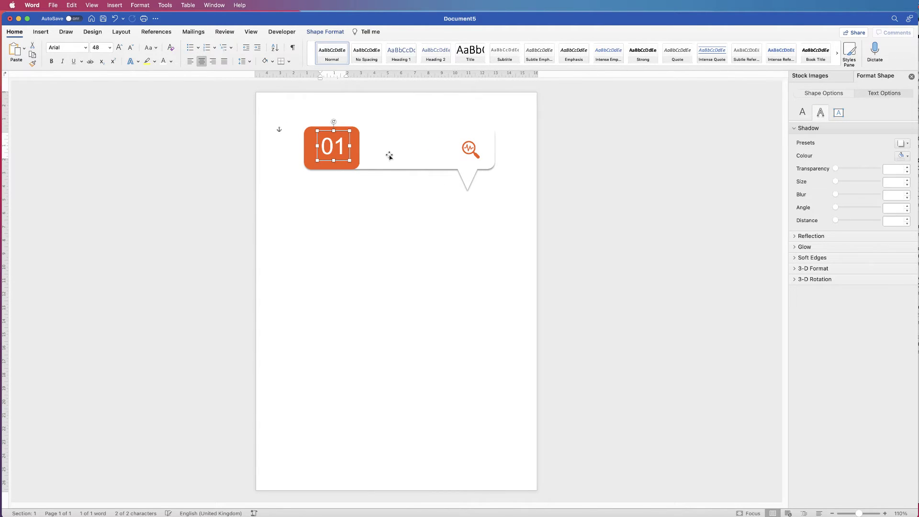
- Insert a plain black WordArt text box and move it into the callout beside 01
{"action": "left_click", "coordinate": [41, 31]}
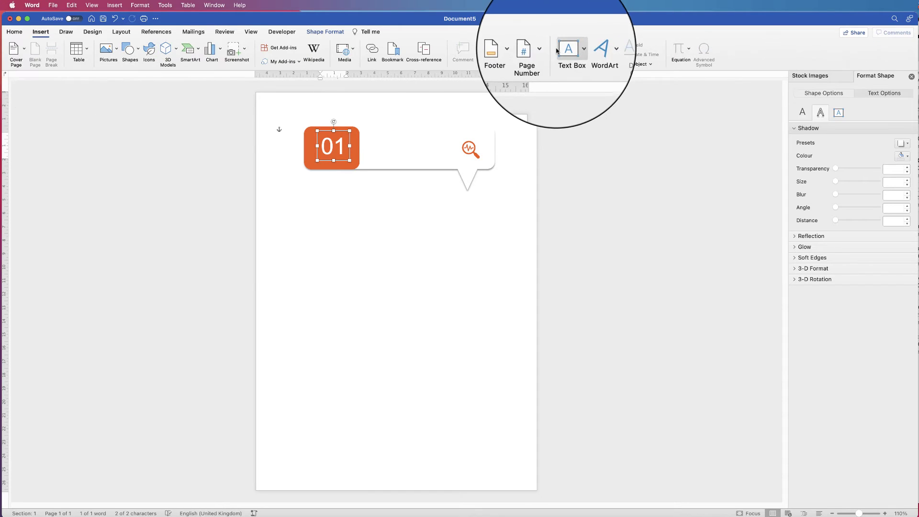
{"action": "left_click", "coordinate": [582, 49]}
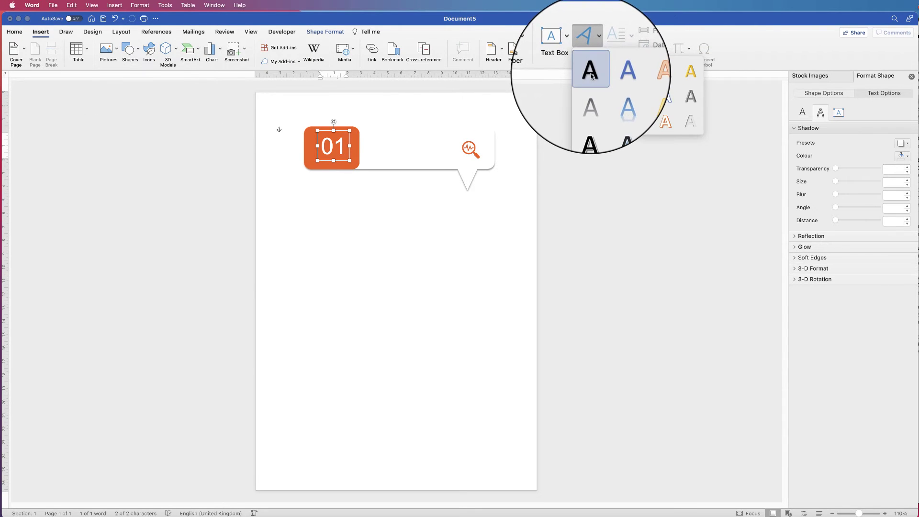
{"action": "left_click", "coordinate": [590, 72]}
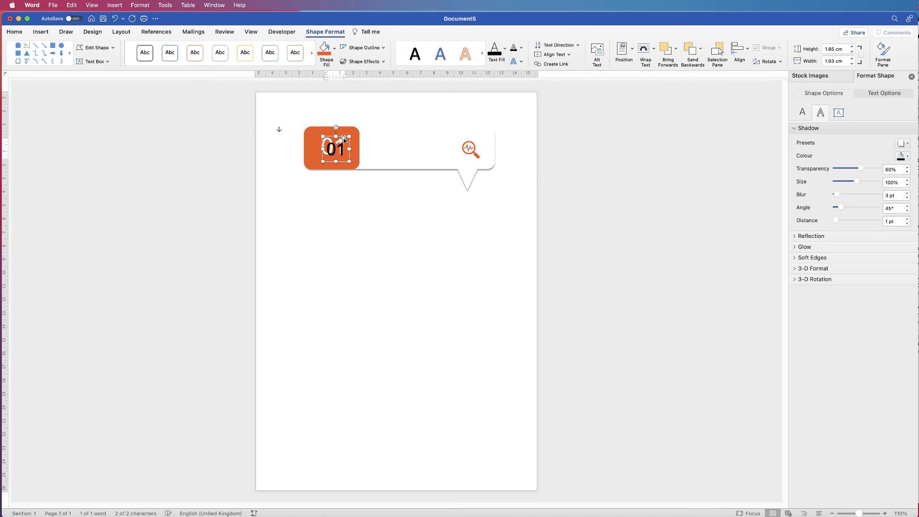
{"action": "left_click_drag", "start_coordinate": [354, 136], "coordinate": [455, 146]}
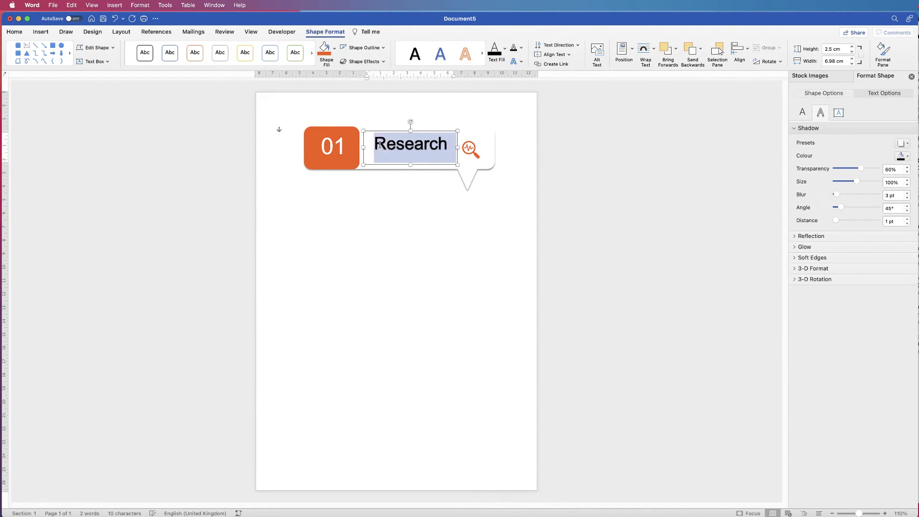
- Shrink the Research heading to size 16, left-align it and paste the lorem ipsum paragraph
{"action": "left_click", "coordinate": [14, 32]}
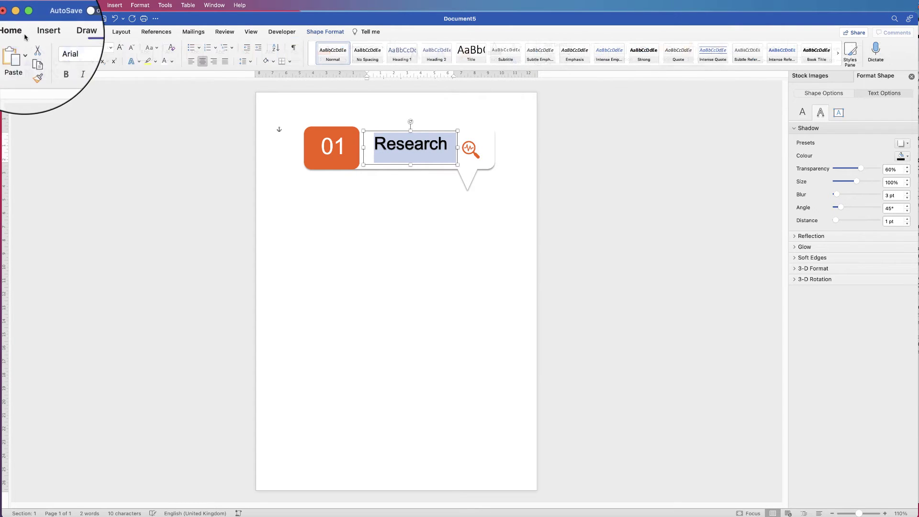
{"action": "left_click", "coordinate": [130, 49]}
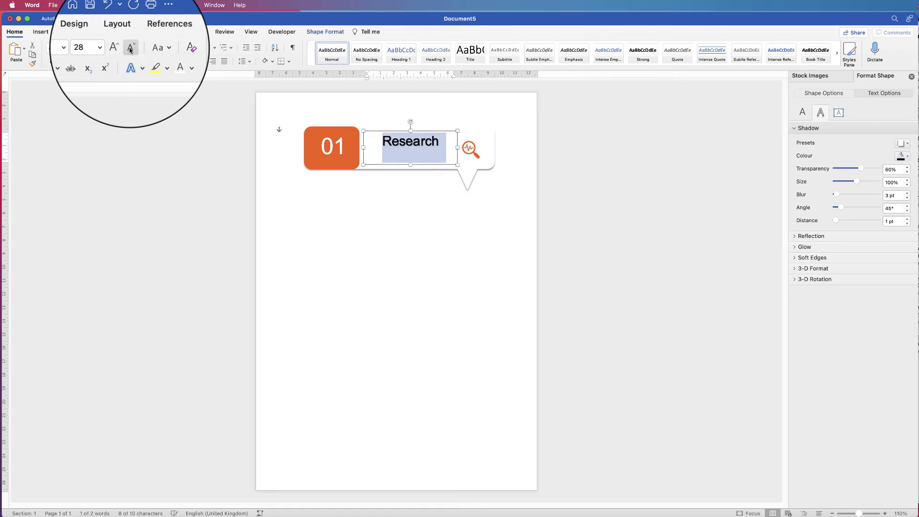
{"action": "left_click", "coordinate": [130, 50]}
{"action": "left_click", "coordinate": [131, 50]}
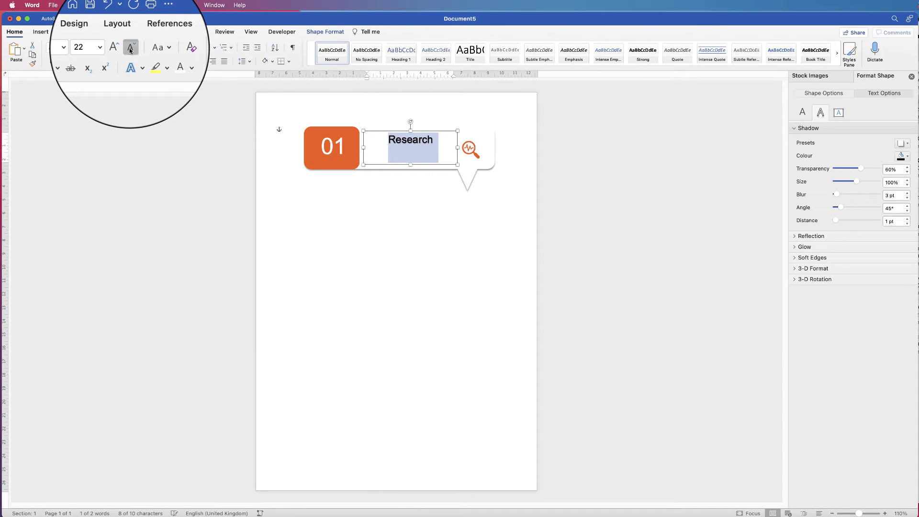
{"action": "left_click", "coordinate": [131, 49]}
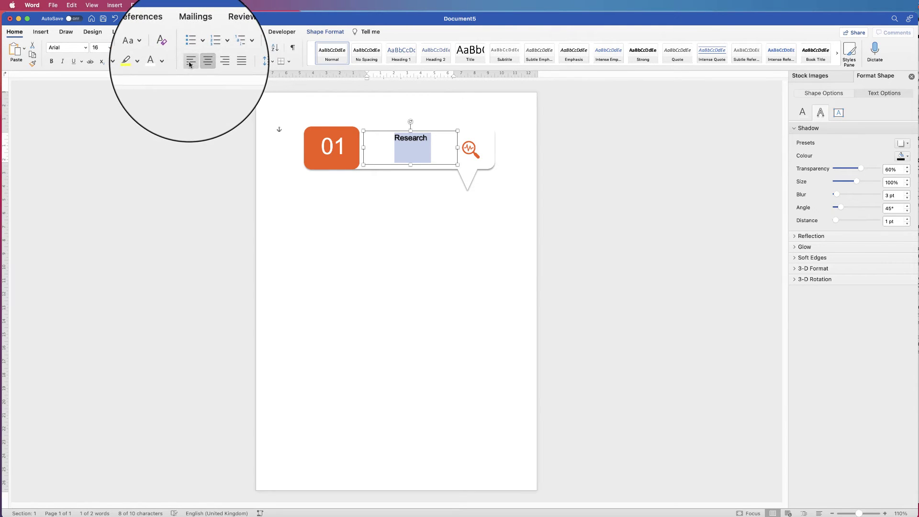
{"action": "left_click", "coordinate": [190, 61]}
{"action": "left_click", "coordinate": [398, 154]}
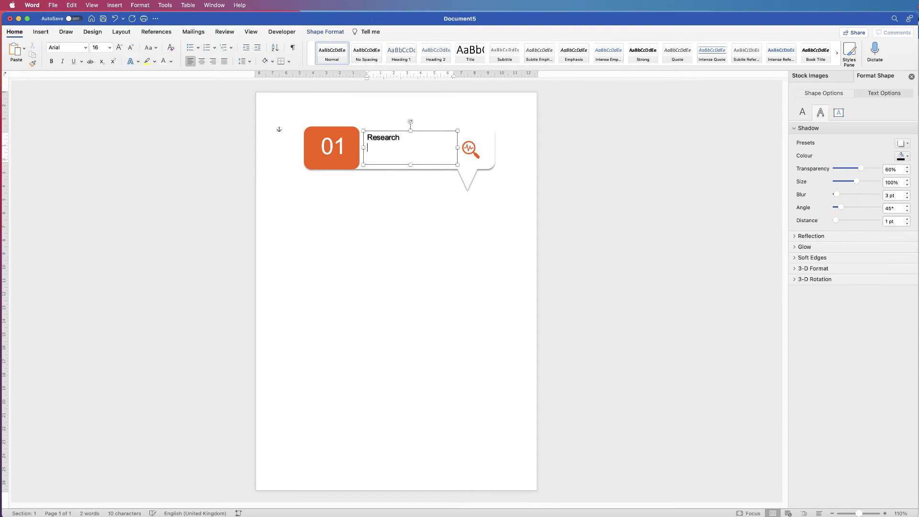
{"action": "type", "text": "Lorem ipsum dolor sit amet, consectetur adipiscing elit, sed do eiusmod tempor incididunt ut labore et"}
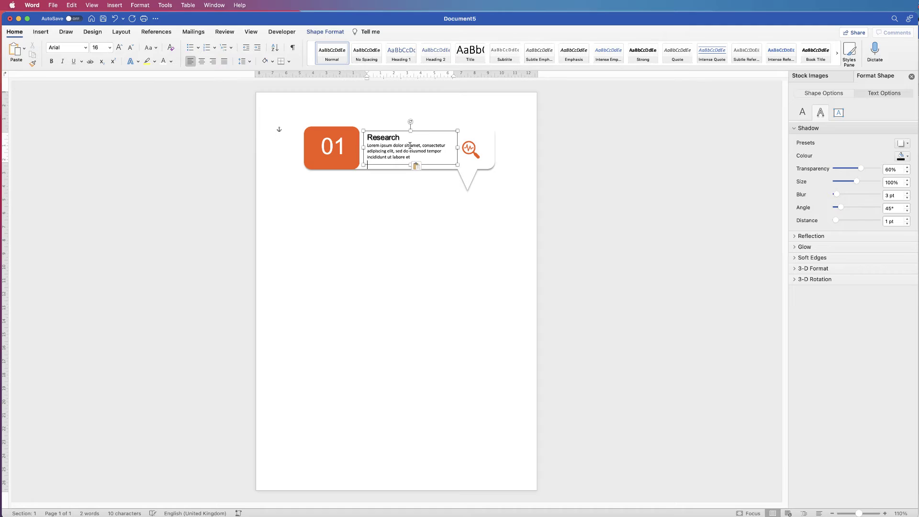
{"action": "left_click", "coordinate": [426, 215]}
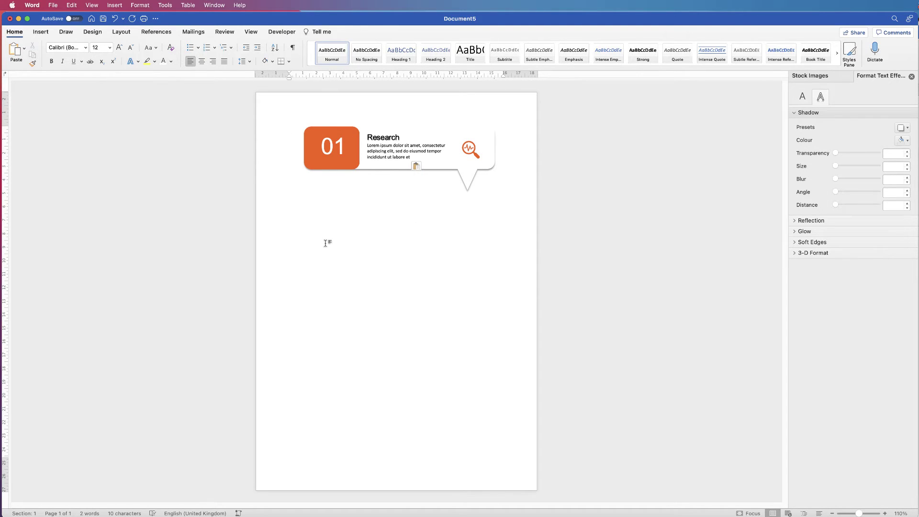
- Align the 01 text box to the centre and middle of the orange rectangle
{"action": "left_click", "coordinate": [337, 149]}
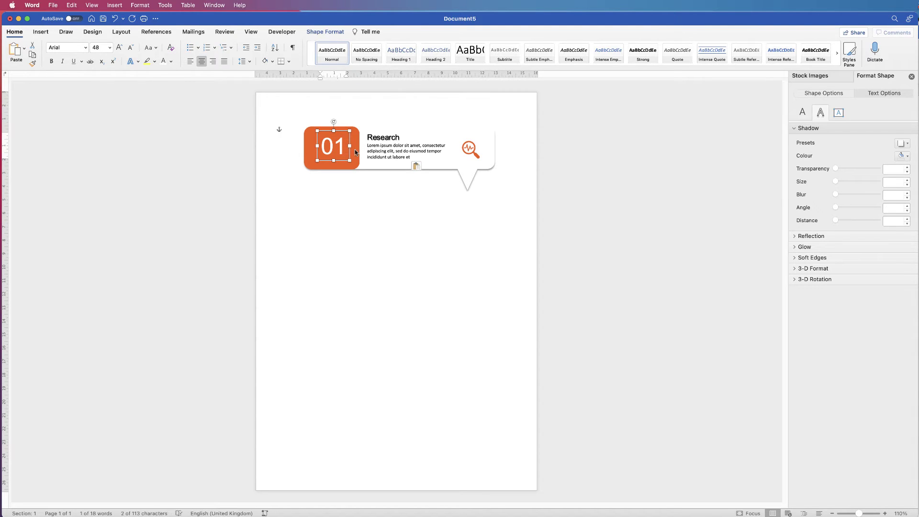
{"action": "left_click", "coordinate": [356, 152], "text": "shift"}
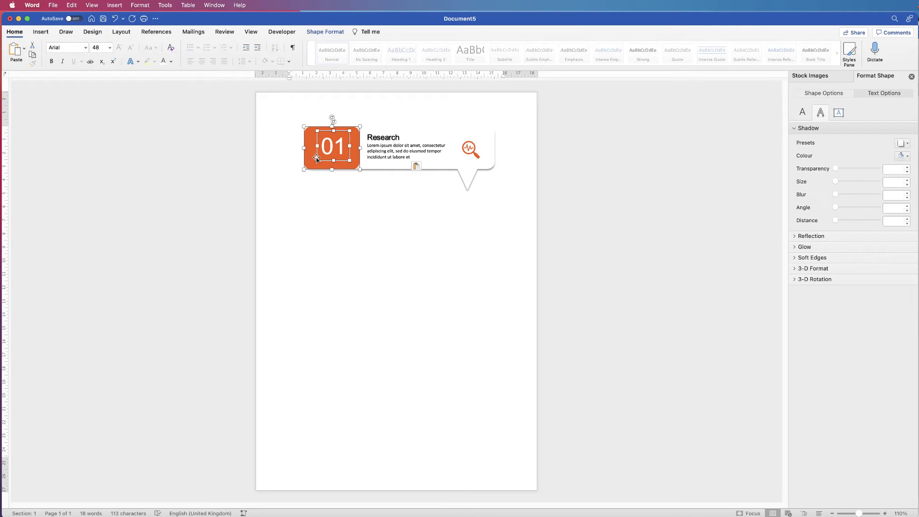
{"action": "left_click", "coordinate": [326, 31]}
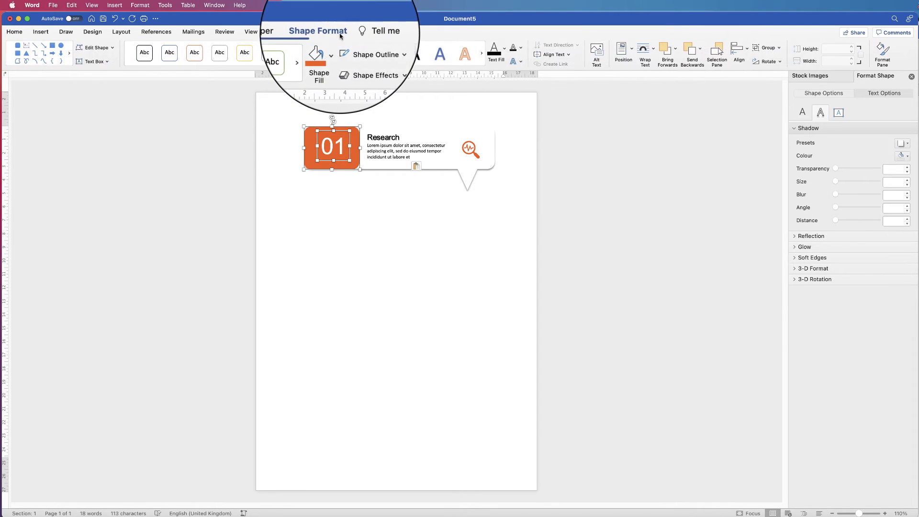
{"action": "left_click", "coordinate": [739, 50]}
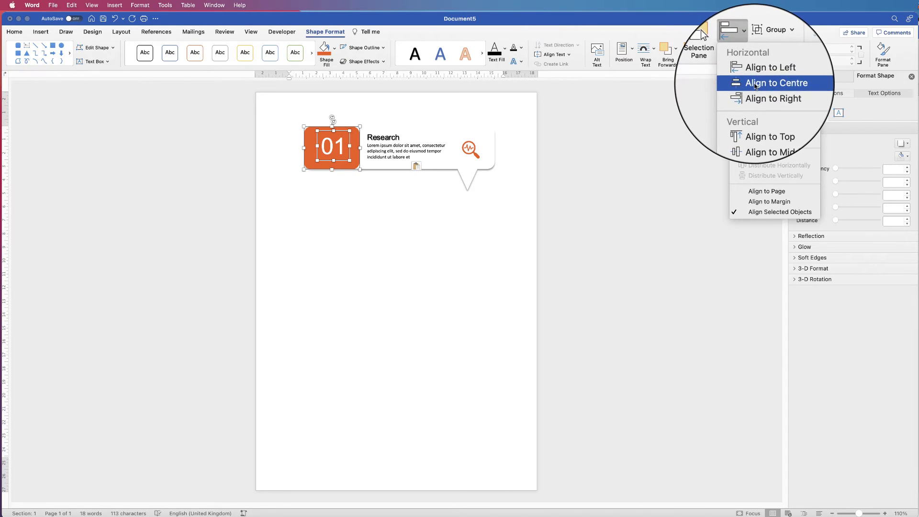
{"action": "left_click", "coordinate": [756, 86]}
{"action": "left_click", "coordinate": [748, 51]}
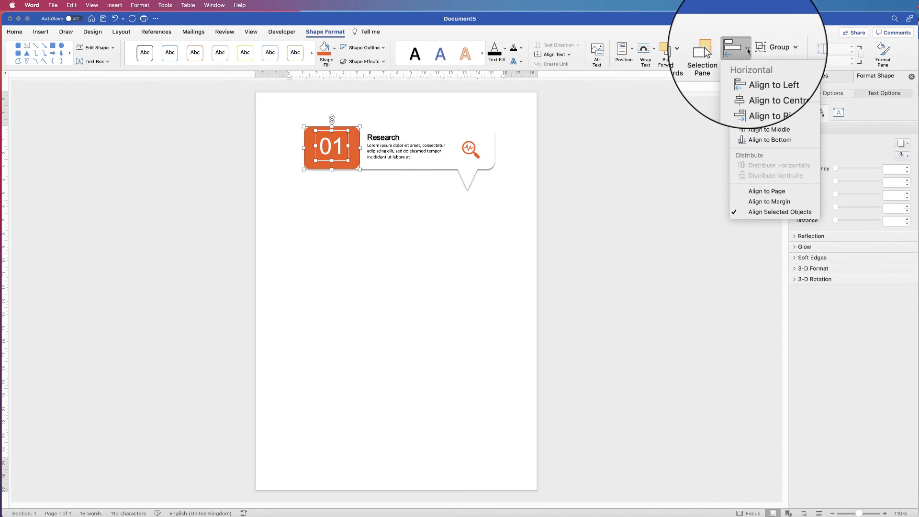
{"action": "left_click", "coordinate": [769, 129]}
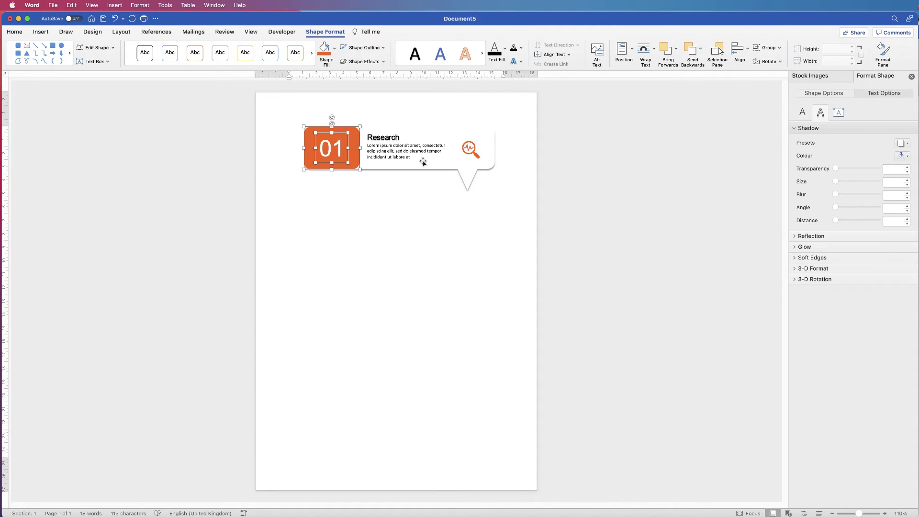
- Give the speech-bubble callout bar a light grey theme-colour fill
{"action": "left_click", "coordinate": [407, 156]}
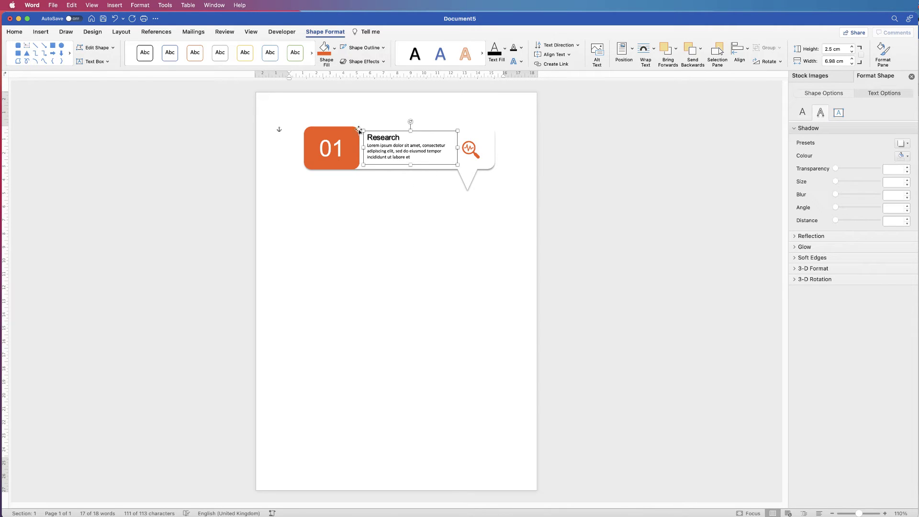
{"action": "left_click", "coordinate": [487, 139]}
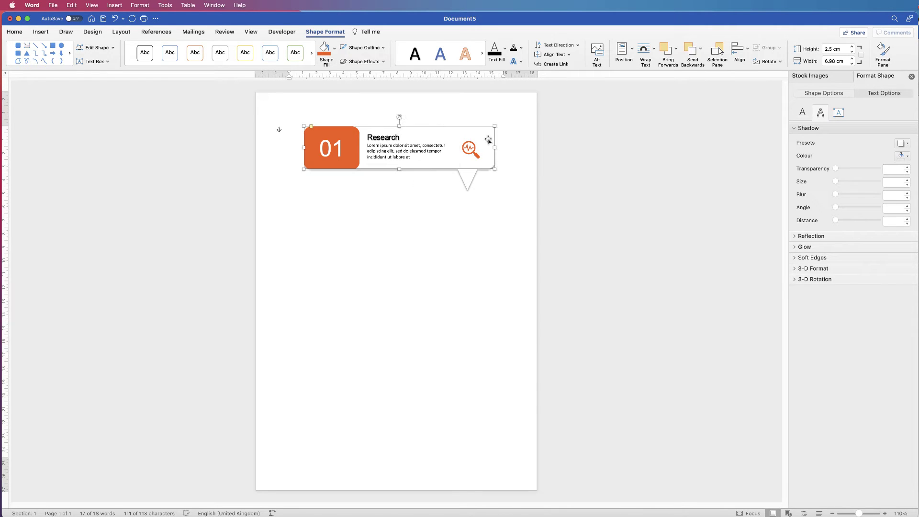
{"action": "left_click", "coordinate": [335, 49]}
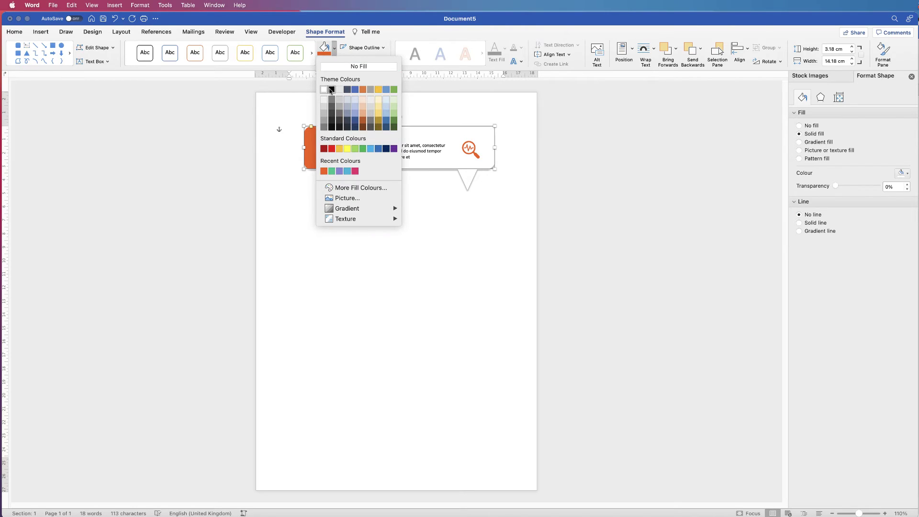
{"action": "left_click", "coordinate": [324, 106]}
{"action": "left_click", "coordinate": [400, 230]}
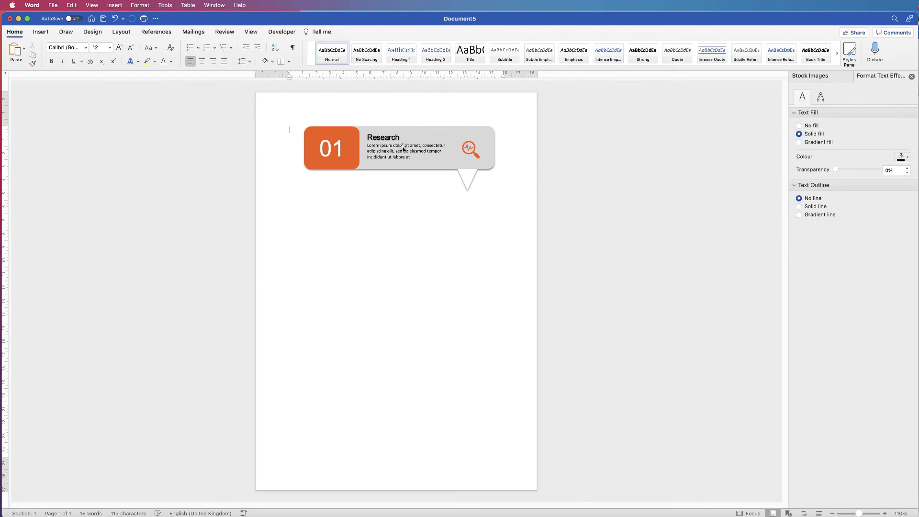
{"action": "left_click", "coordinate": [403, 149]}
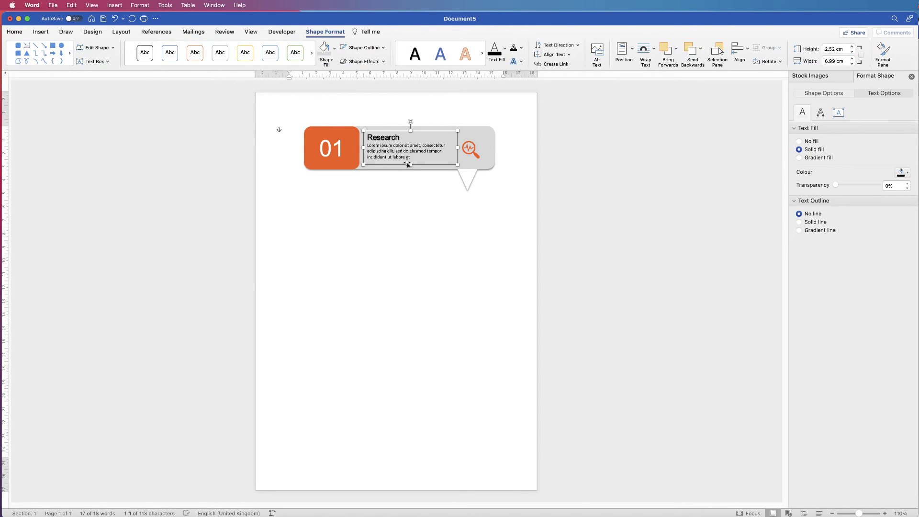
- Align the magnifier icon to the middle of the grey callout bar
{"action": "left_click", "coordinate": [440, 226]}
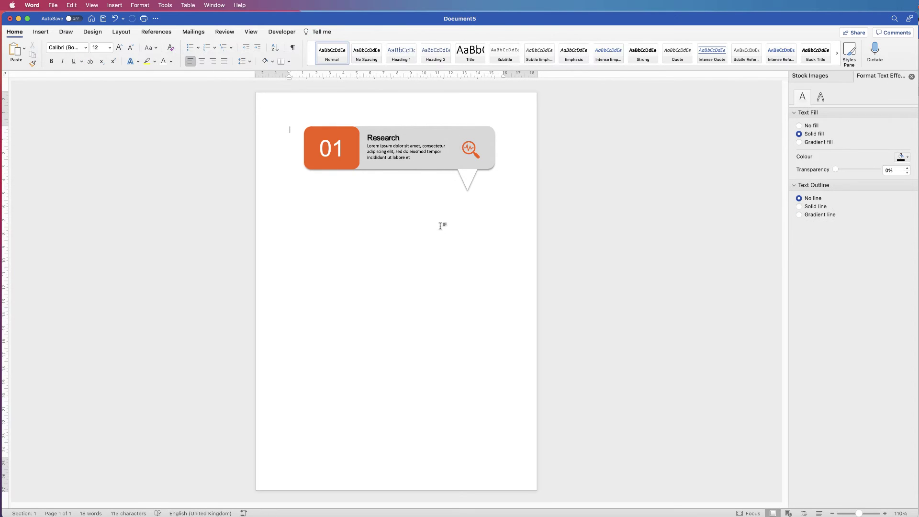
{"action": "left_click", "coordinate": [422, 154]}
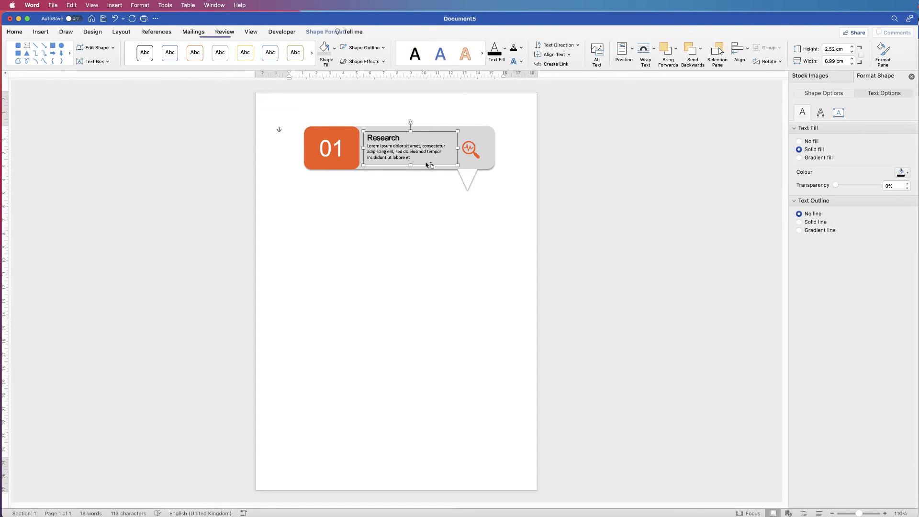
{"action": "left_click", "coordinate": [426, 164]}
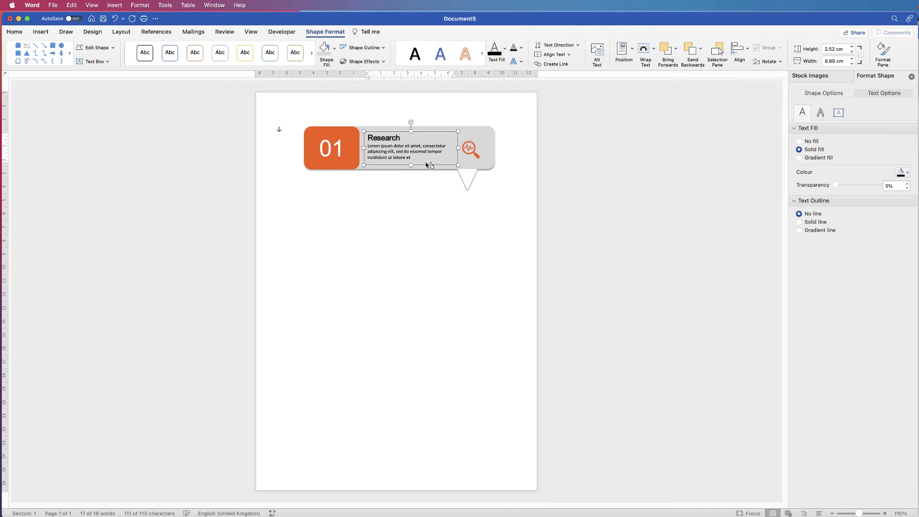
{"action": "left_click", "coordinate": [465, 140]}
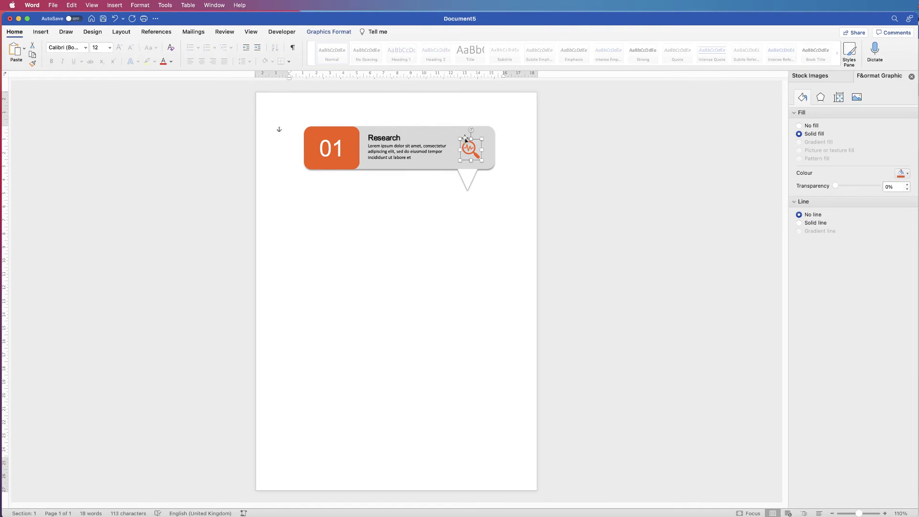
{"action": "left_click", "coordinate": [490, 150]}
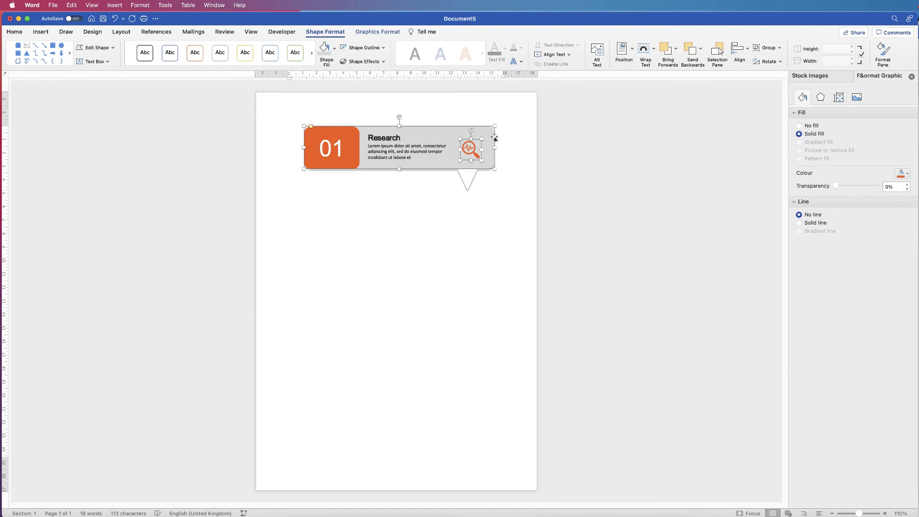
{"action": "left_click", "coordinate": [739, 48]}
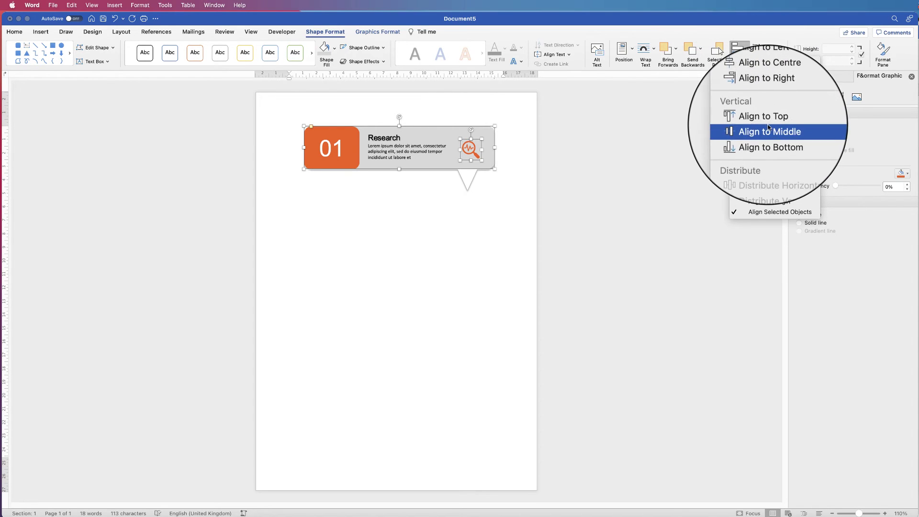
{"action": "left_click", "coordinate": [768, 132]}
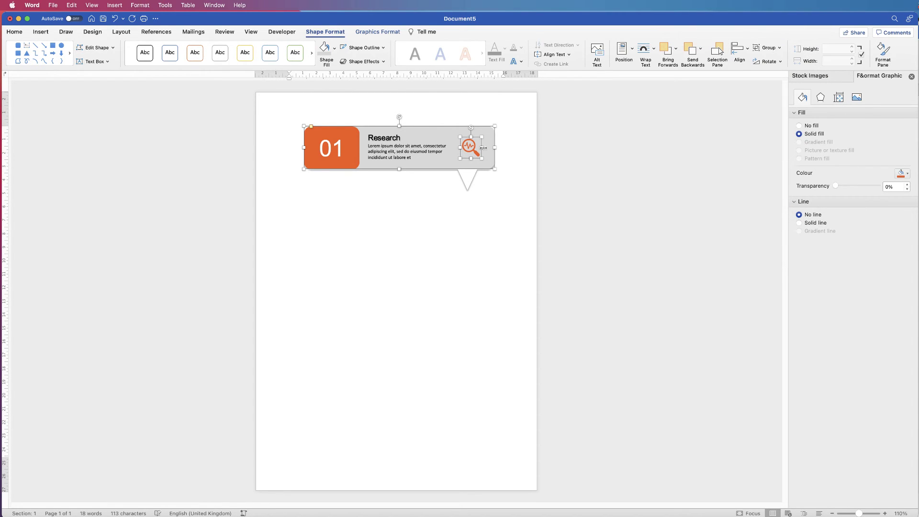
{"action": "left_click", "coordinate": [511, 146]}
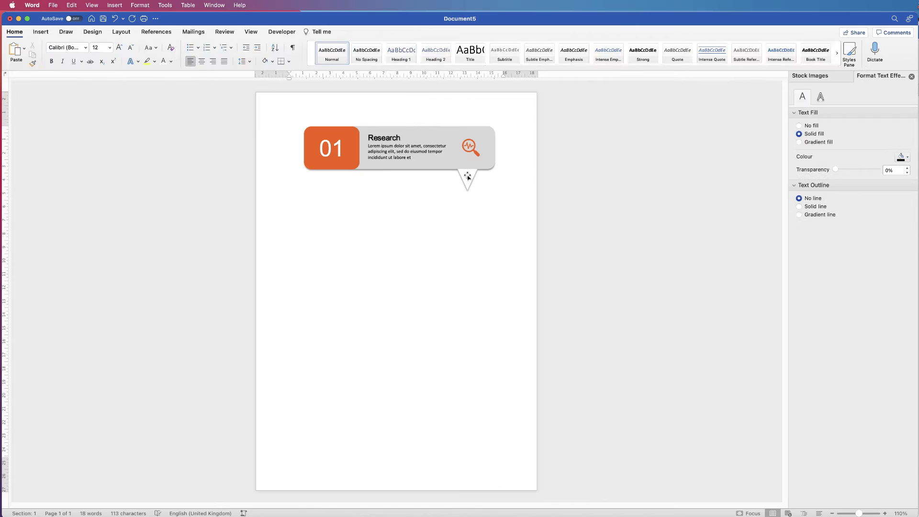
- Group the triangle, magnifier icon, Research text, grey bar, 01 text and orange square
{"action": "left_click", "coordinate": [468, 177]}
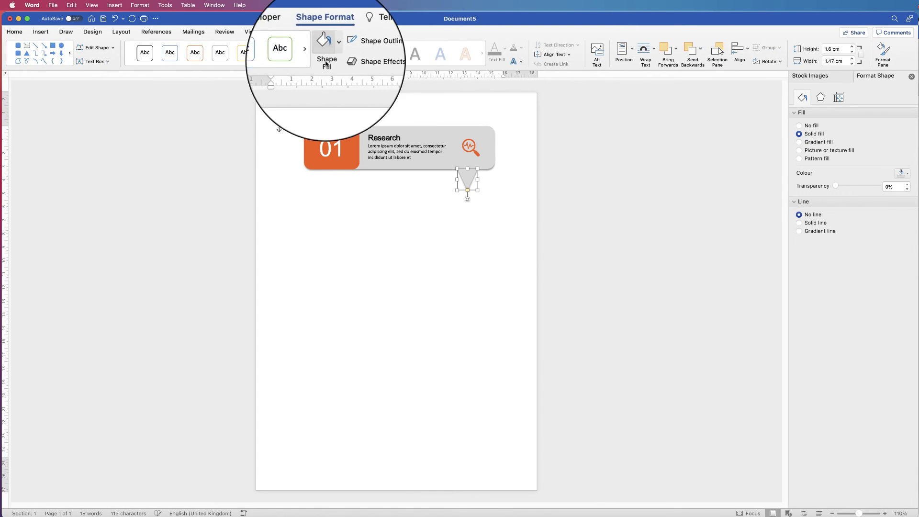
{"action": "left_click", "coordinate": [442, 196]}
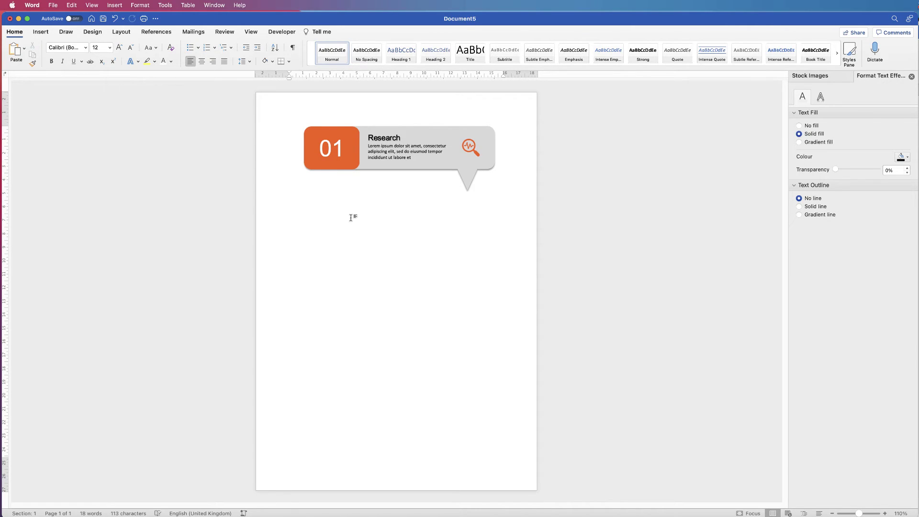
{"action": "left_click", "coordinate": [467, 181]}
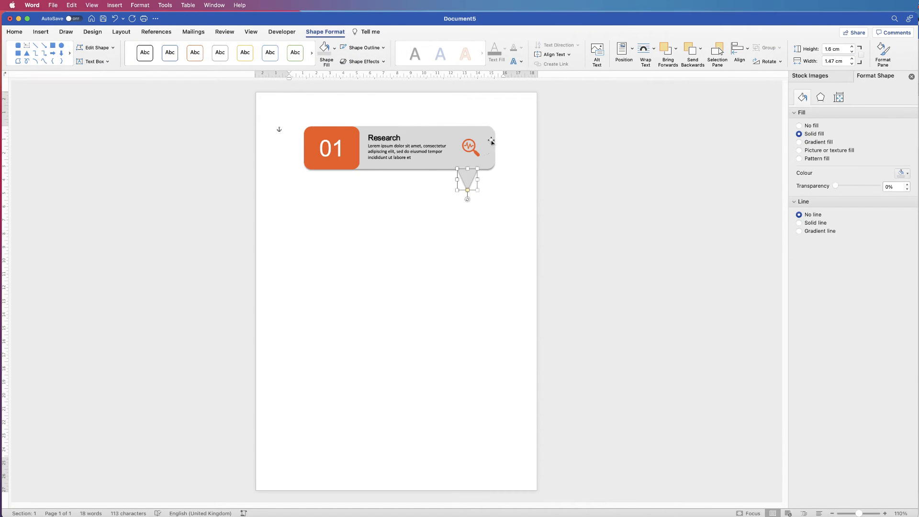
{"action": "left_click", "coordinate": [469, 145], "text": "shift"}
{"action": "left_click", "coordinate": [442, 159], "text": "shift"}
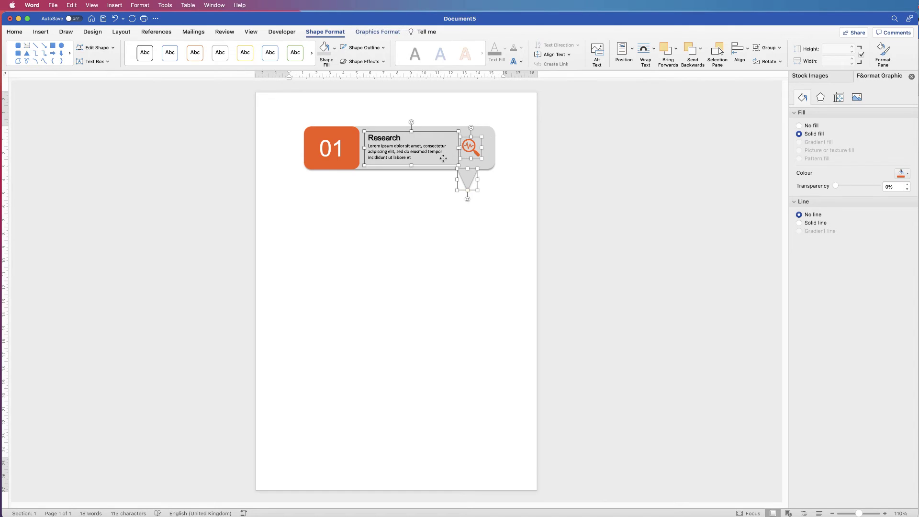
{"action": "left_click", "coordinate": [488, 130], "text": "shift"}
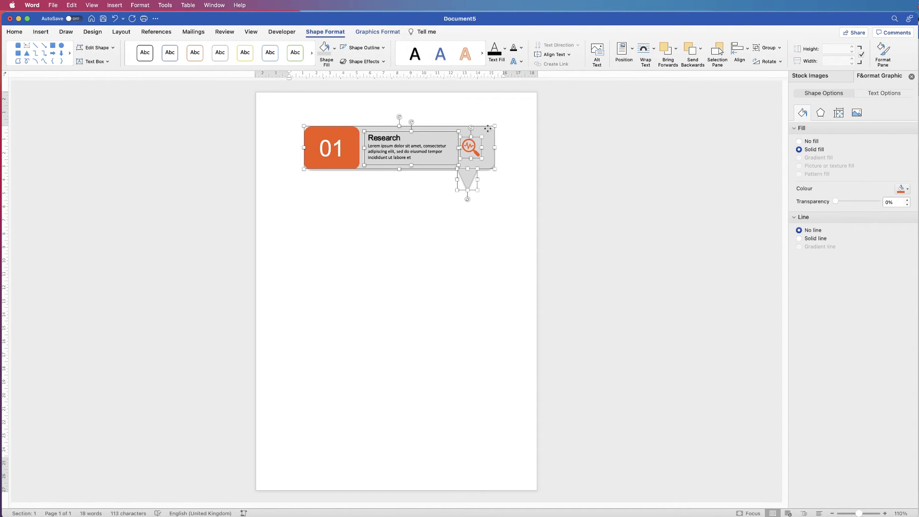
{"action": "left_click", "coordinate": [337, 151], "text": "shift"}
{"action": "left_click", "coordinate": [354, 139], "text": "shift"}
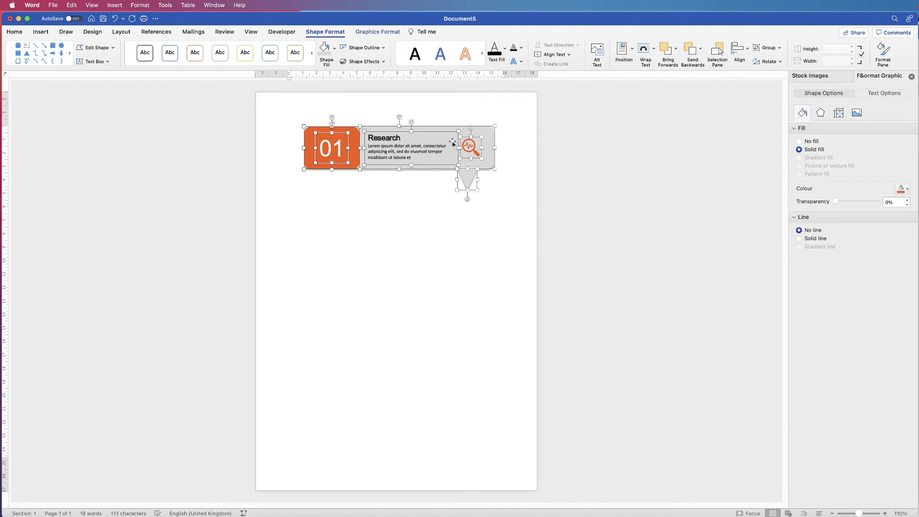
{"action": "left_click", "coordinate": [773, 48]}
{"action": "left_click", "coordinate": [775, 65]}
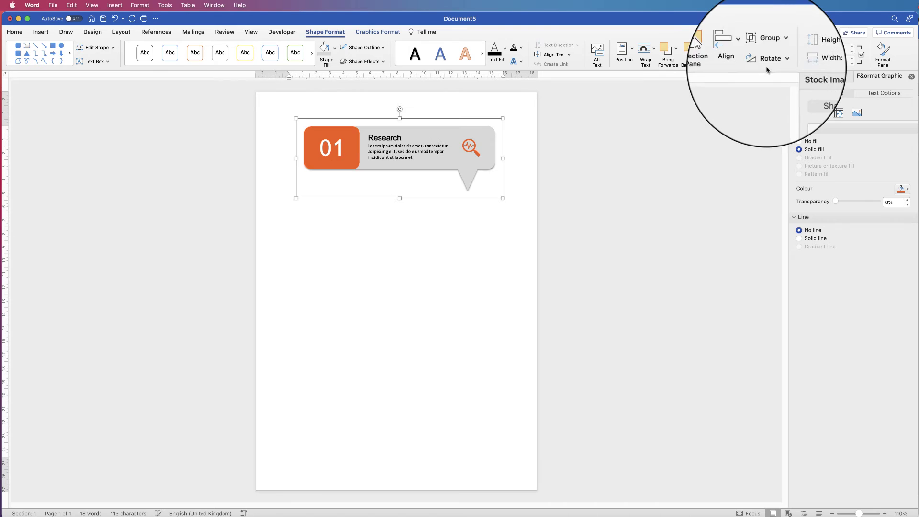
- Nudge the grouped callout left and down, then copy it downward to make four callouts
{"action": "left_click_drag", "start_coordinate": [415, 136], "coordinate": [398, 162]}
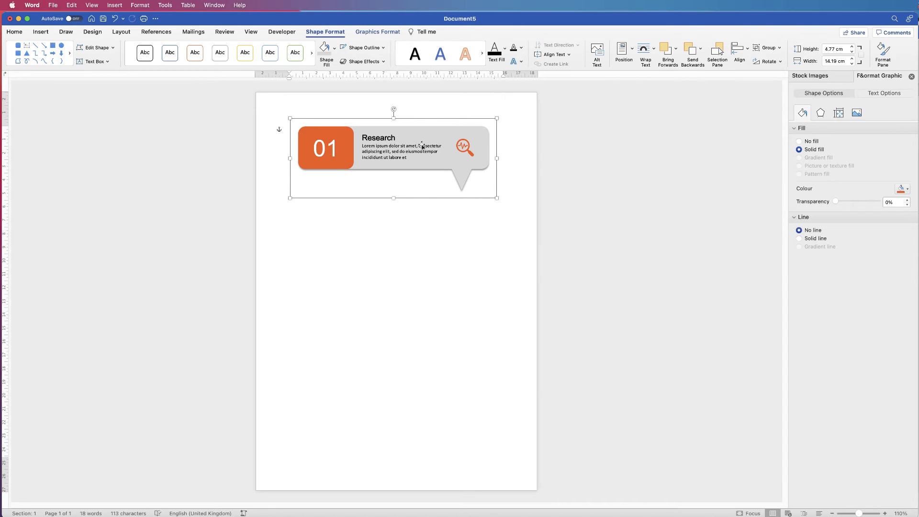
{"action": "left_click_drag", "start_coordinate": [430, 119], "coordinate": [431, 353]}
{"action": "left_click", "coordinate": [519, 271]}
{"action": "left_click", "coordinate": [385, 401]}
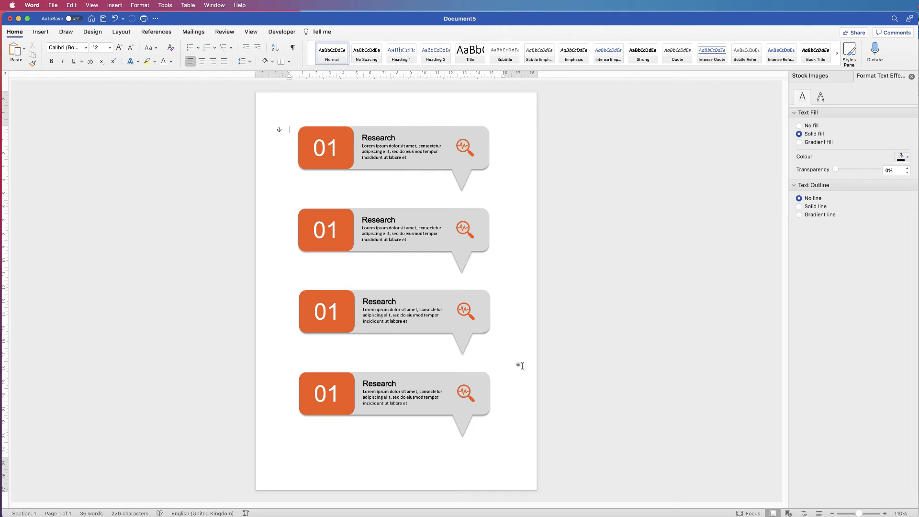
- Select all four callouts, distribute them vertically and align their left edges
{"action": "left_click", "coordinate": [389, 400]}
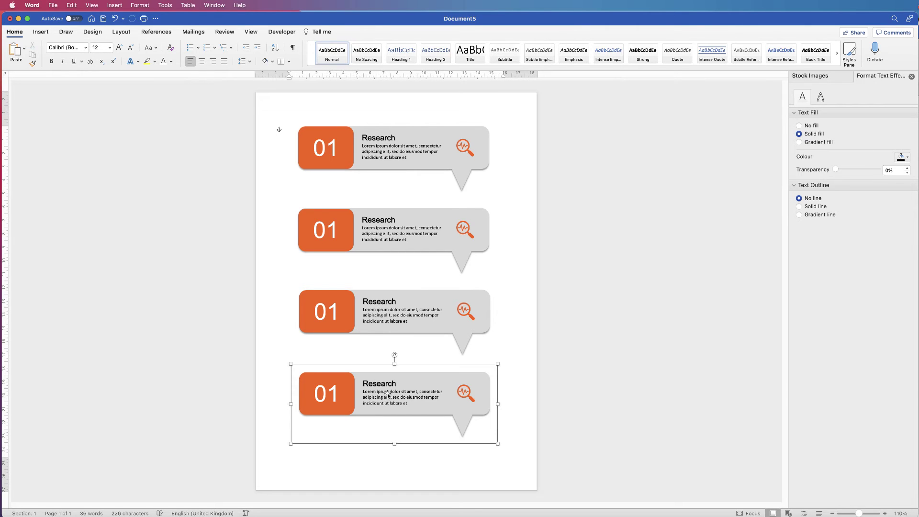
{"action": "left_click", "coordinate": [395, 316], "text": "shift"}
{"action": "left_click", "coordinate": [409, 243], "text": "shift"}
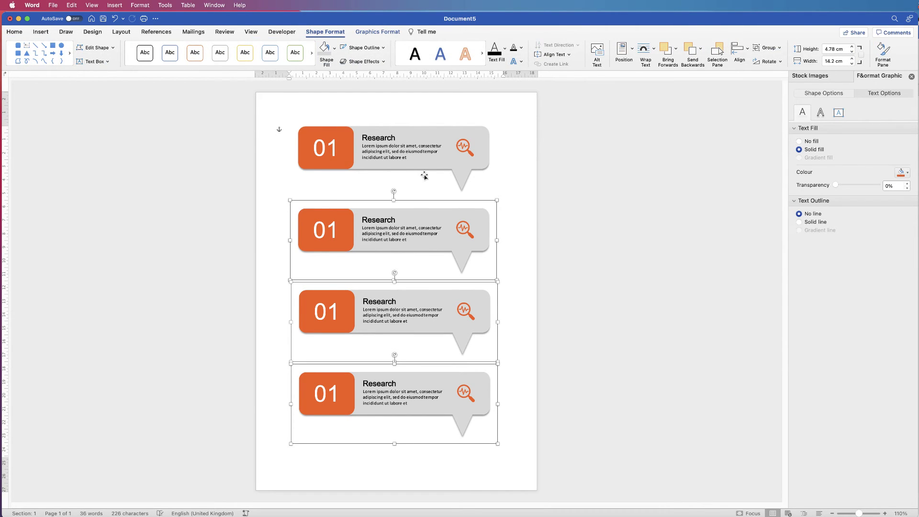
{"action": "left_click", "coordinate": [422, 175], "text": "shift"}
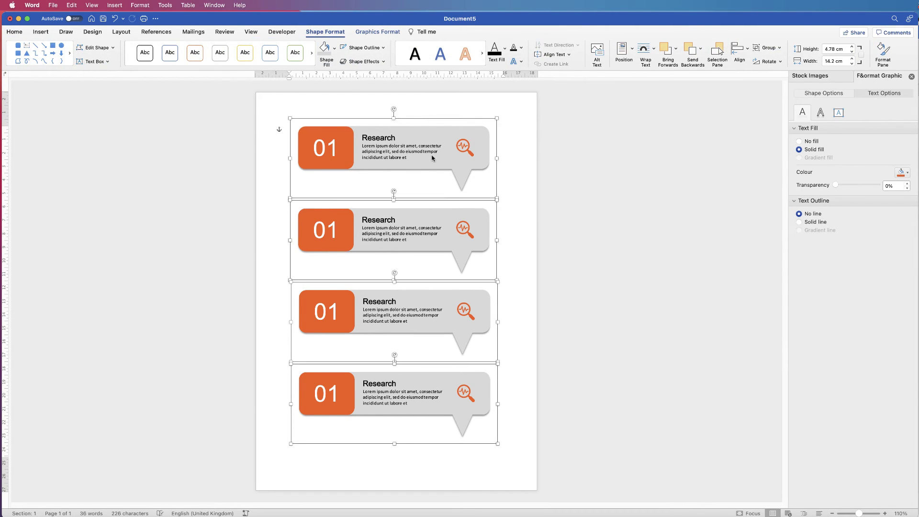
{"action": "left_click", "coordinate": [747, 48]}
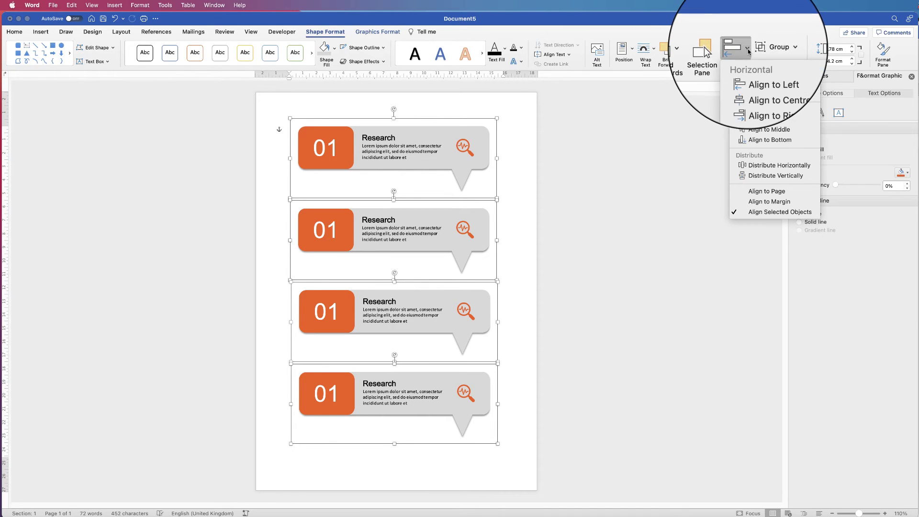
{"action": "left_click", "coordinate": [754, 175]}
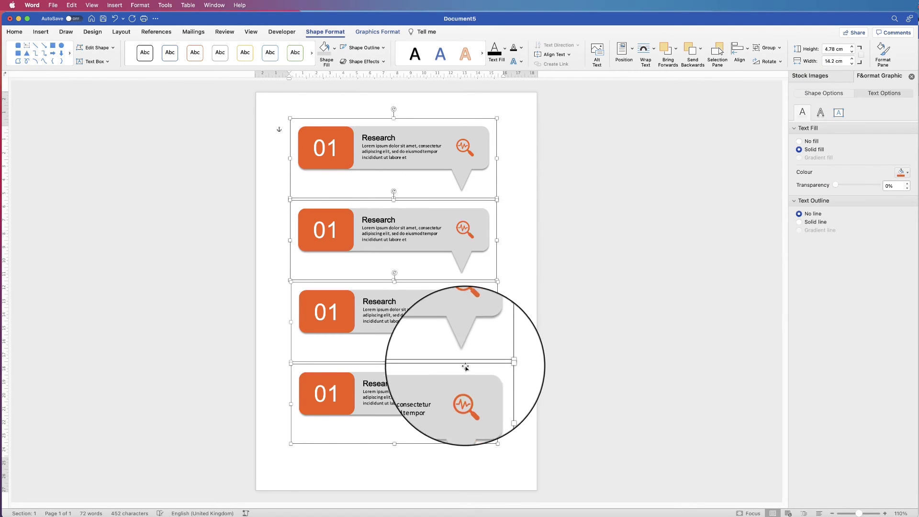
{"action": "left_click", "coordinate": [747, 50]}
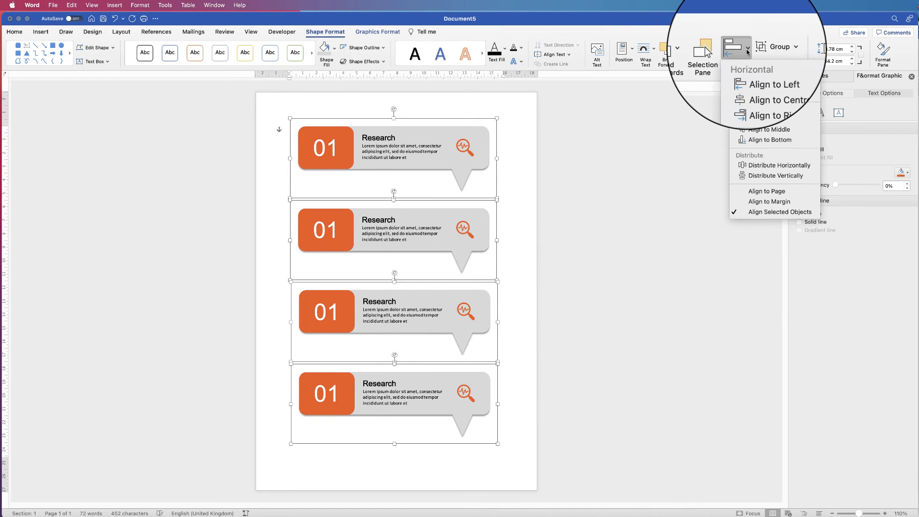
{"action": "left_click", "coordinate": [752, 76]}
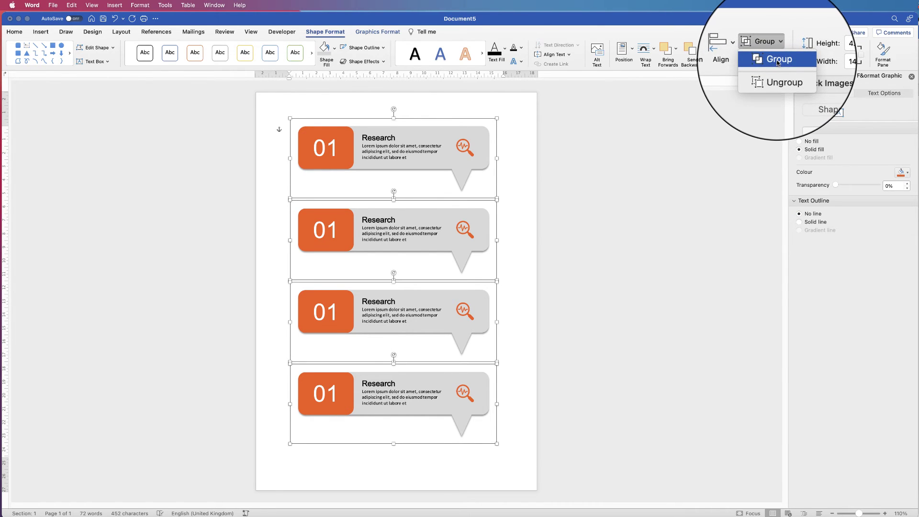
- Group the four callouts and centre the group horizontally and vertically on the page
{"action": "left_click", "coordinate": [776, 66]}
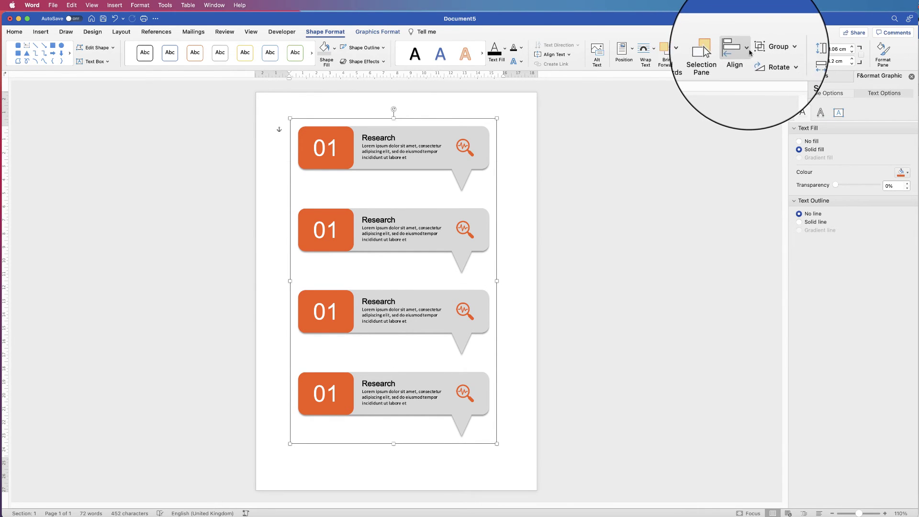
{"action": "left_click", "coordinate": [742, 52]}
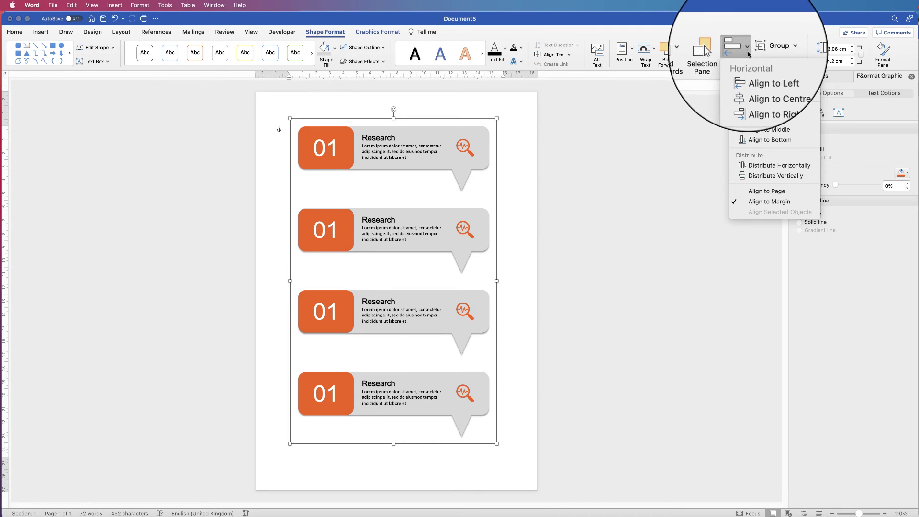
{"action": "left_click", "coordinate": [763, 89]}
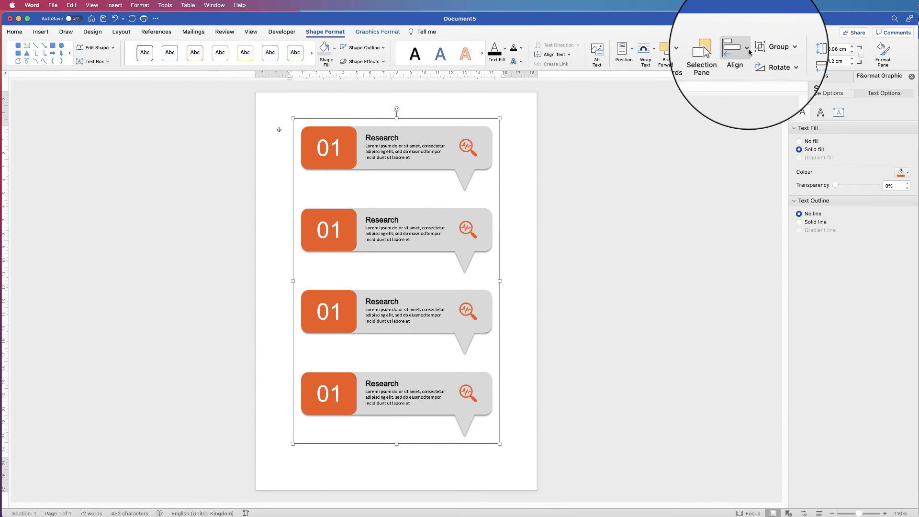
{"action": "left_click", "coordinate": [746, 55]}
{"action": "left_click", "coordinate": [761, 131]}
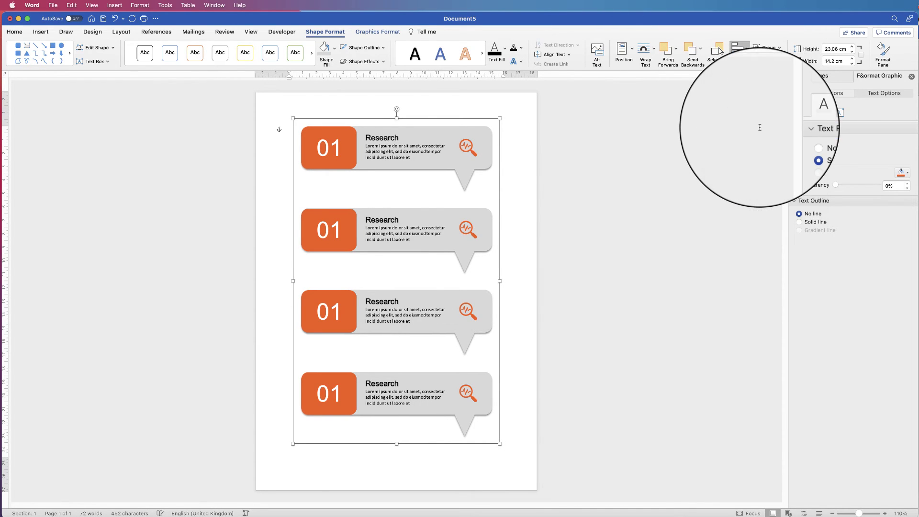
{"action": "left_click", "coordinate": [553, 199]}
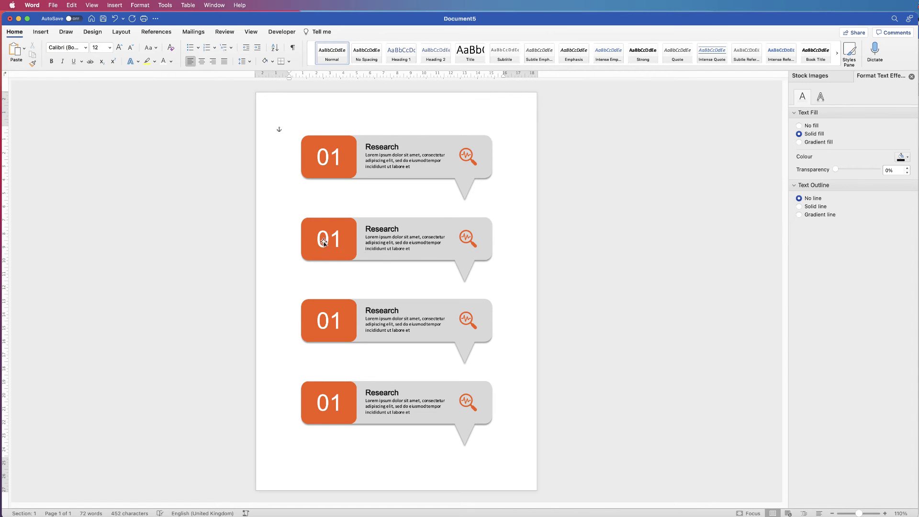
- Ungroup the four-callout group, then ungroup the second callout bar
{"action": "left_click", "coordinate": [462, 237]}
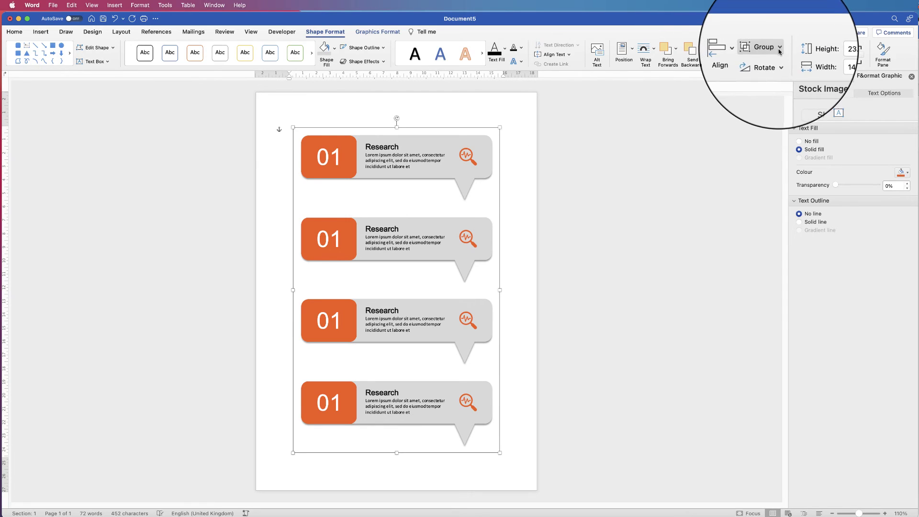
{"action": "left_click", "coordinate": [761, 47]}
{"action": "left_click", "coordinate": [779, 75]}
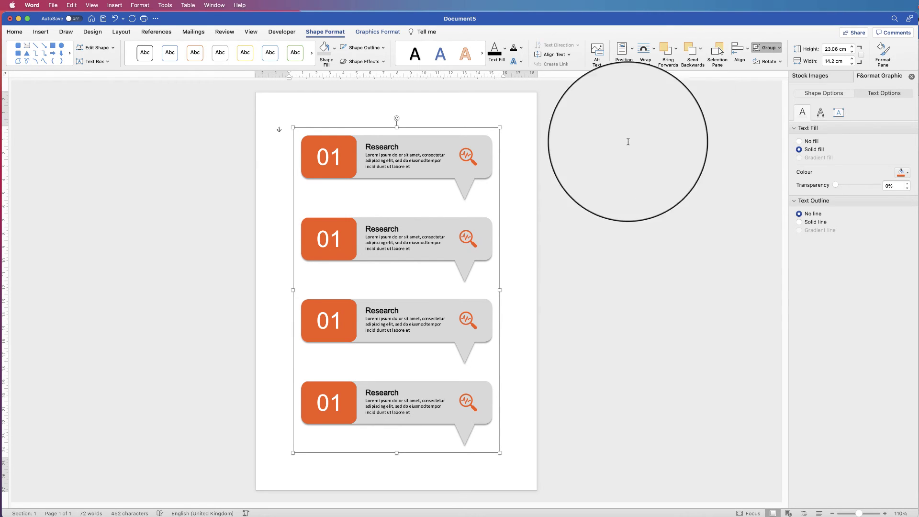
{"action": "left_click", "coordinate": [322, 246]}
{"action": "left_click", "coordinate": [322, 246]}
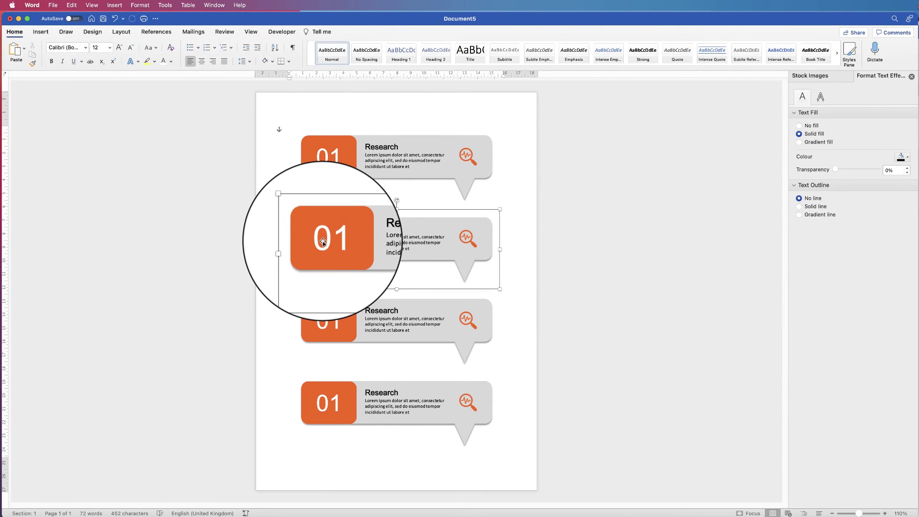
{"action": "left_click", "coordinate": [779, 48]}
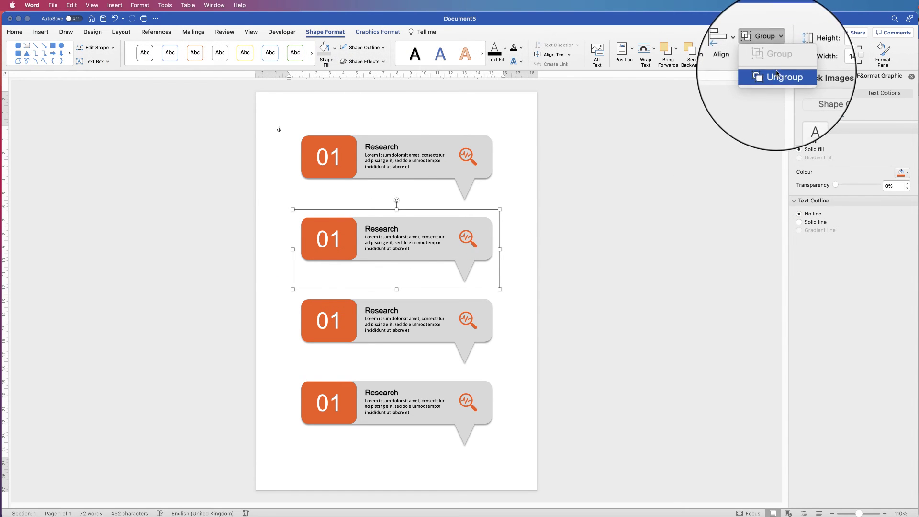
{"action": "left_click", "coordinate": [781, 76]}
- Ungroup the third and fourth callout bars, then select all content
{"action": "left_click", "coordinate": [429, 317]}
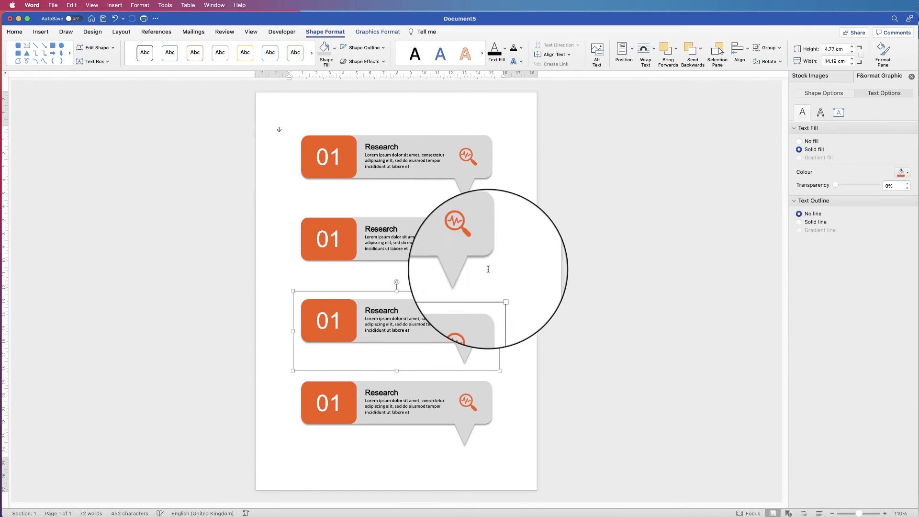
{"action": "left_click", "coordinate": [779, 47]}
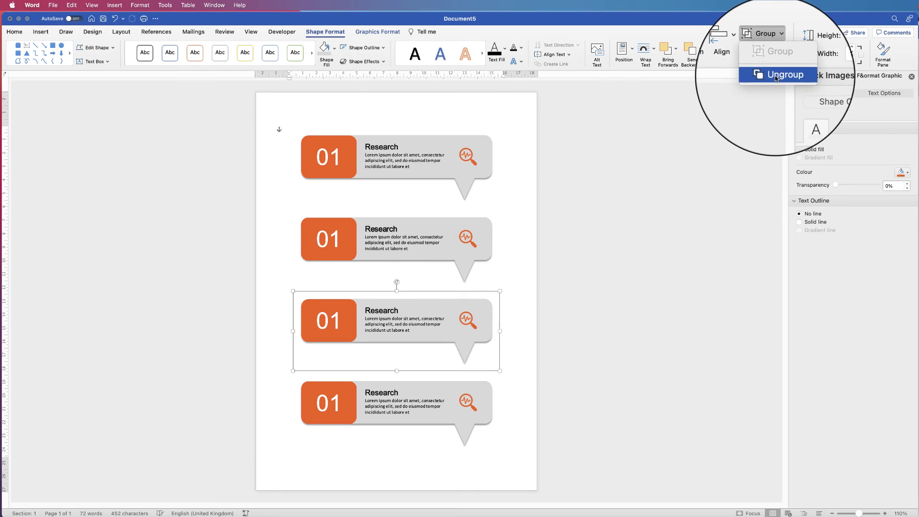
{"action": "left_click", "coordinate": [779, 76]}
{"action": "left_click", "coordinate": [420, 390]}
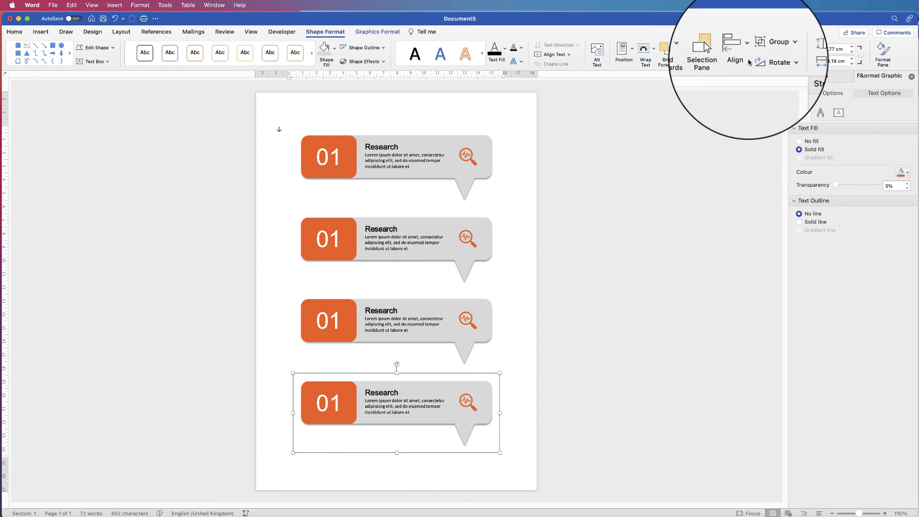
{"action": "left_click", "coordinate": [779, 48]}
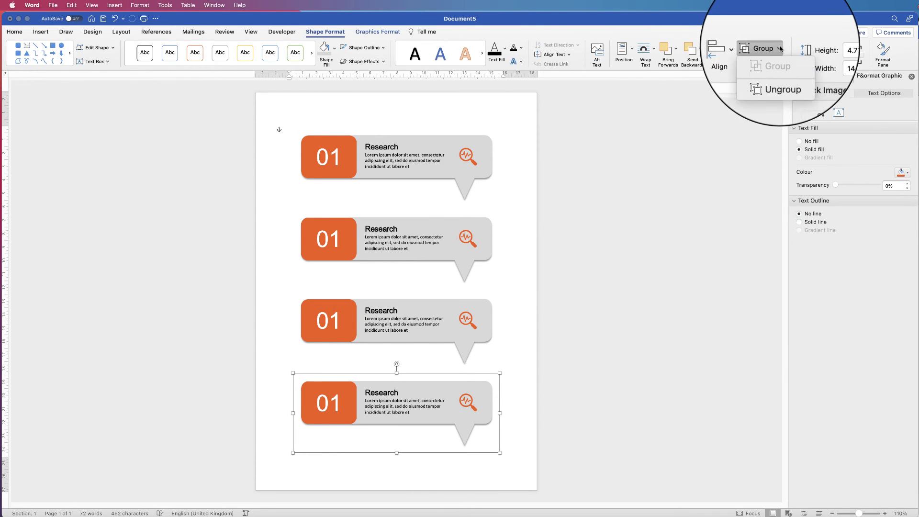
{"action": "left_click", "coordinate": [780, 72]}
{"action": "key", "text": "super+a"}
- Fill the second, third and fourth 01 blocks pink-red, blue and green
{"action": "left_click", "coordinate": [343, 236]}
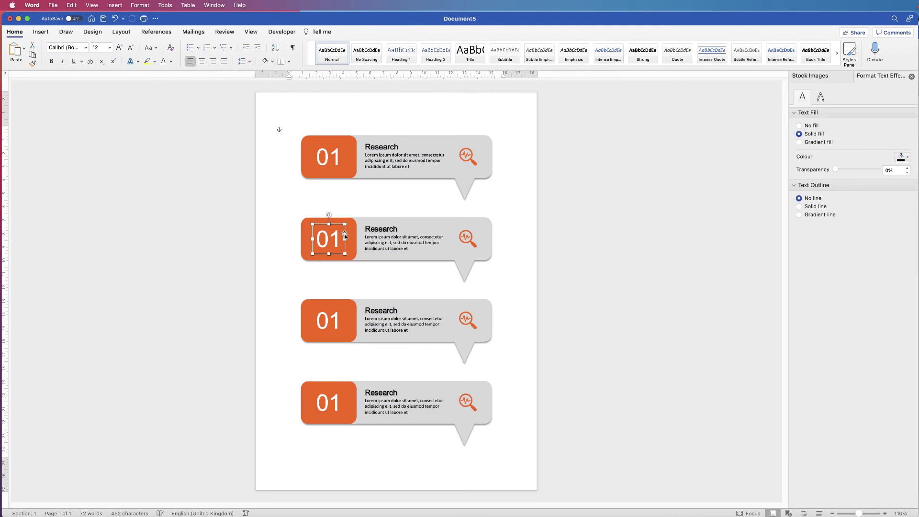
{"action": "left_click", "coordinate": [353, 233]}
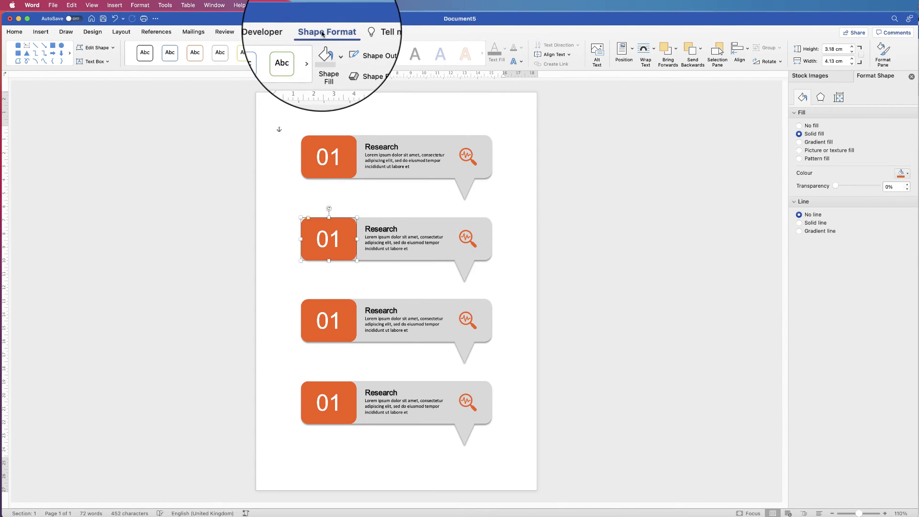
{"action": "left_click", "coordinate": [334, 50]}
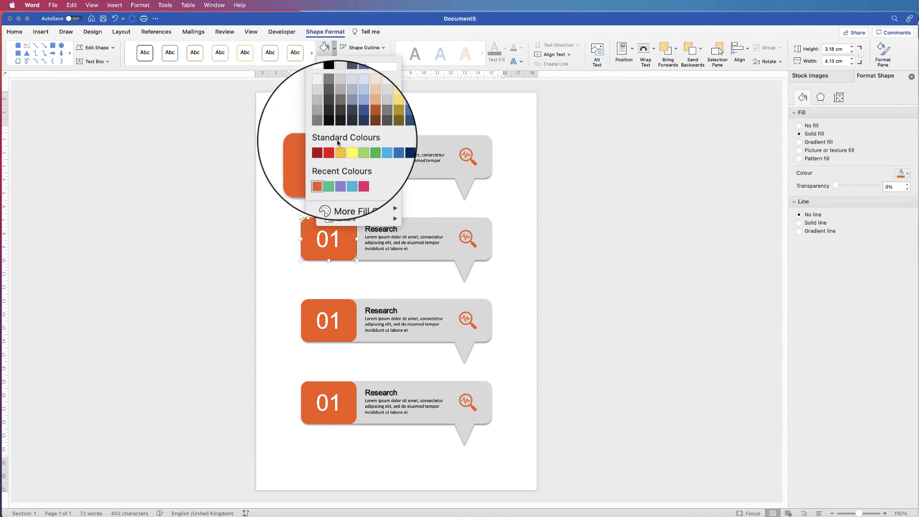
{"action": "left_click", "coordinate": [355, 172]}
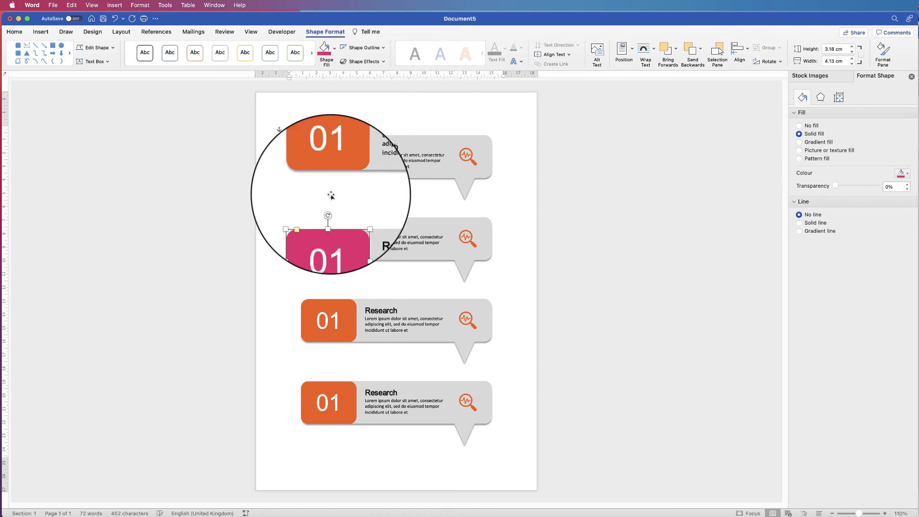
{"action": "left_click", "coordinate": [348, 319]}
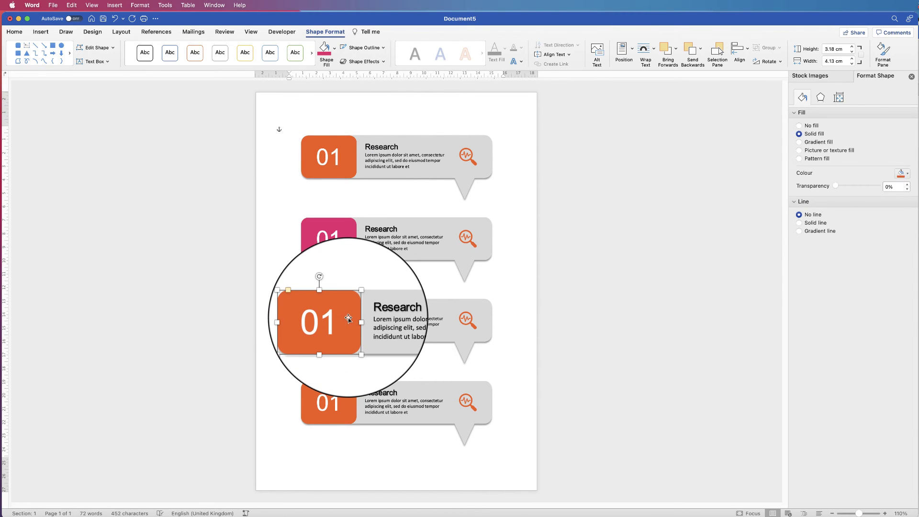
{"action": "left_click", "coordinate": [334, 50]}
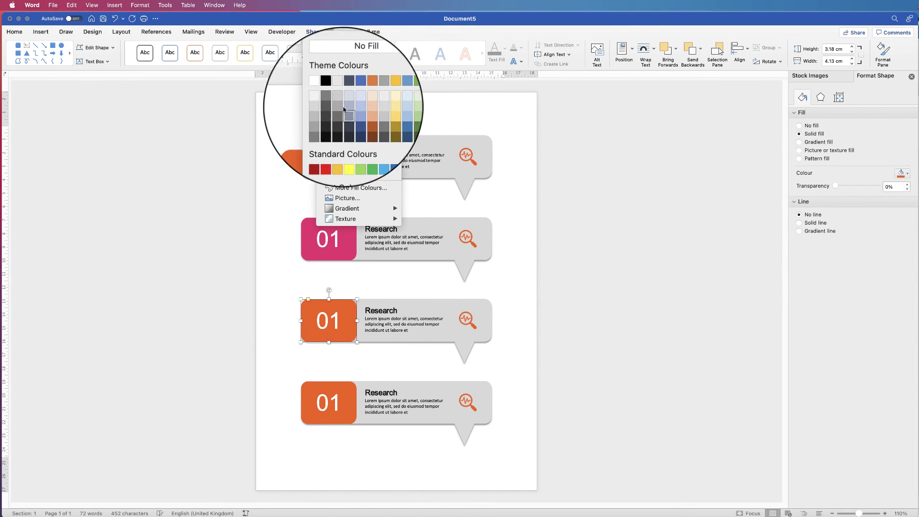
{"action": "left_click", "coordinate": [355, 171]}
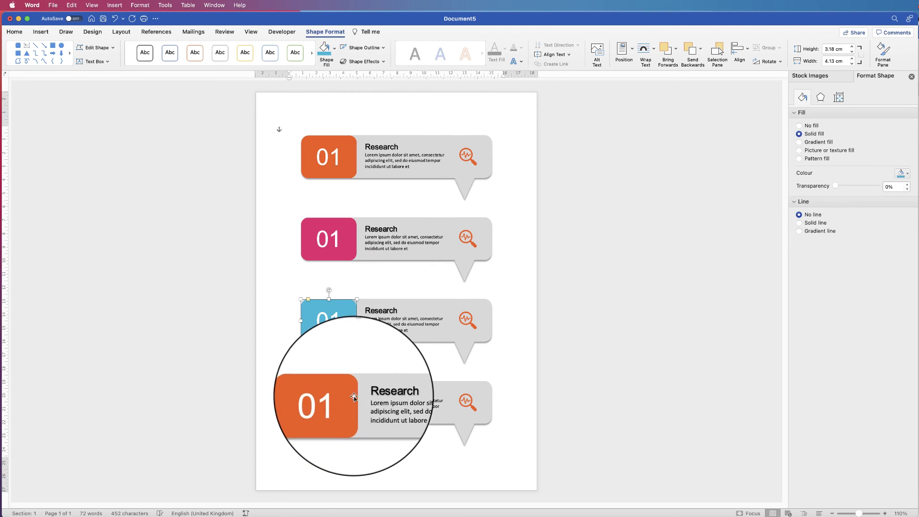
{"action": "left_click", "coordinate": [335, 392]}
{"action": "left_click", "coordinate": [334, 48]}
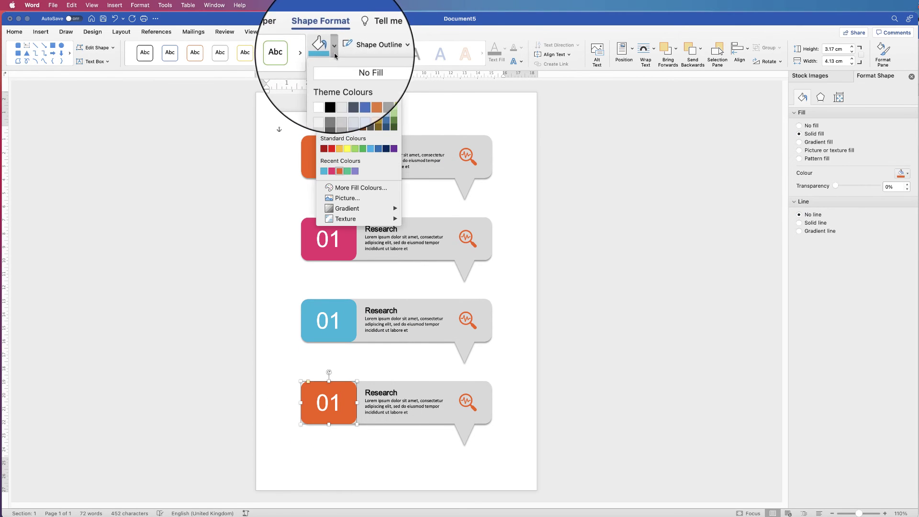
{"action": "left_click", "coordinate": [351, 171]}
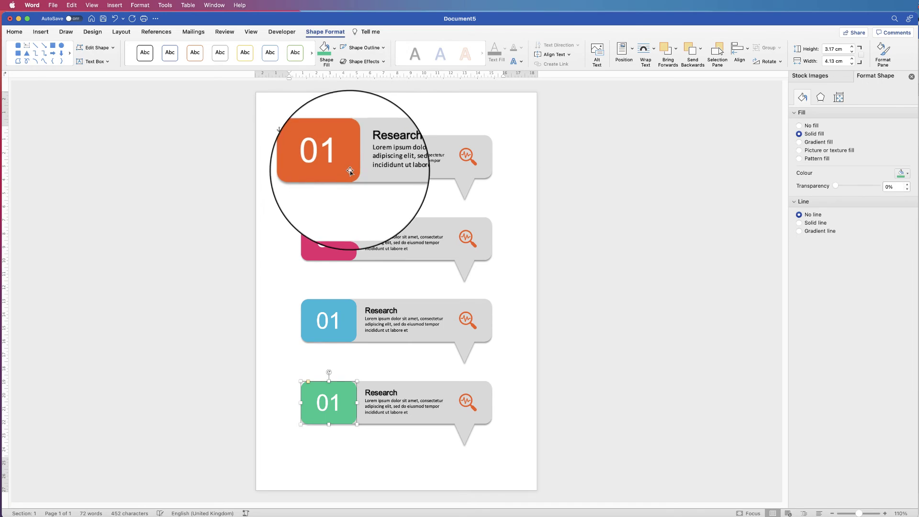
- Delete the magnifier icons from the second, third and fourth bars
{"action": "left_click", "coordinate": [473, 241]}
{"action": "key", "text": "BackSpace"}
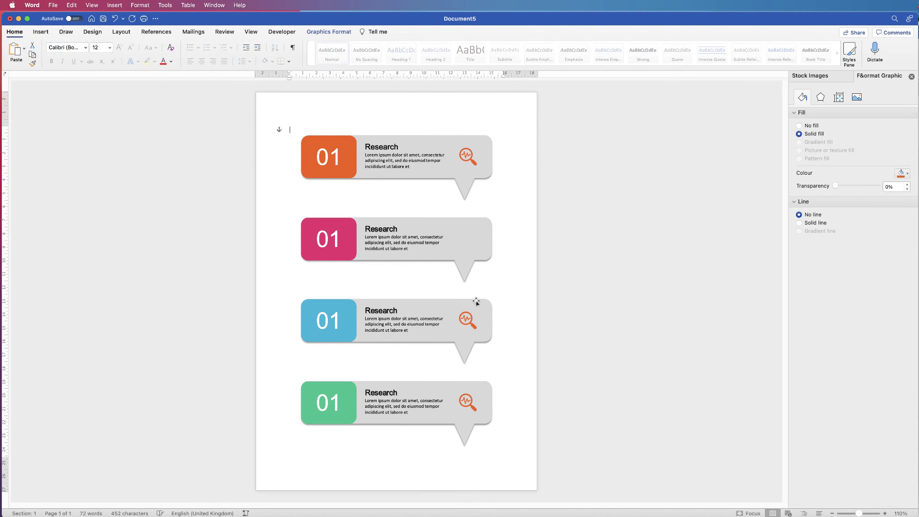
{"action": "left_click", "coordinate": [475, 303]}
{"action": "key", "text": "BackSpace"}
{"action": "left_click", "coordinate": [470, 404]}
{"action": "key", "text": "BackSpace"}
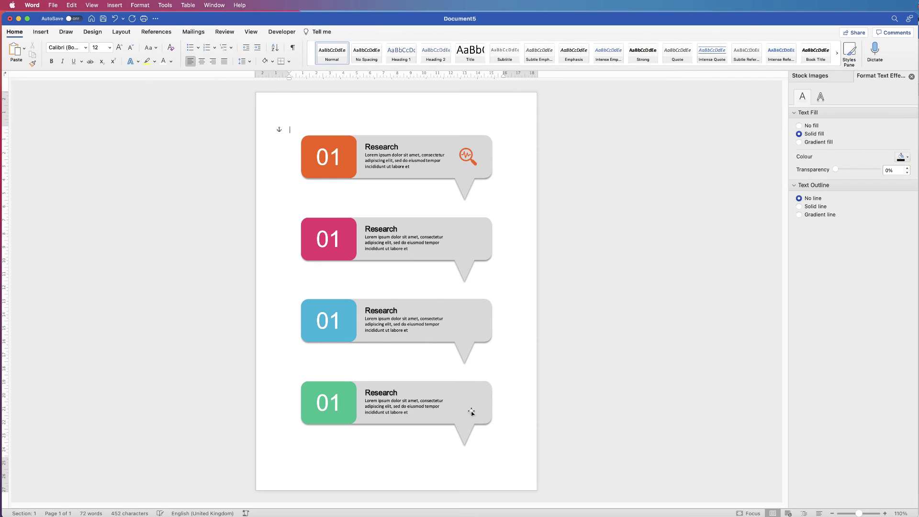
- Insert the DNA icon from a stock icon search for 'research'
{"action": "left_click", "coordinate": [40, 32]}
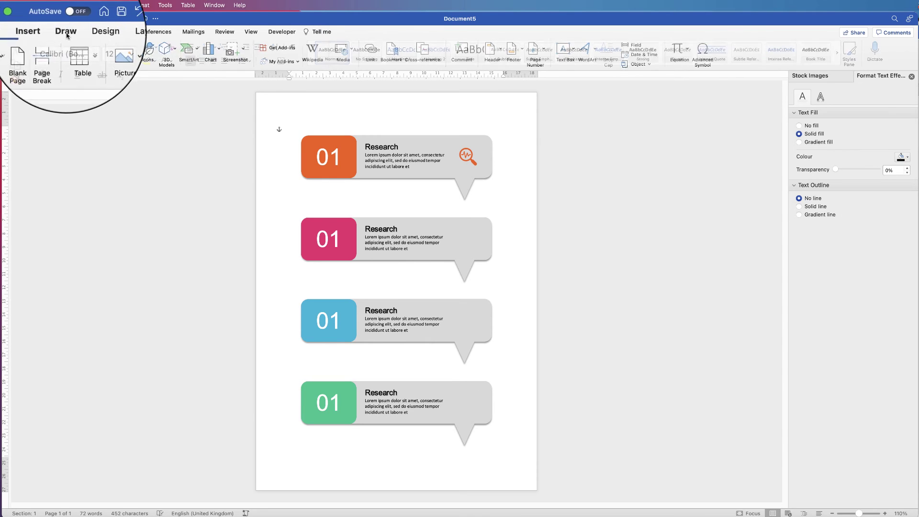
{"action": "left_click", "coordinate": [149, 50]}
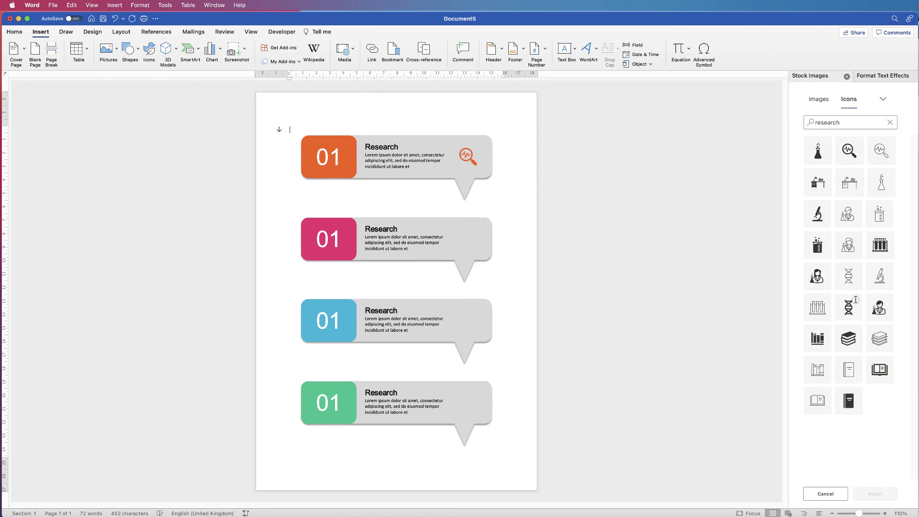
{"action": "left_click", "coordinate": [849, 307]}
{"action": "left_click", "coordinate": [874, 496]}
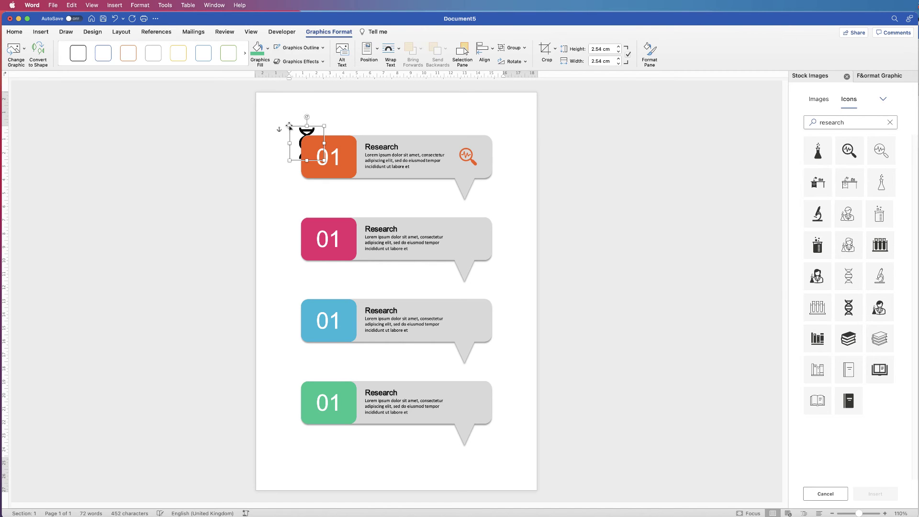
- Set the DNA icon In Front of Text, colour it pink and move it to the second bar's right end
{"action": "right_click", "coordinate": [300, 129]}
{"action": "mouse_move", "coordinate": [356, 247]}
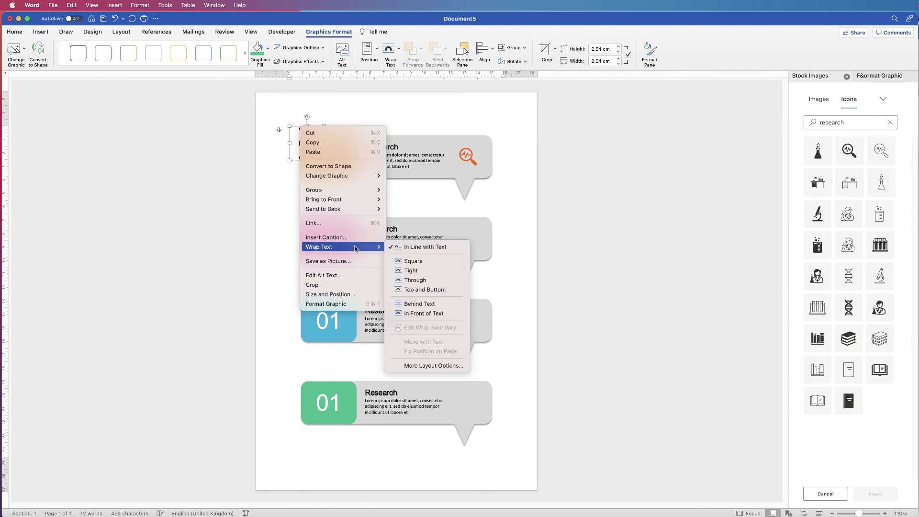
{"action": "left_click", "coordinate": [413, 314]}
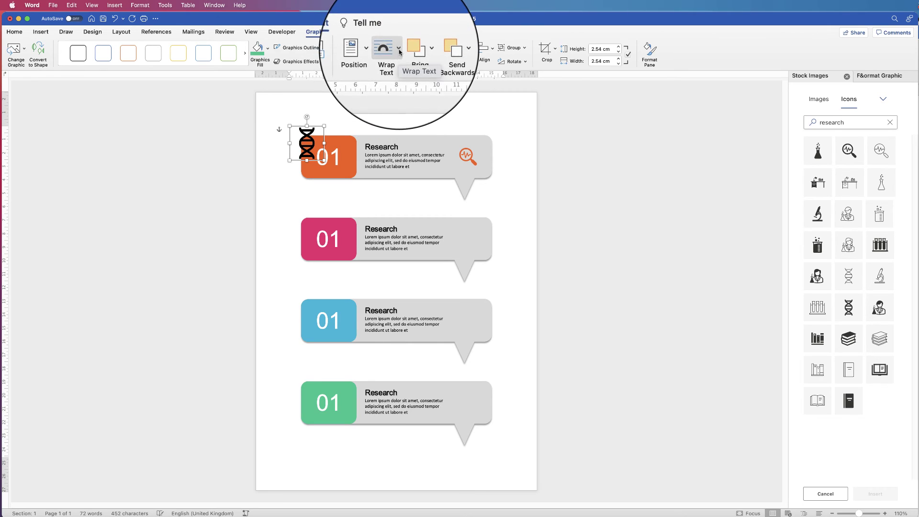
{"action": "left_click", "coordinate": [399, 50]}
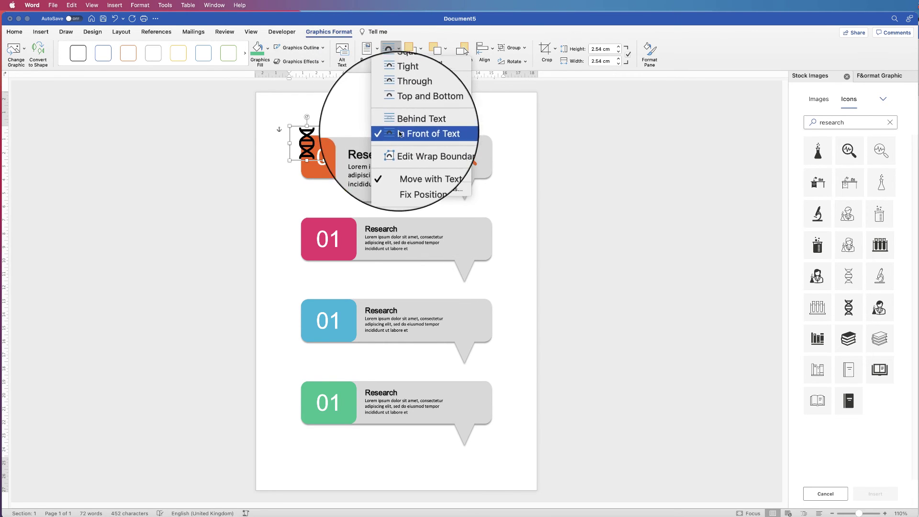
{"action": "left_click", "coordinate": [266, 51]}
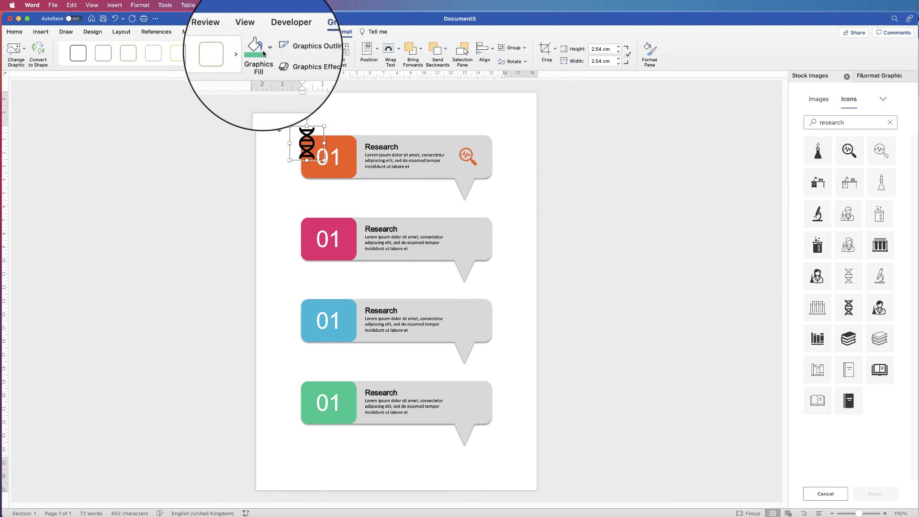
{"action": "left_click", "coordinate": [267, 53]}
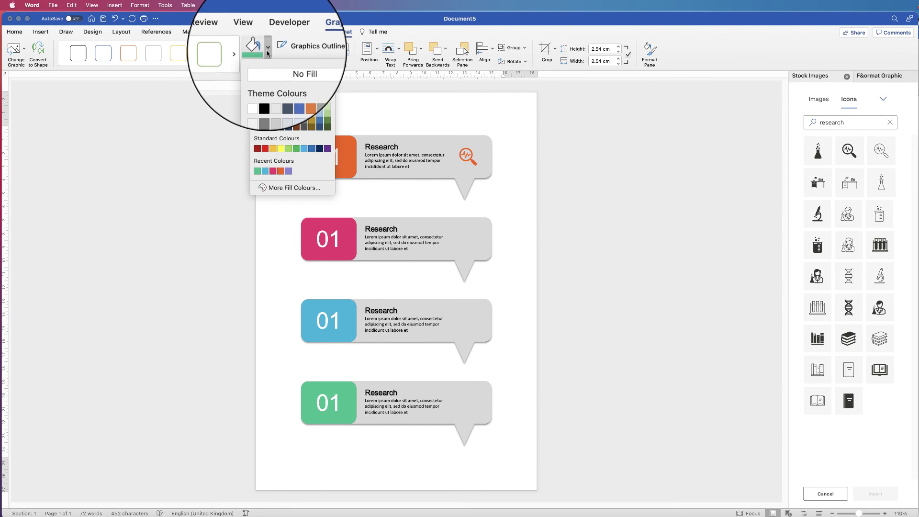
{"action": "left_click", "coordinate": [272, 171]}
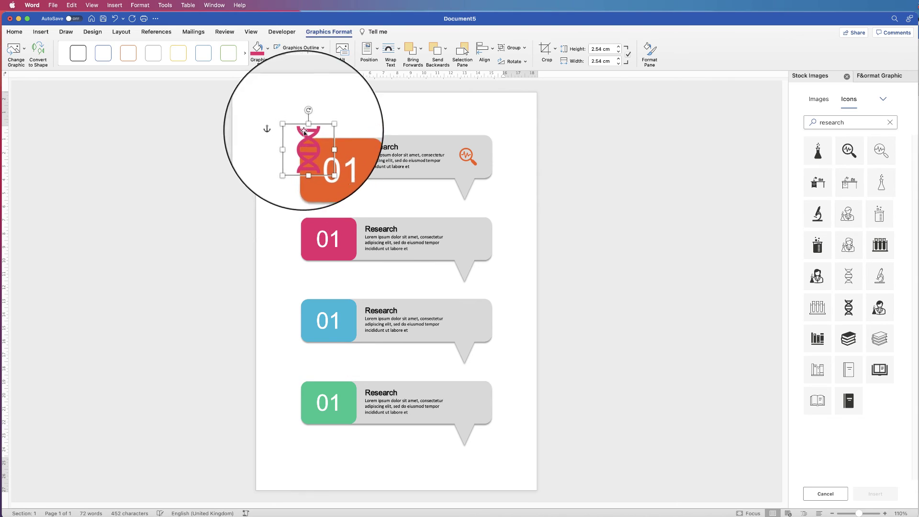
{"action": "left_click_drag", "start_coordinate": [302, 127], "coordinate": [469, 242]}
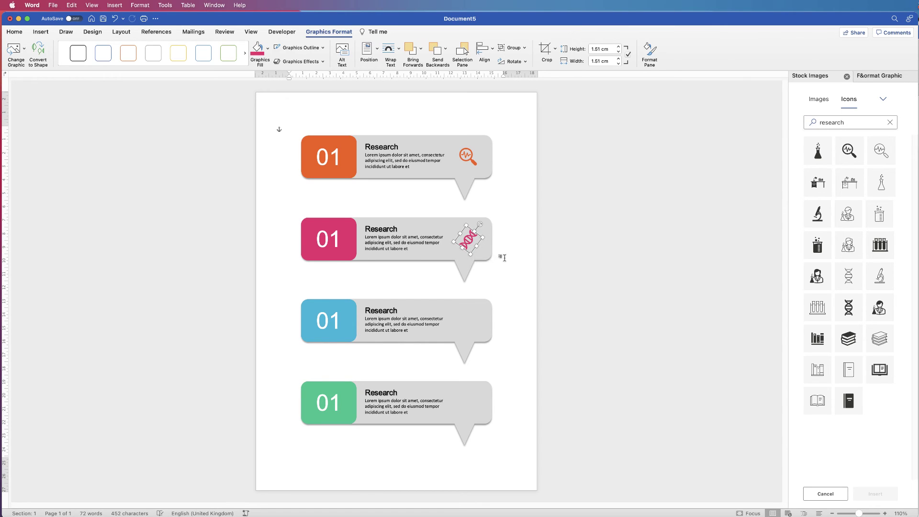
- Colour the book-stack icon blue and float it In Front of Text, completing the last two bar icons
{"action": "left_click", "coordinate": [498, 248]}
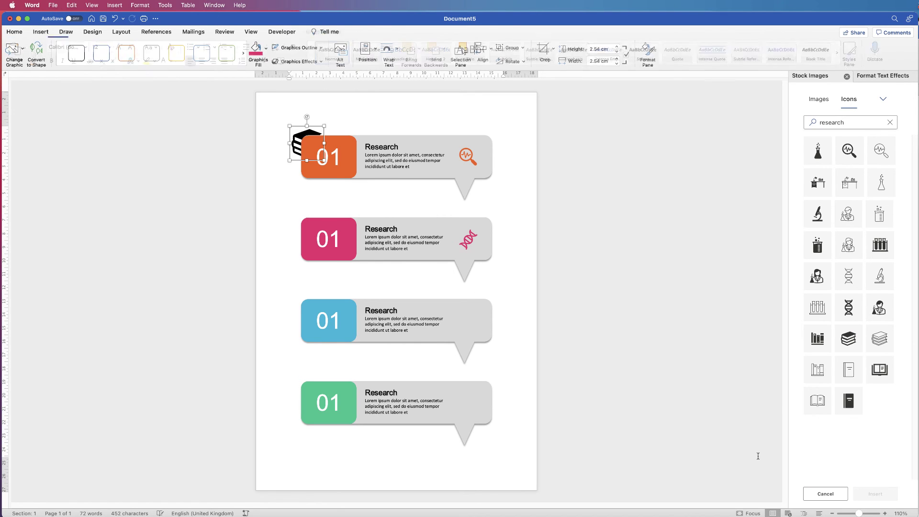
{"action": "left_click", "coordinate": [268, 48]}
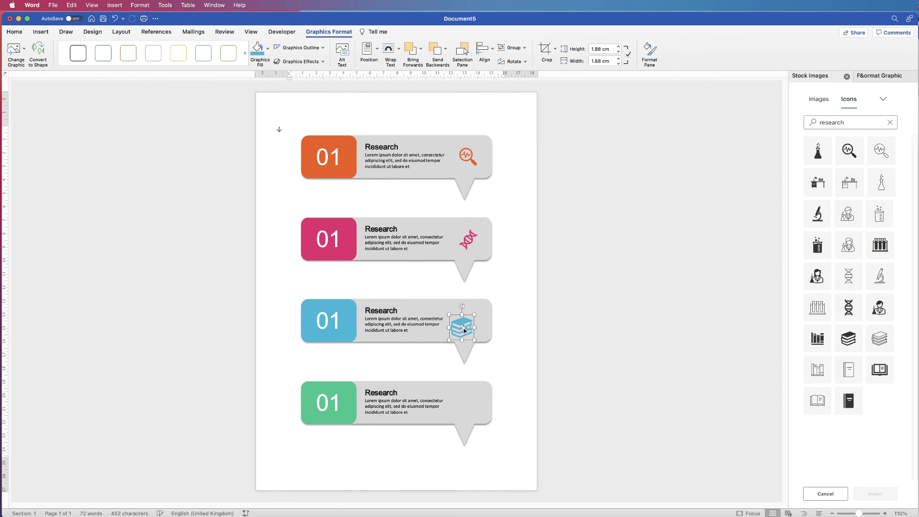
{"action": "left_click", "coordinate": [491, 320], "text": "shift"}
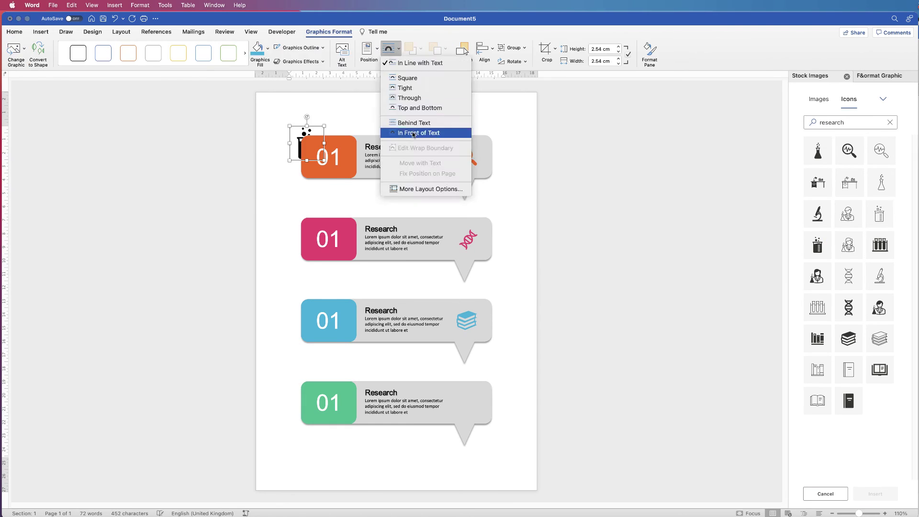
{"action": "left_click", "coordinate": [422, 131]}
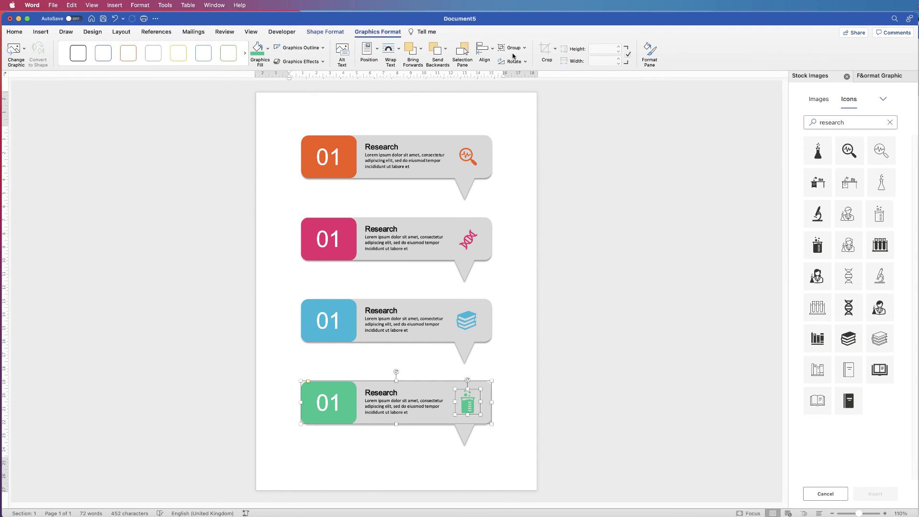
{"action": "left_click", "coordinate": [581, 377]}
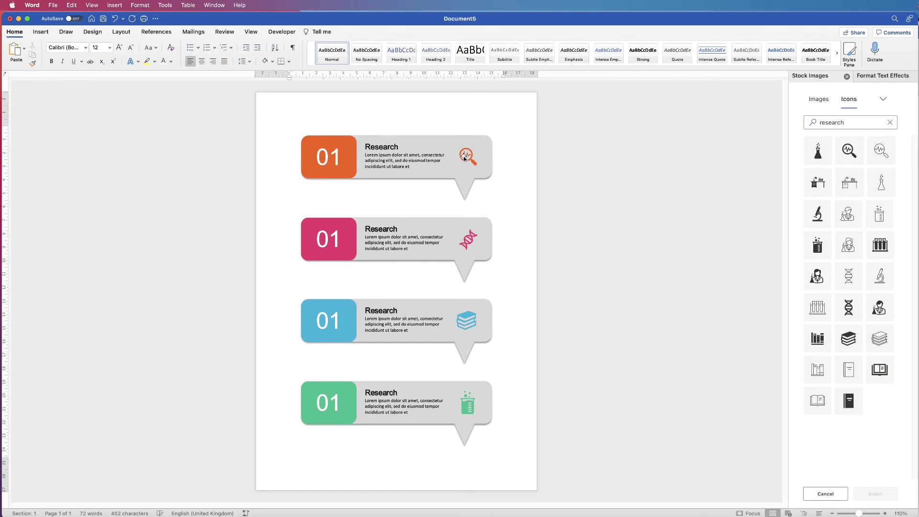
- Group the pink second callout's DNA icon, tail, grey body and 01 block together
{"action": "left_click", "coordinate": [465, 238]}
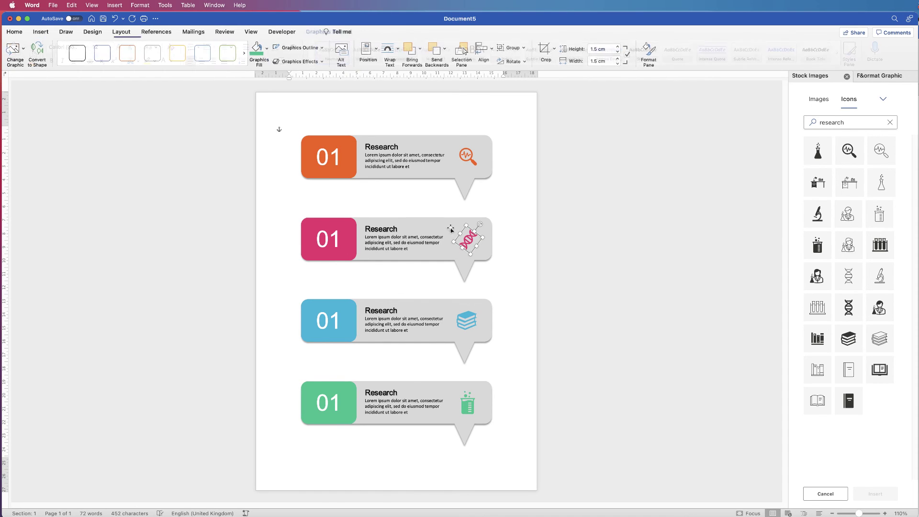
{"action": "left_click", "coordinate": [465, 271], "text": "shift"}
{"action": "left_click", "coordinate": [355, 234], "text": "shift"}
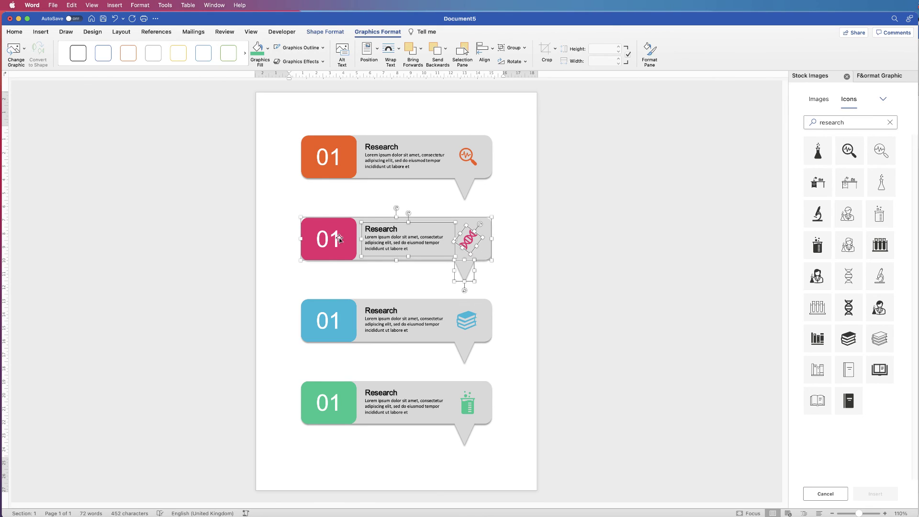
{"action": "left_click", "coordinate": [339, 238], "text": "shift"}
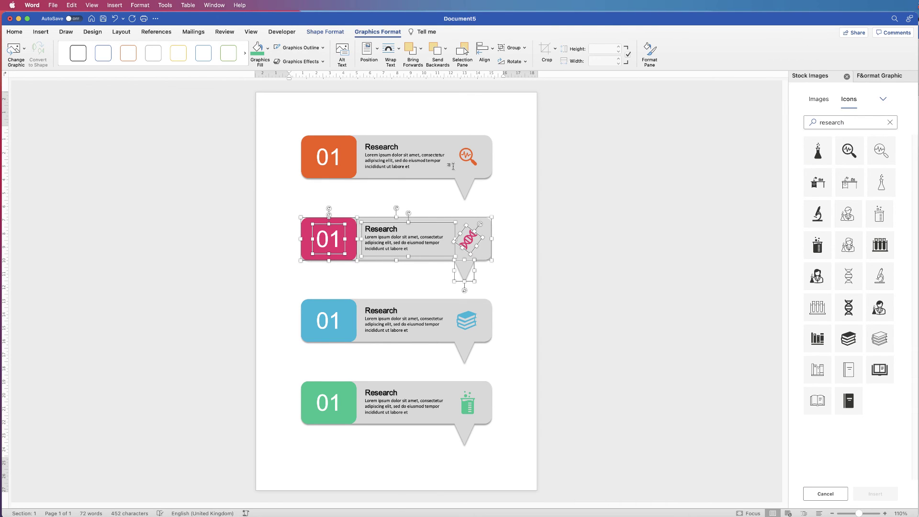
{"action": "left_click", "coordinate": [524, 48]}
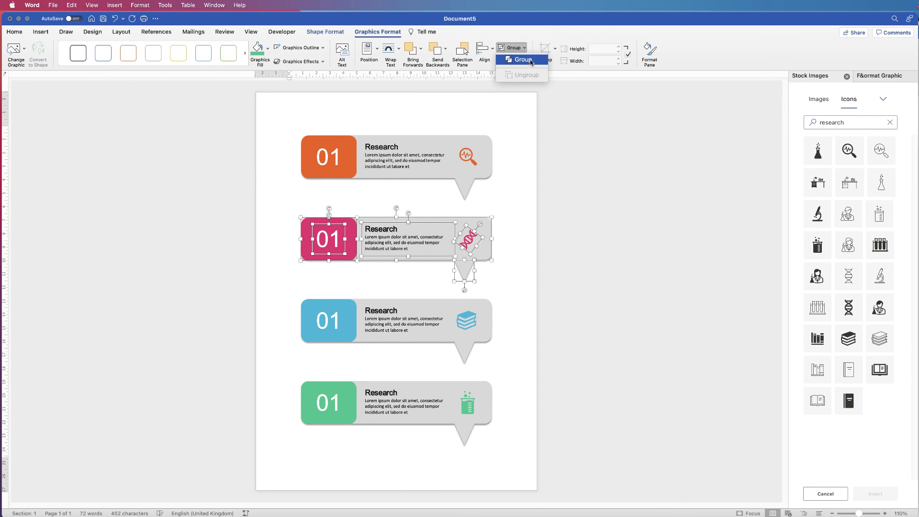
{"action": "left_click", "coordinate": [523, 59]}
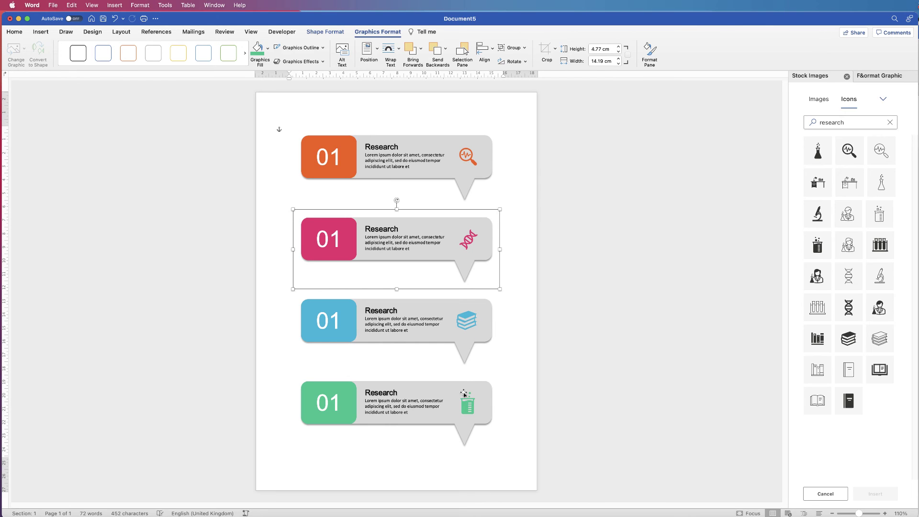
- Group the blue callout's books icon, tail, Research text, 01 text and number block together
{"action": "left_click", "coordinate": [469, 330]}
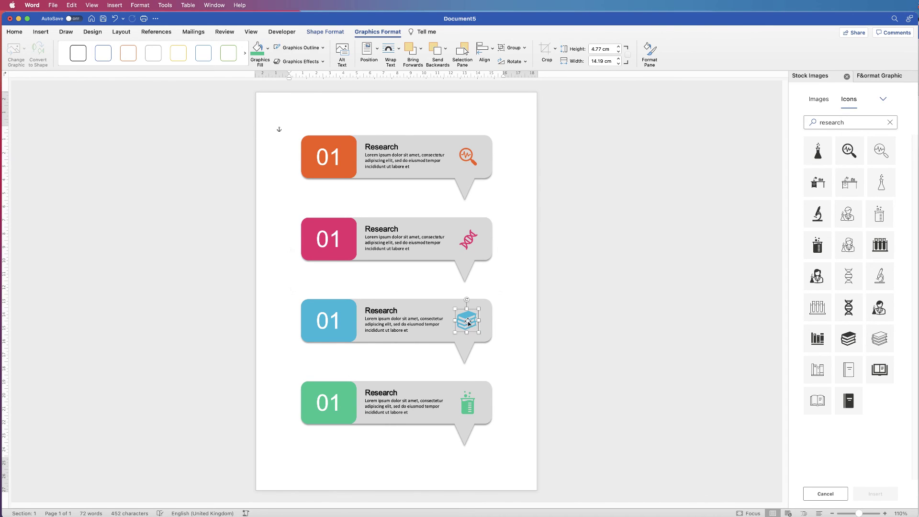
{"action": "left_click", "coordinate": [466, 354], "text": "shift"}
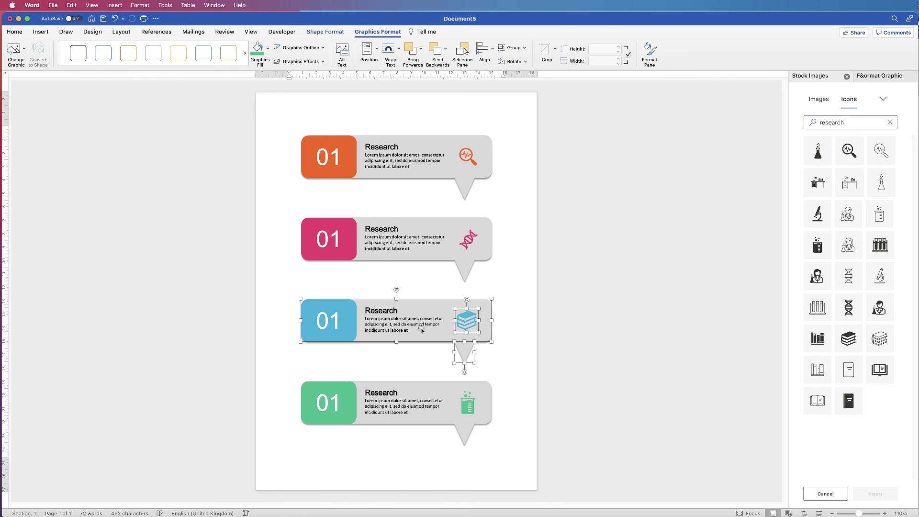
{"action": "left_click", "coordinate": [432, 311], "text": "shift"}
{"action": "left_click", "coordinate": [325, 323], "text": "shift"}
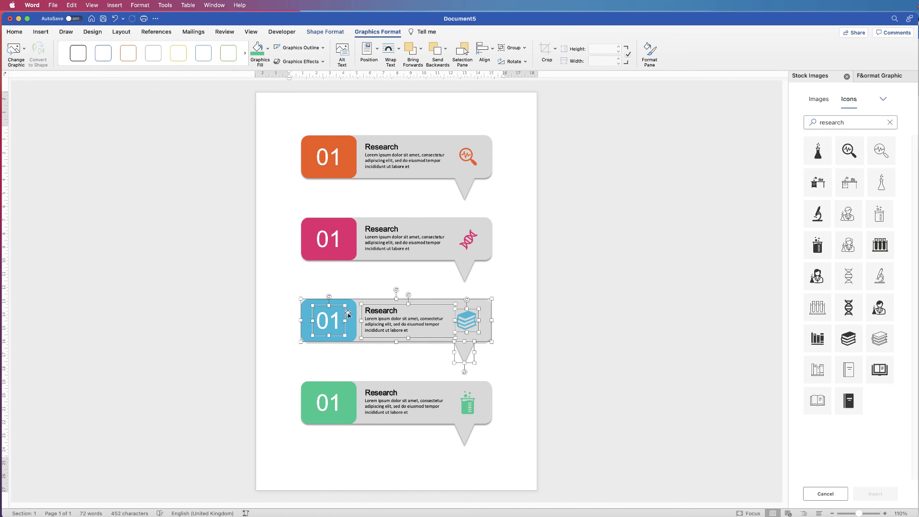
{"action": "left_click", "coordinate": [352, 307], "text": "shift"}
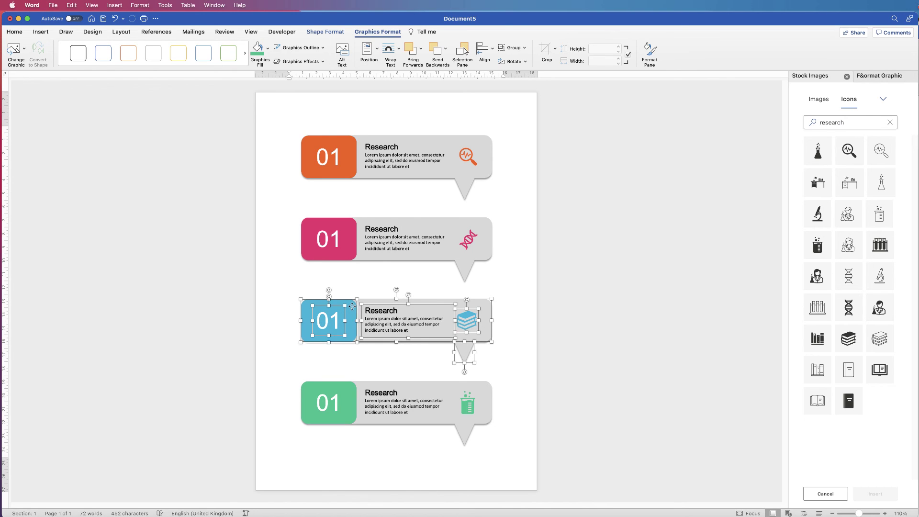
{"action": "left_click", "coordinate": [525, 51]}
{"action": "left_click", "coordinate": [520, 59]}
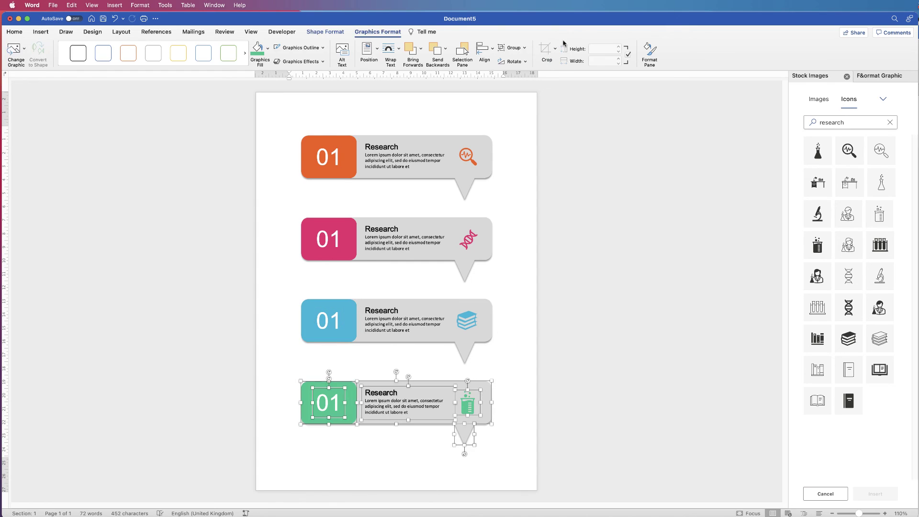
- Merge the green, blue, pink and orange callout groups into one 23.07 x 14.2 cm group
{"action": "left_click", "coordinate": [382, 408]}
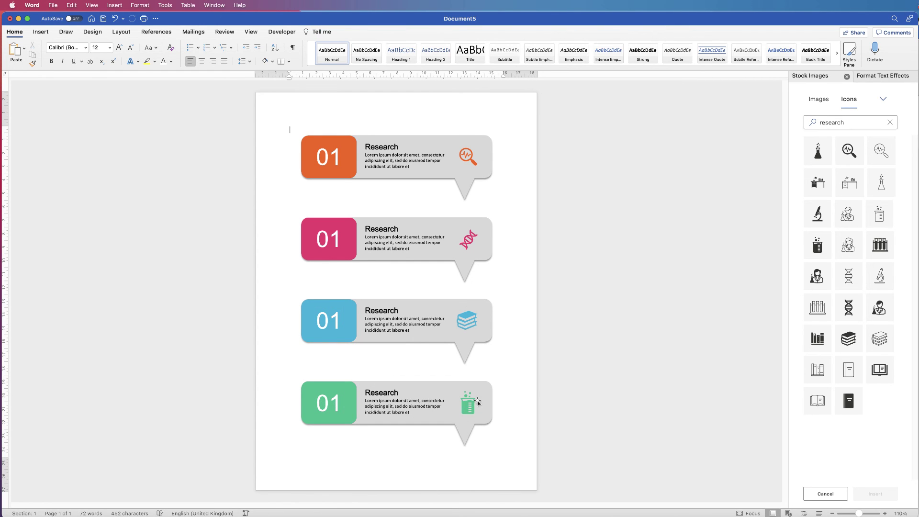
{"action": "left_click", "coordinate": [402, 404]}
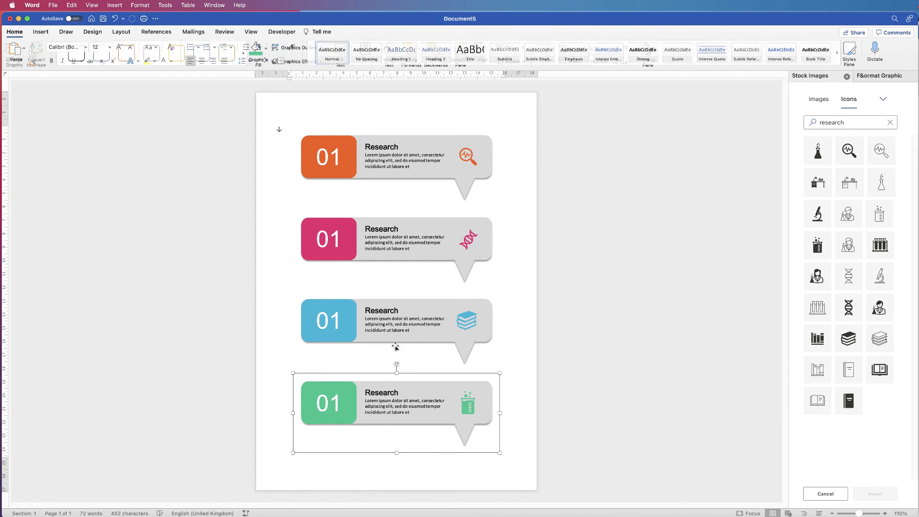
{"action": "left_click", "coordinate": [398, 321], "text": "shift"}
{"action": "left_click", "coordinate": [407, 246], "text": "shift"}
{"action": "left_click", "coordinate": [425, 147], "text": "shift"}
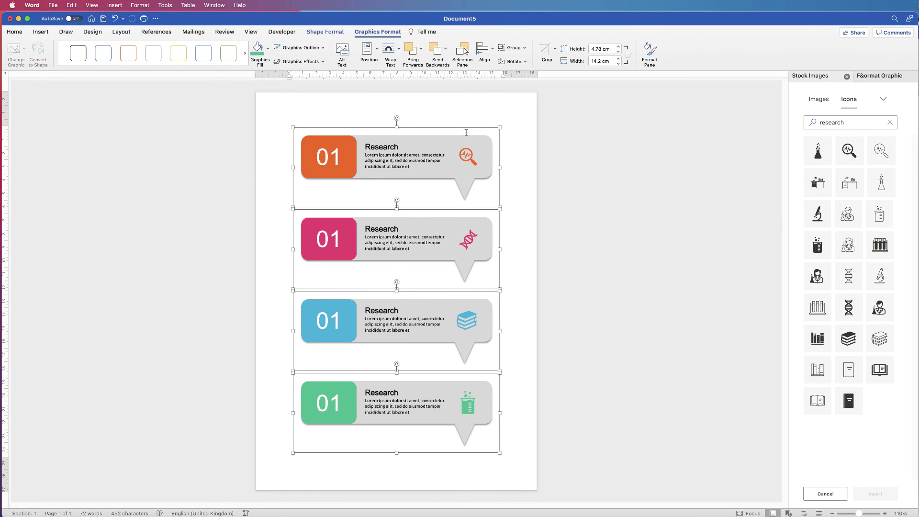
{"action": "left_click", "coordinate": [513, 47]}
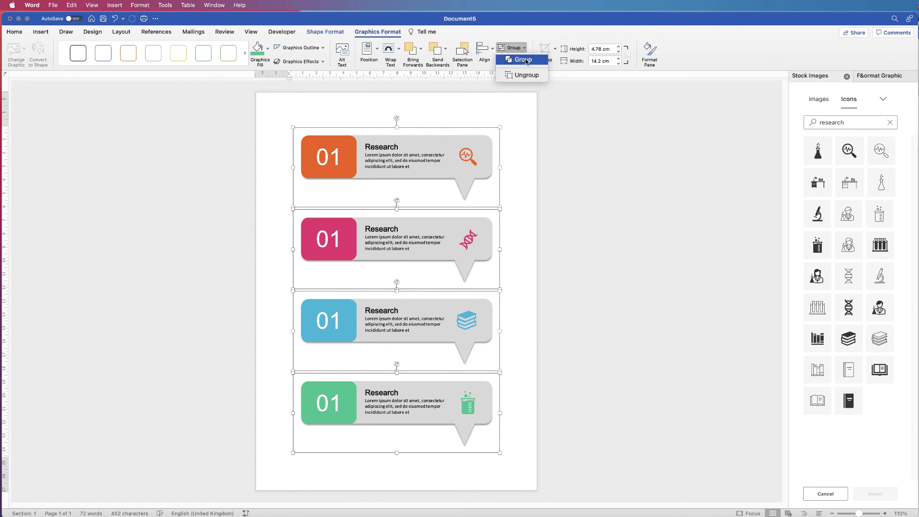
{"action": "left_click", "coordinate": [512, 59]}
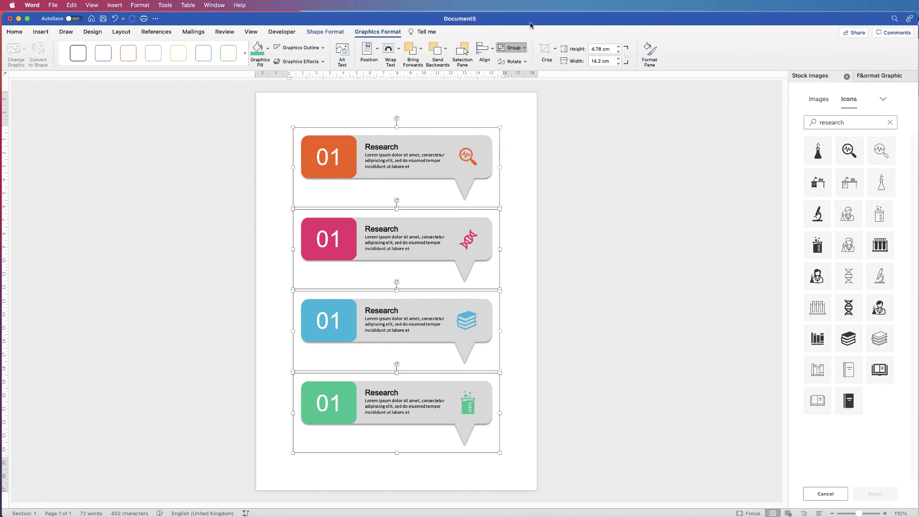
- Save the grouped infographic to the Desktop as the PNG picture Picture 1.png, then show the template gallery
{"action": "right_click", "coordinate": [404, 161]}
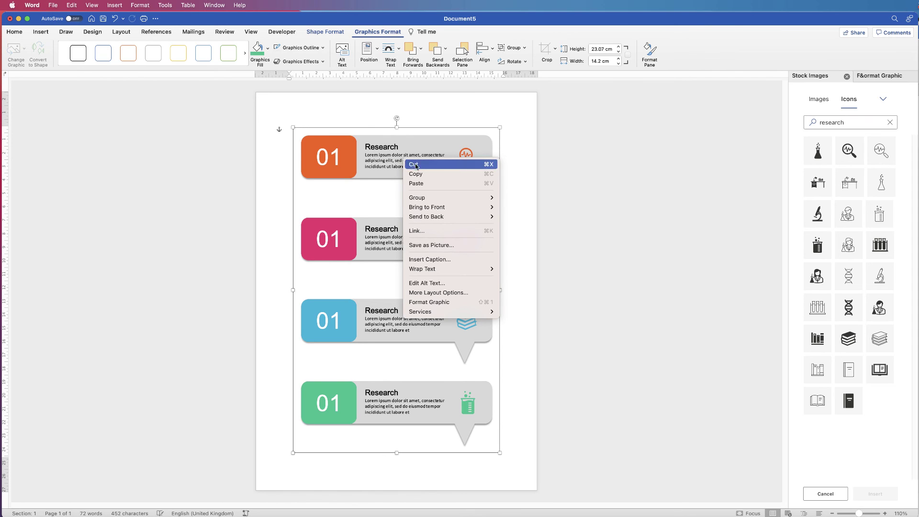
{"action": "left_click", "coordinate": [436, 246]}
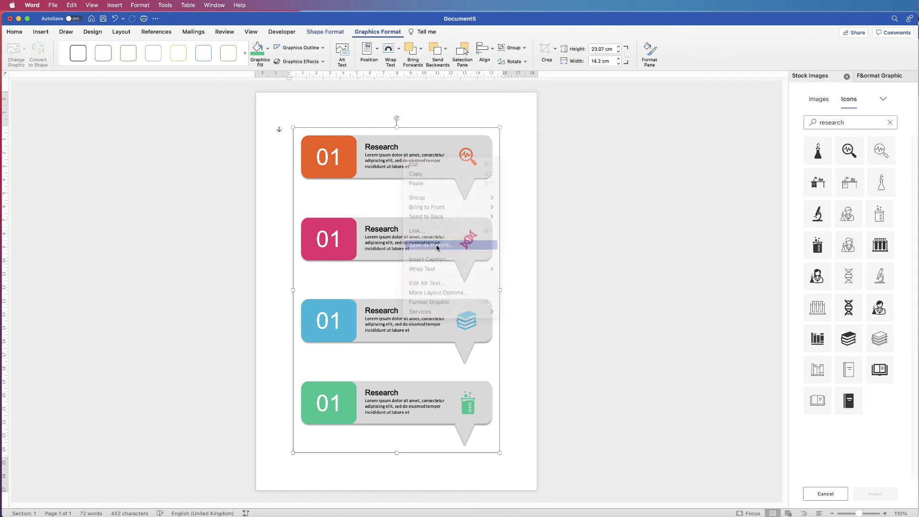
{"action": "left_click", "coordinate": [403, 151]}
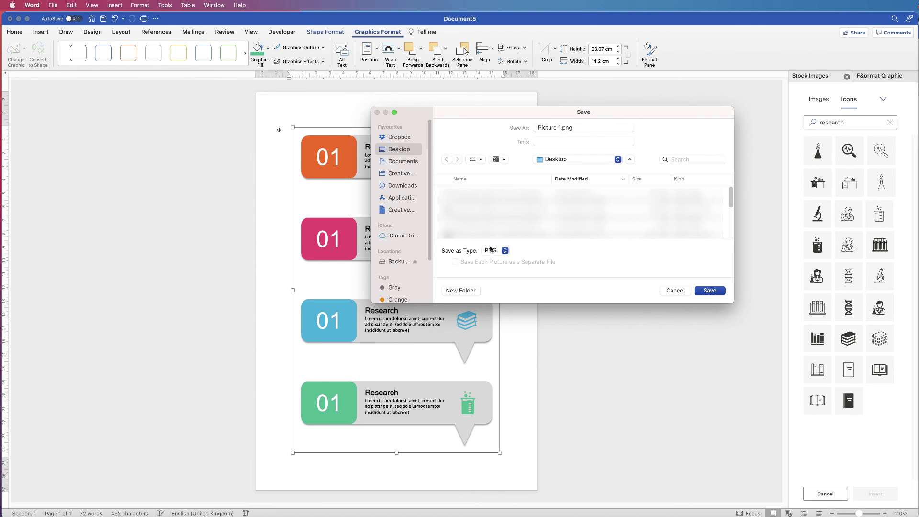
{"action": "left_click", "coordinate": [505, 251]}
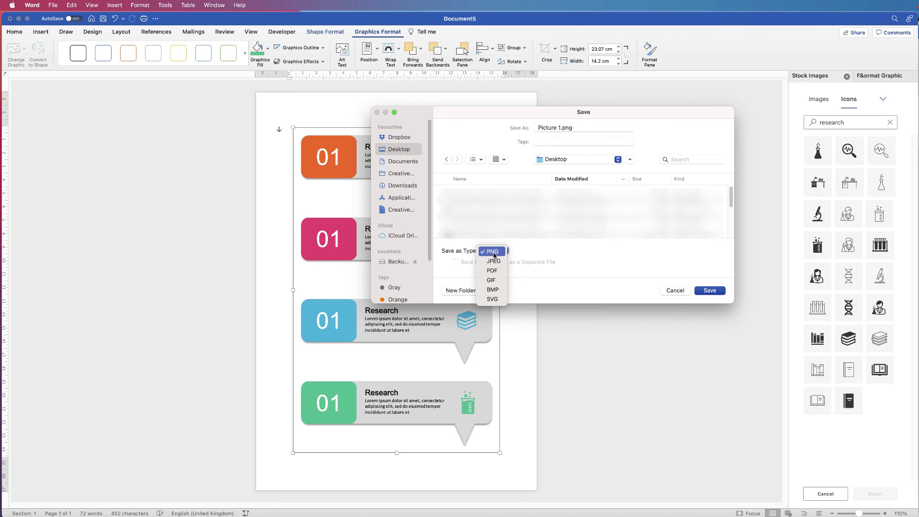
{"action": "left_click", "coordinate": [494, 251]}
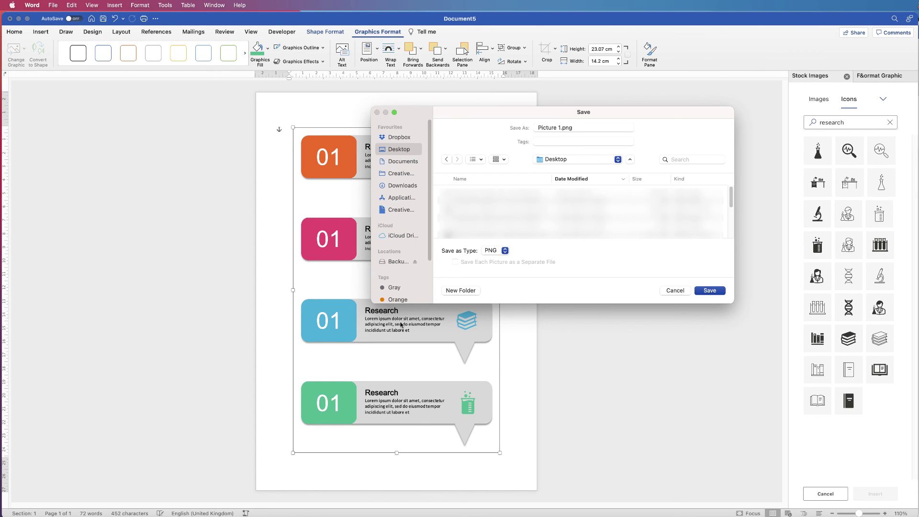
{"action": "left_click", "coordinate": [716, 292]}
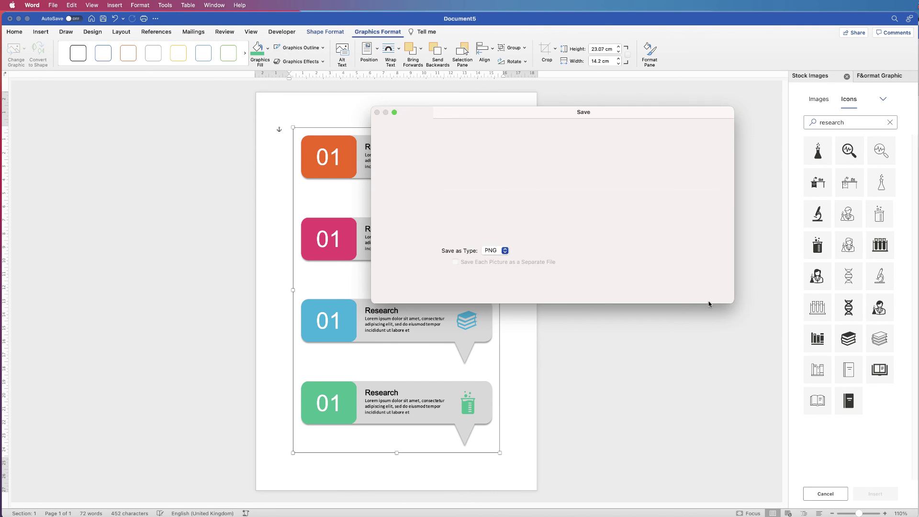
{"action": "left_click", "coordinate": [91, 19]}
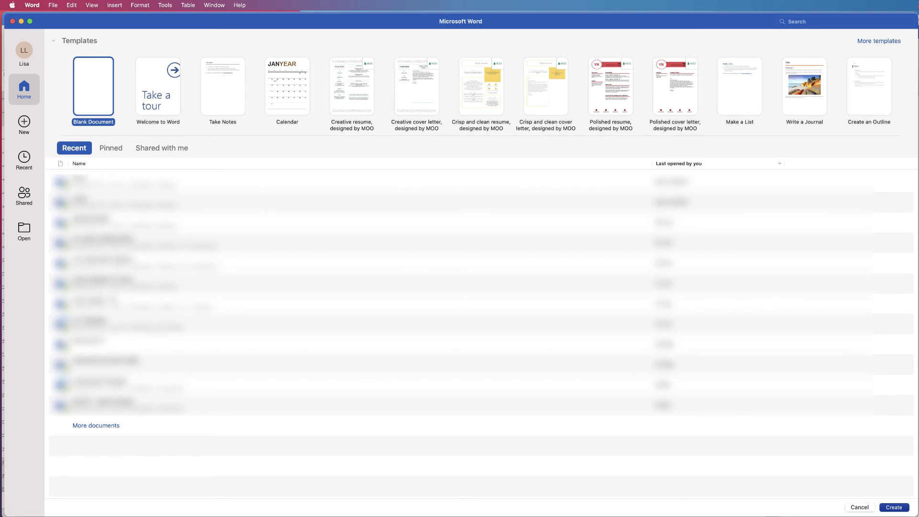
- Create a blank document and insert the picture file Picture 1.png into it
{"action": "left_click", "coordinate": [893, 507]}
{"action": "left_click", "coordinate": [44, 36]}
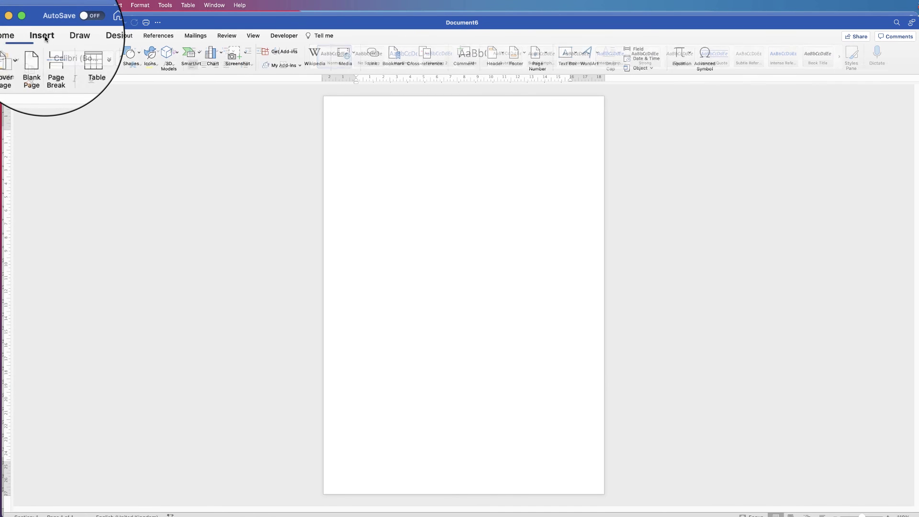
{"action": "left_click", "coordinate": [107, 54]}
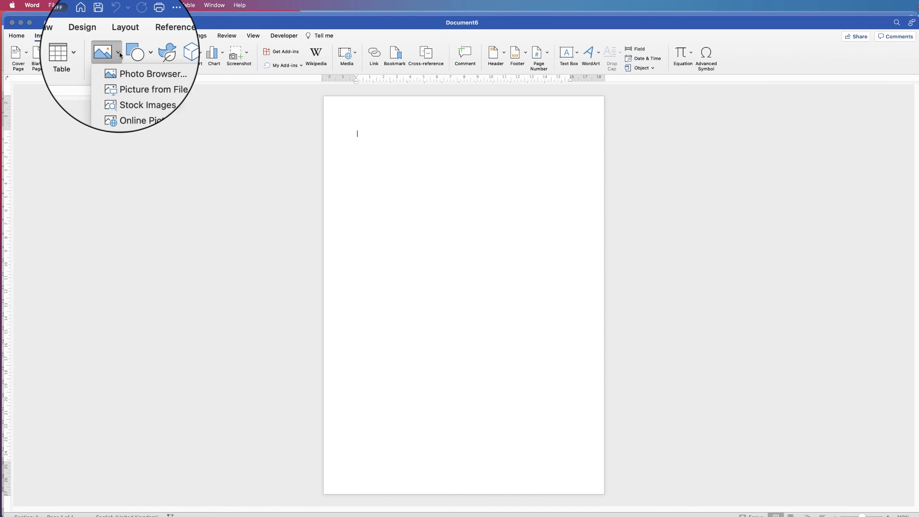
{"action": "left_click", "coordinate": [129, 80]}
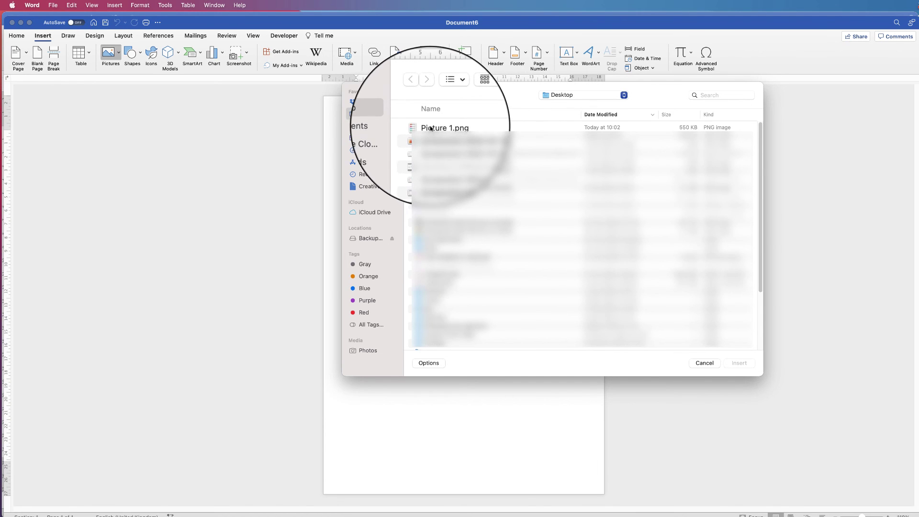
{"action": "left_click", "coordinate": [431, 128]}
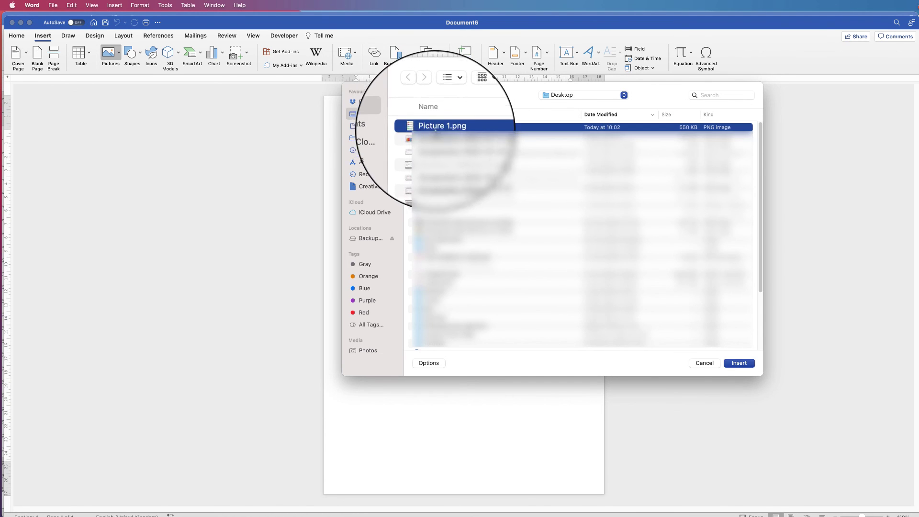
{"action": "left_click", "coordinate": [739, 359]}
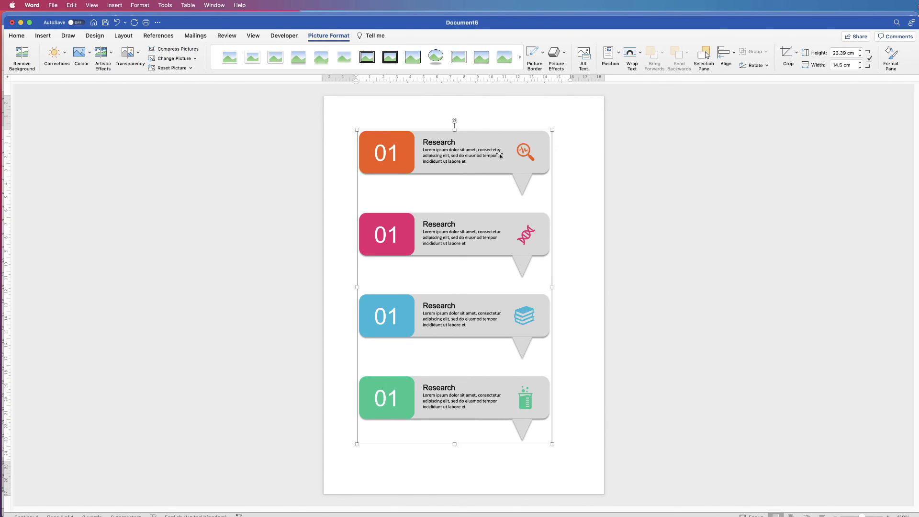
- Float the picture In Front of Text, resize it to about 23.22 x 14.39 cm and position it
{"action": "mouse_move", "coordinate": [477, 132]}
{"action": "left_mouse_down"}
{"action": "mouse_move", "coordinate": [486, 129]}
{"action": "mouse_move", "coordinate": [476, 135]}
{"action": "left_mouse_up"}
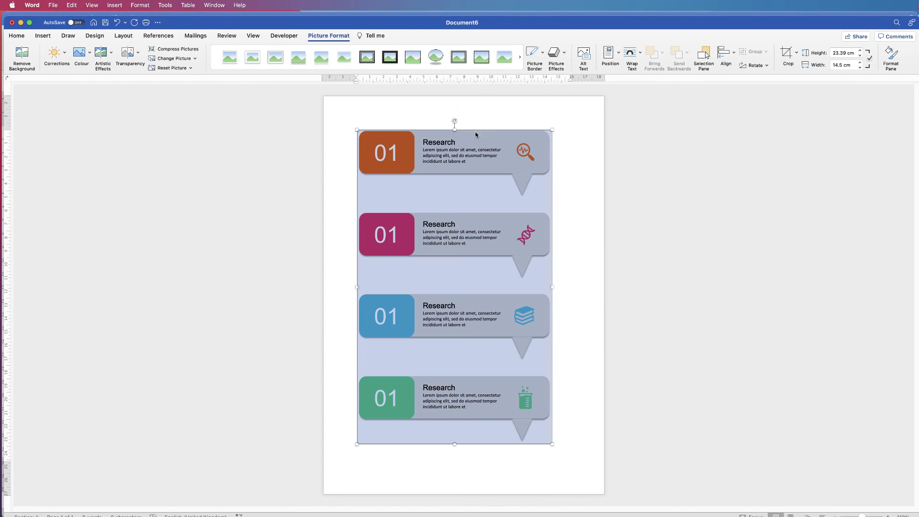
{"action": "right_click", "coordinate": [478, 156]}
{"action": "mouse_move", "coordinate": [527, 277]}
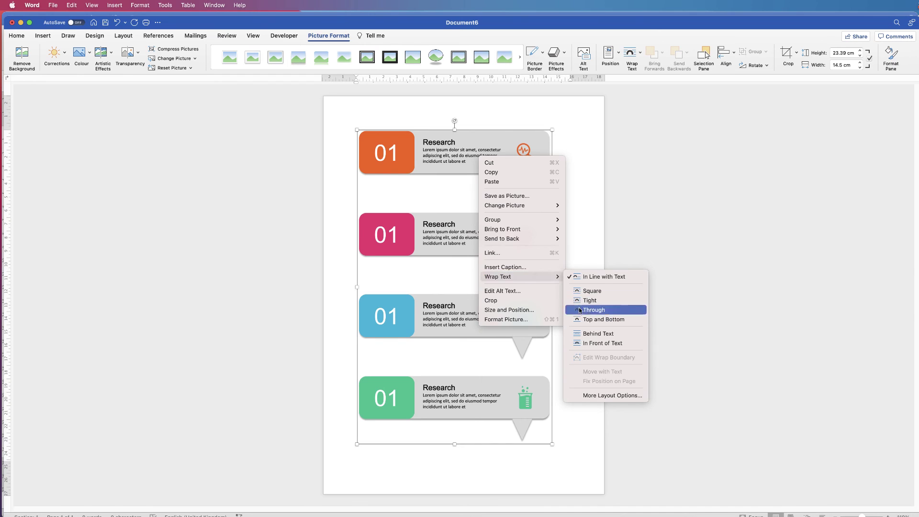
{"action": "left_click", "coordinate": [602, 343]}
{"action": "left_click_drag", "start_coordinate": [481, 130], "coordinate": [463, 119]}
{"action": "left_click_drag", "start_coordinate": [533, 431], "coordinate": [561, 408]}
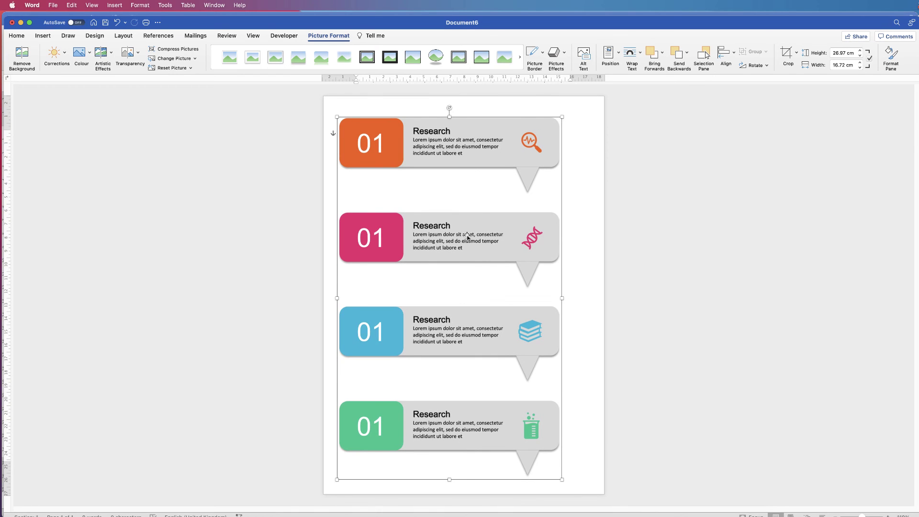
{"action": "left_click_drag", "start_coordinate": [468, 237], "coordinate": [488, 233]}
{"action": "left_click_drag", "start_coordinate": [582, 475], "coordinate": [551, 425]}
{"action": "left_click_drag", "start_coordinate": [483, 220], "coordinate": [493, 239]}
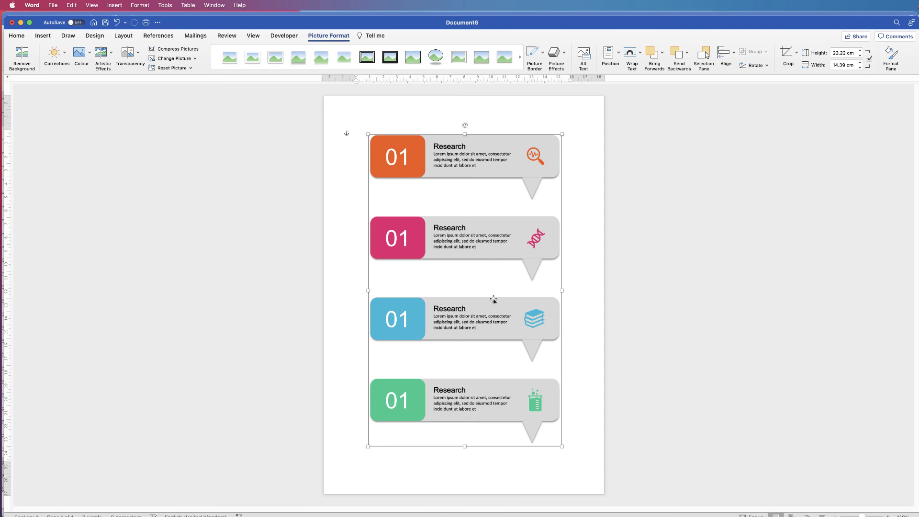
{"action": "left_click", "coordinate": [599, 171]}
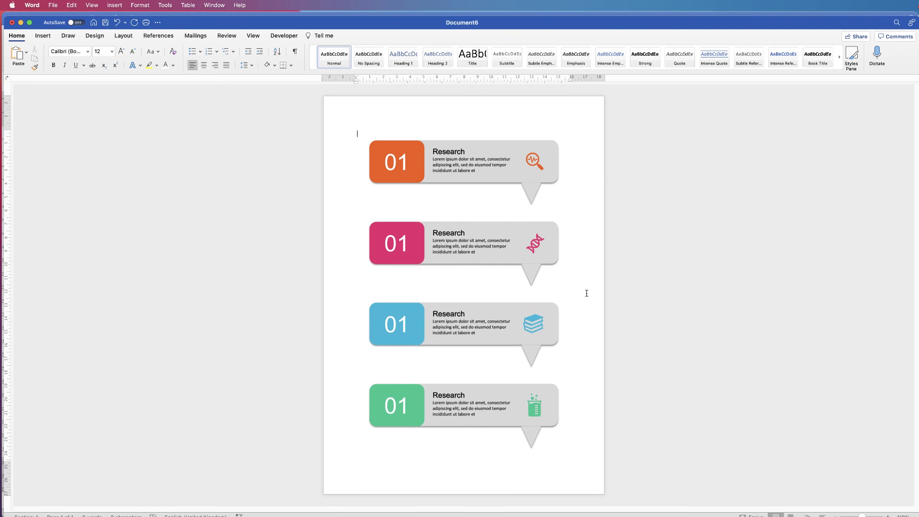